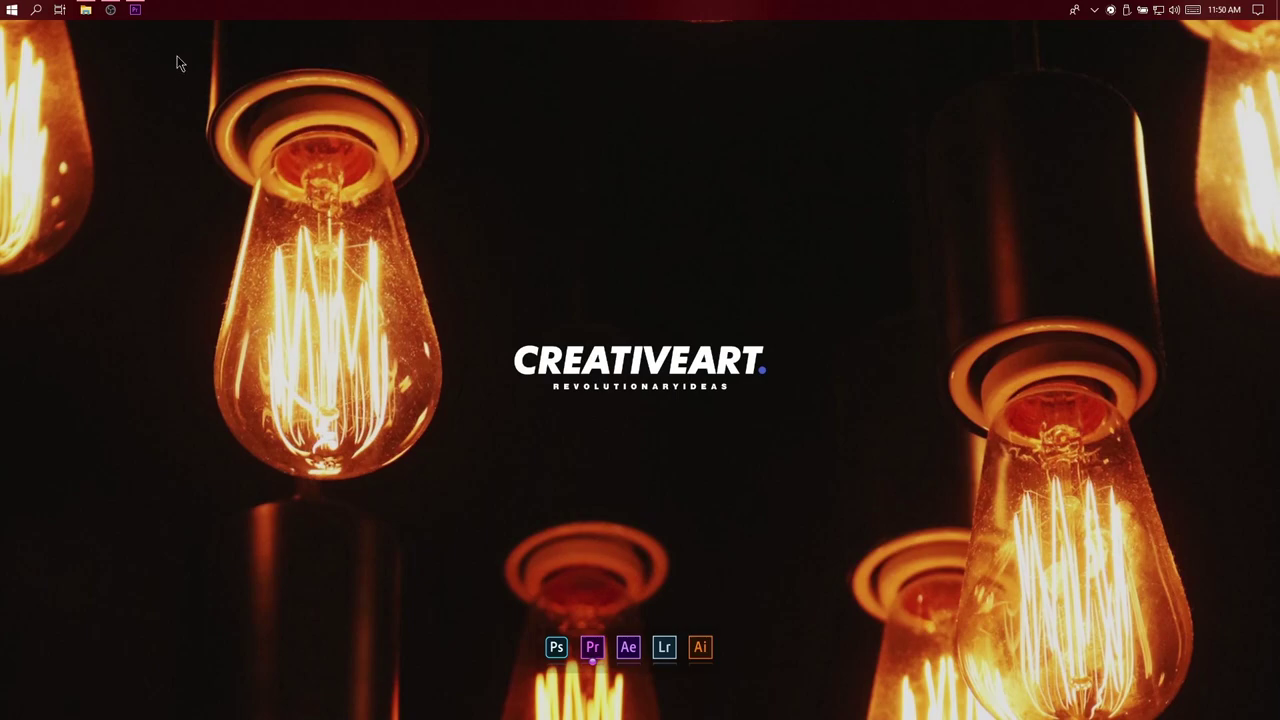
Drag Sample Voice.mp3 from the Project panel onto the empty timeline to create its sequence
left_click(135, 10)
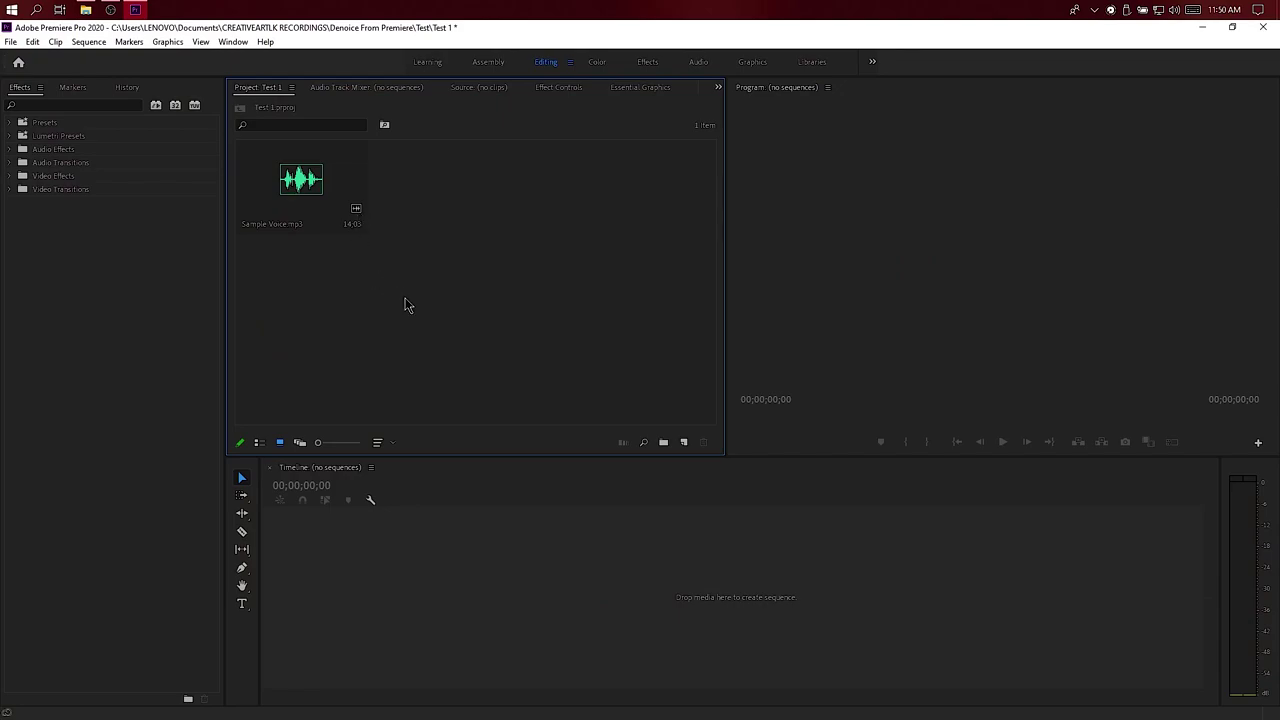
left_click(312, 193)
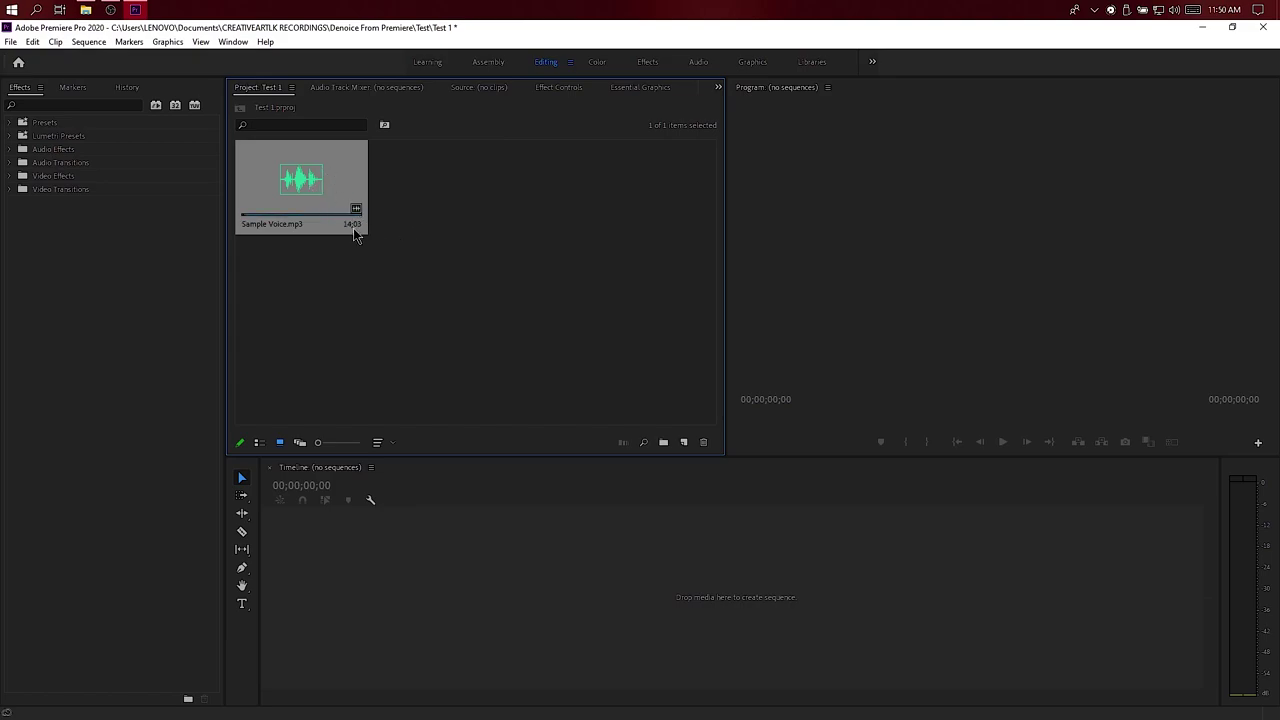
left_click_drag(424, 587, 425, 590)
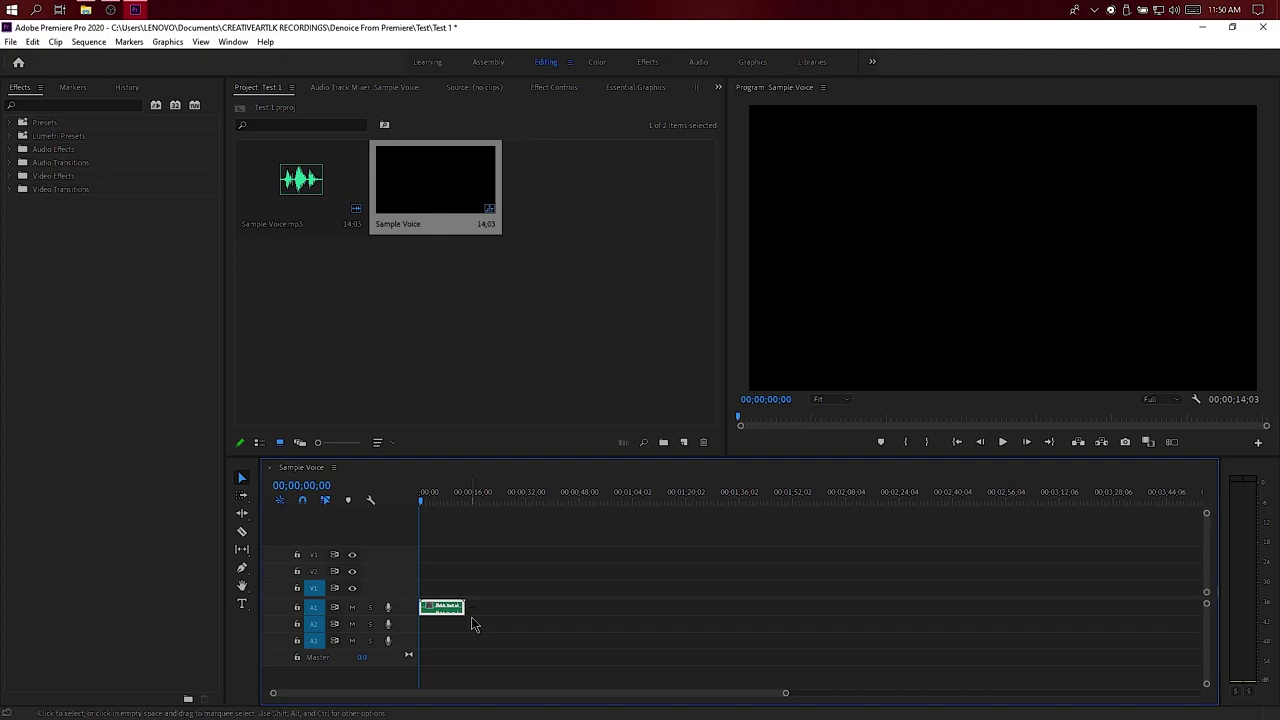
Zoom the timeline to span the 14-second voice clip and expand track A1 to show its waveform
scroll(470, 622, "up", 2)
scroll(466, 622, "up", 2)
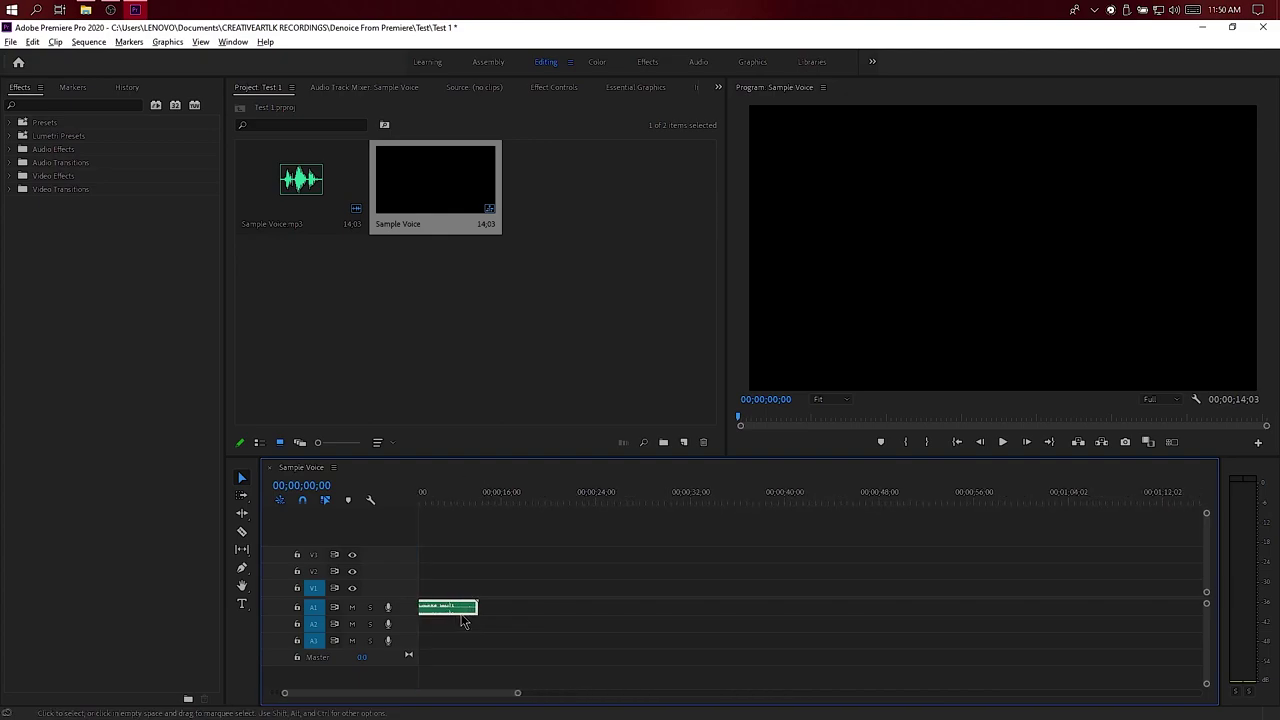
scroll(462, 621, "up", 2)
scroll(462, 621, "up", 3)
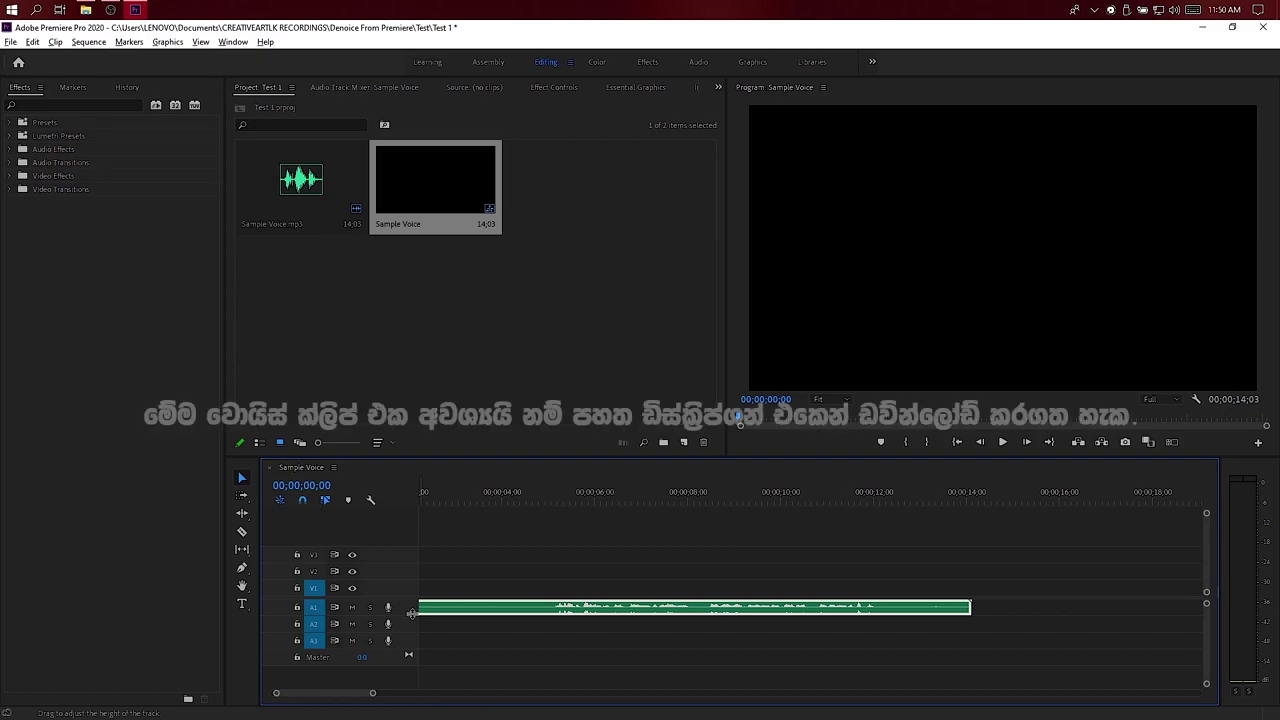
double_click(400, 613)
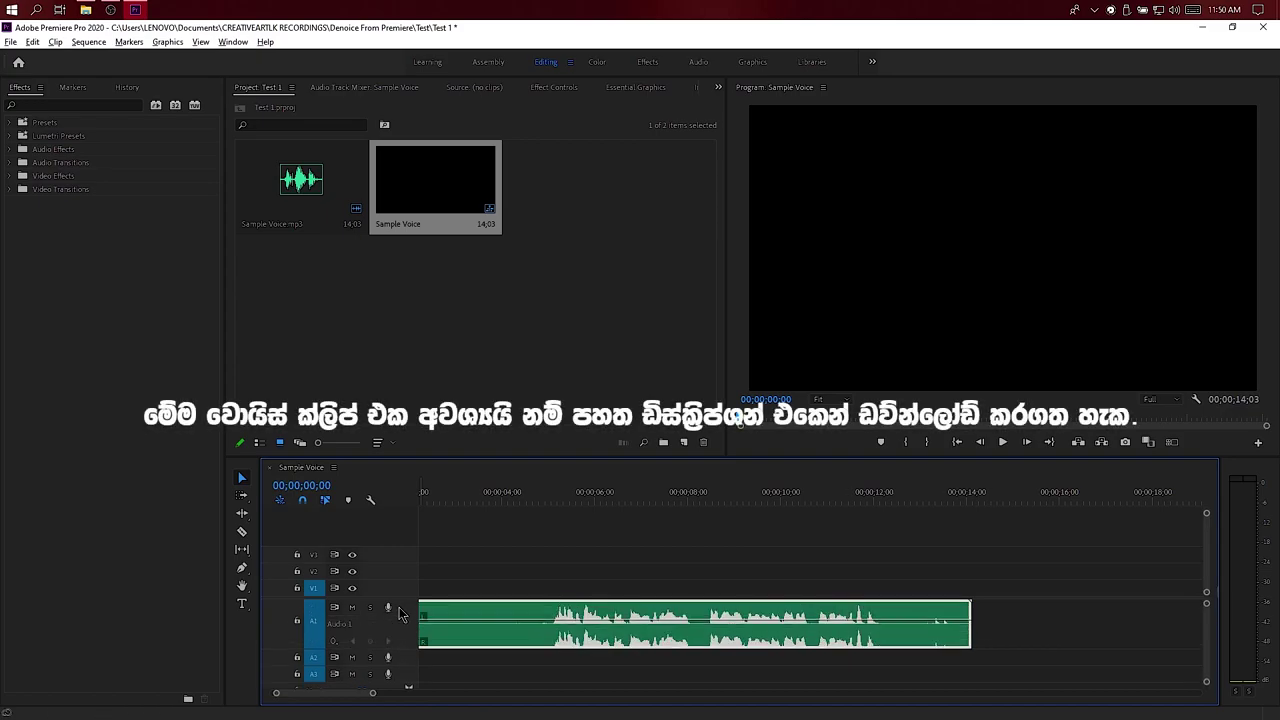
scroll(400, 623, "up", 1)
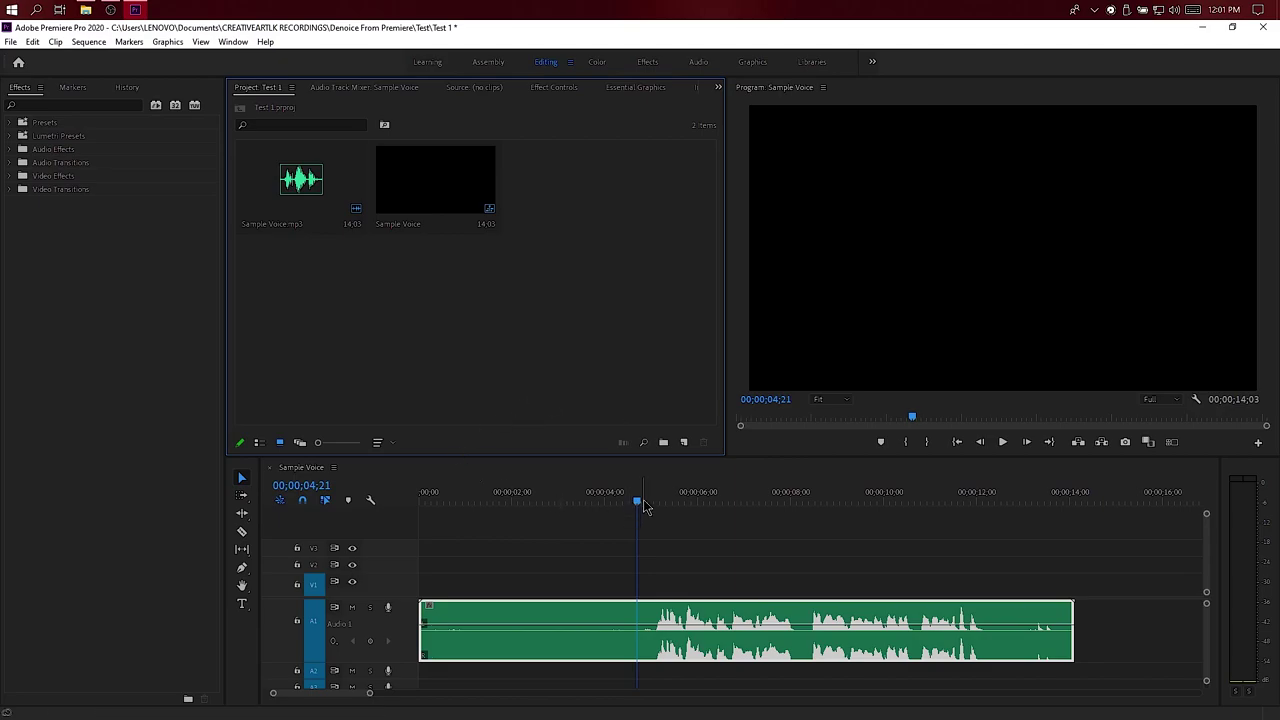
left_click_drag(645, 507, 421, 500)
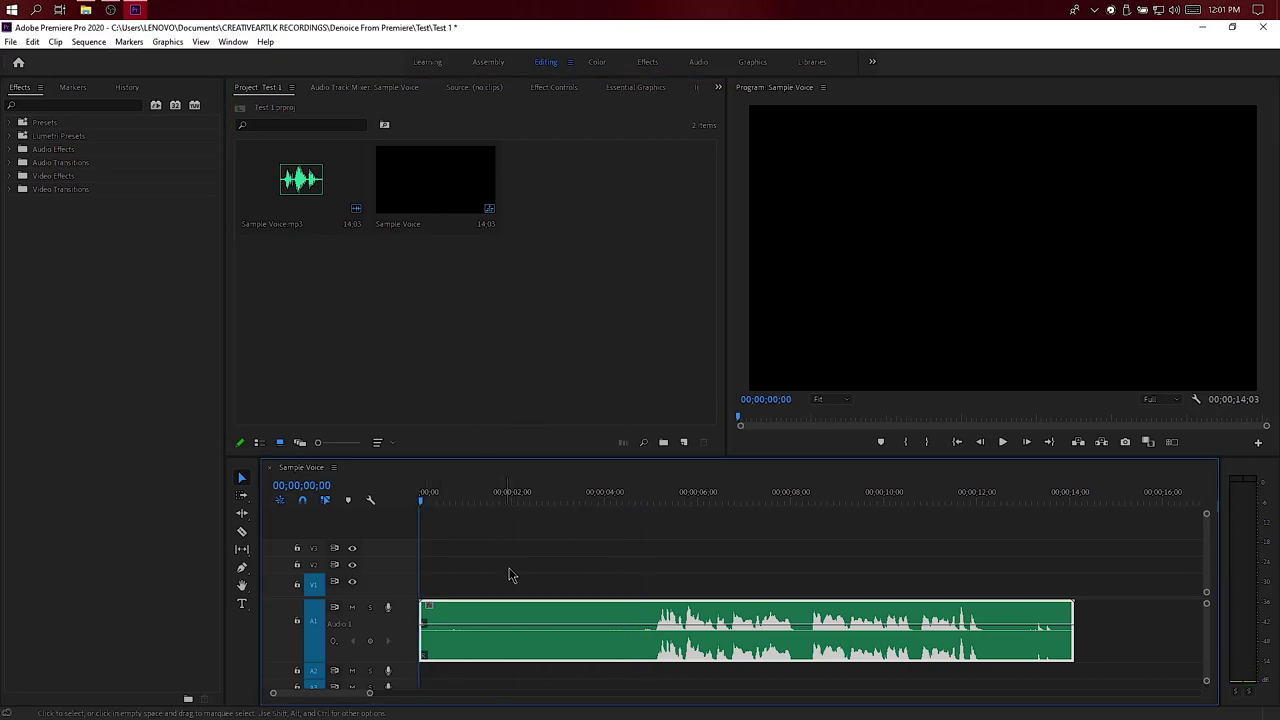
key("space")
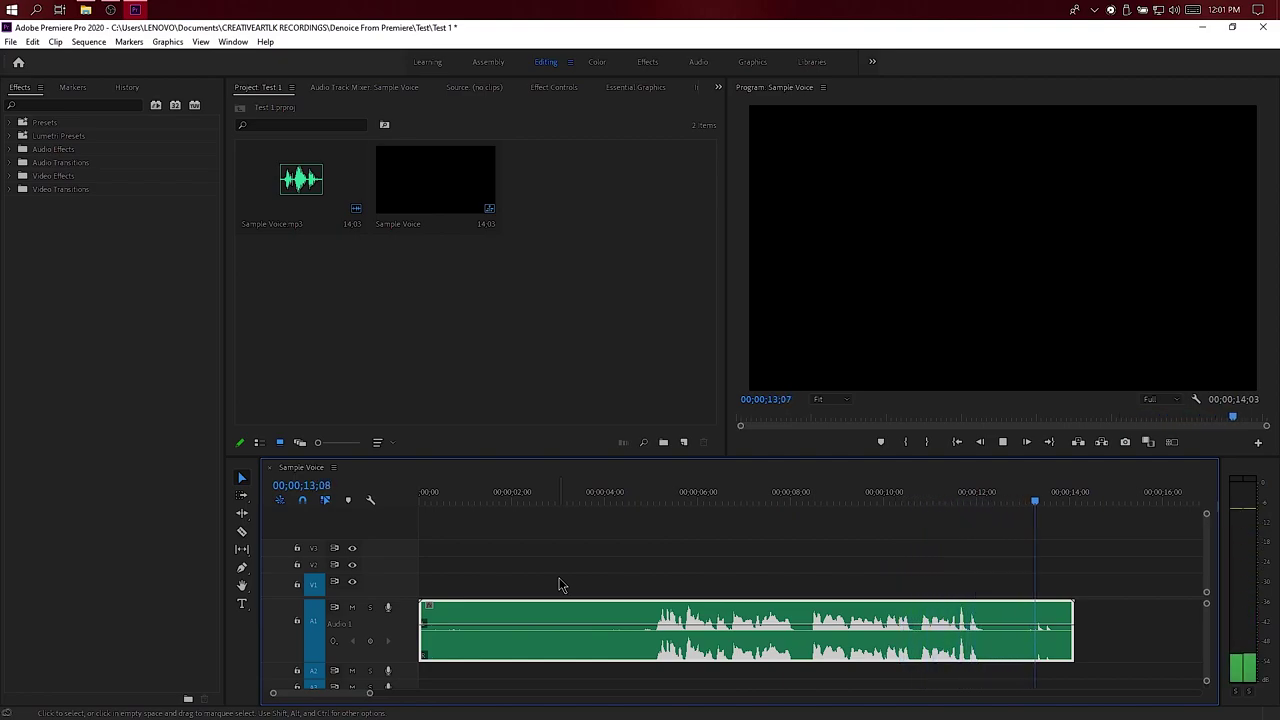
key("space")
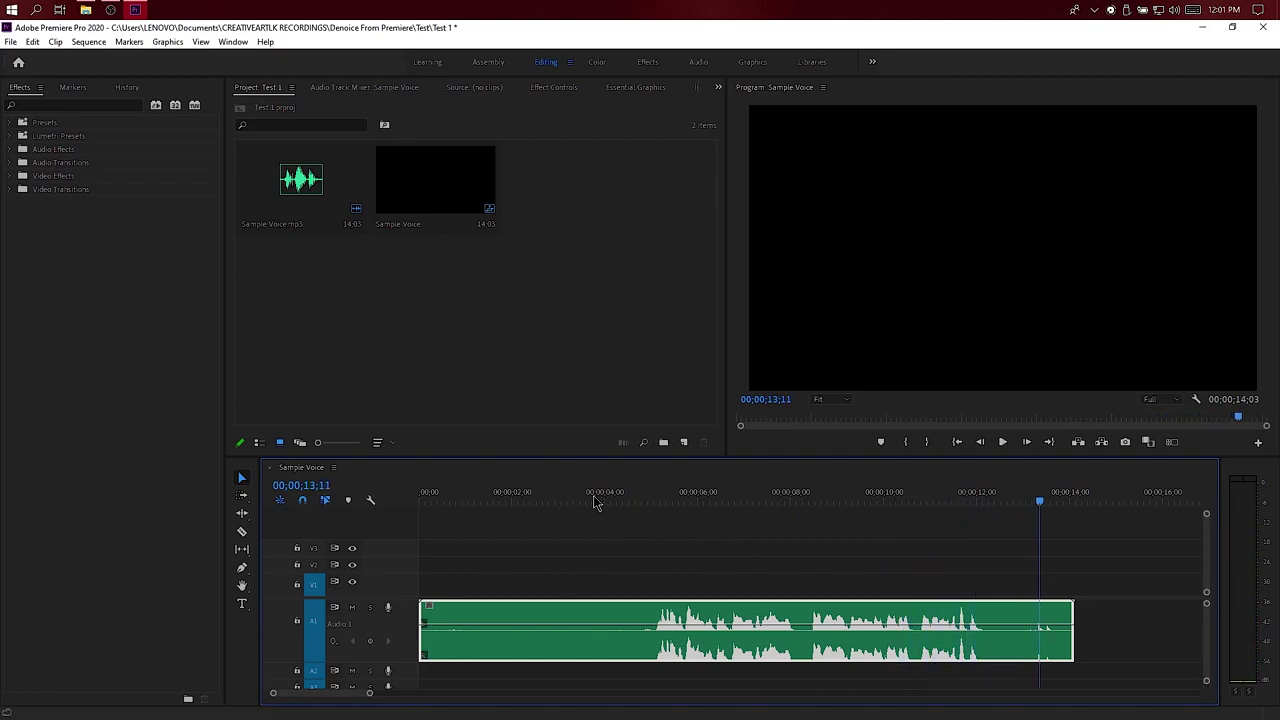
left_click_drag(585, 500, 438, 502)
left_click_drag(503, 552, 637, 686)
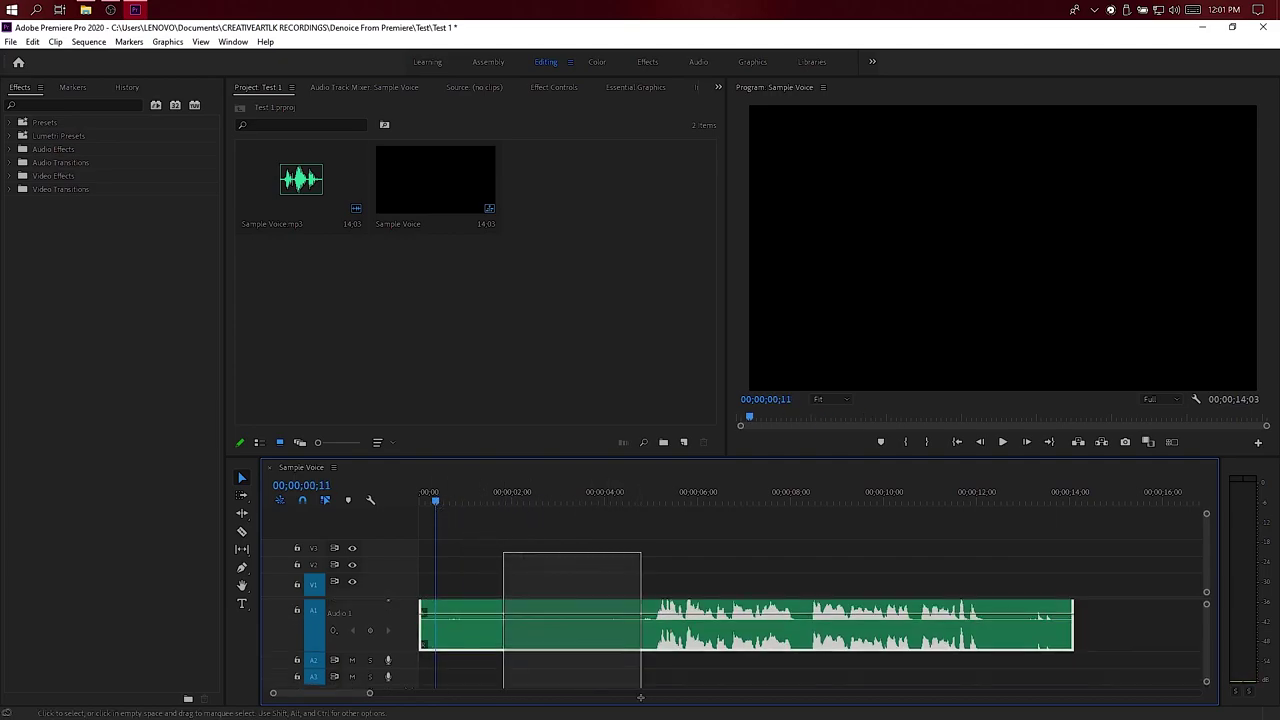
left_click_drag(637, 686, 641, 665)
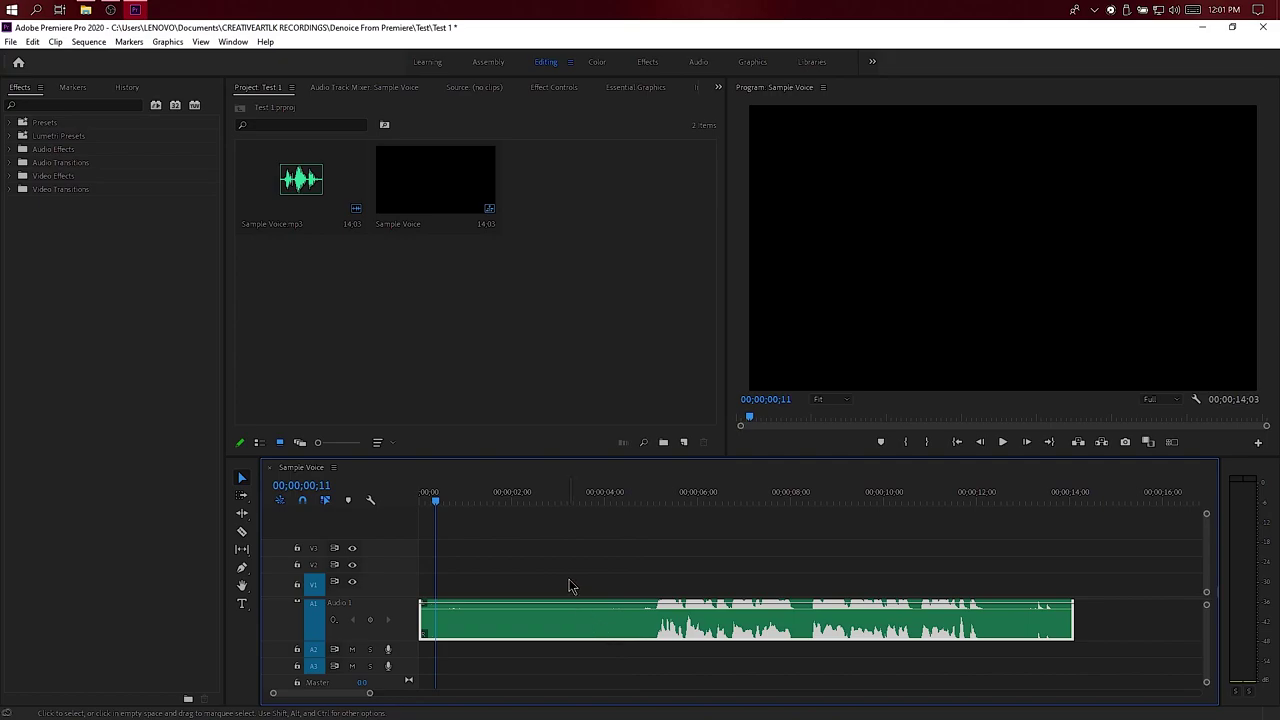
left_click_drag(569, 586, 648, 697)
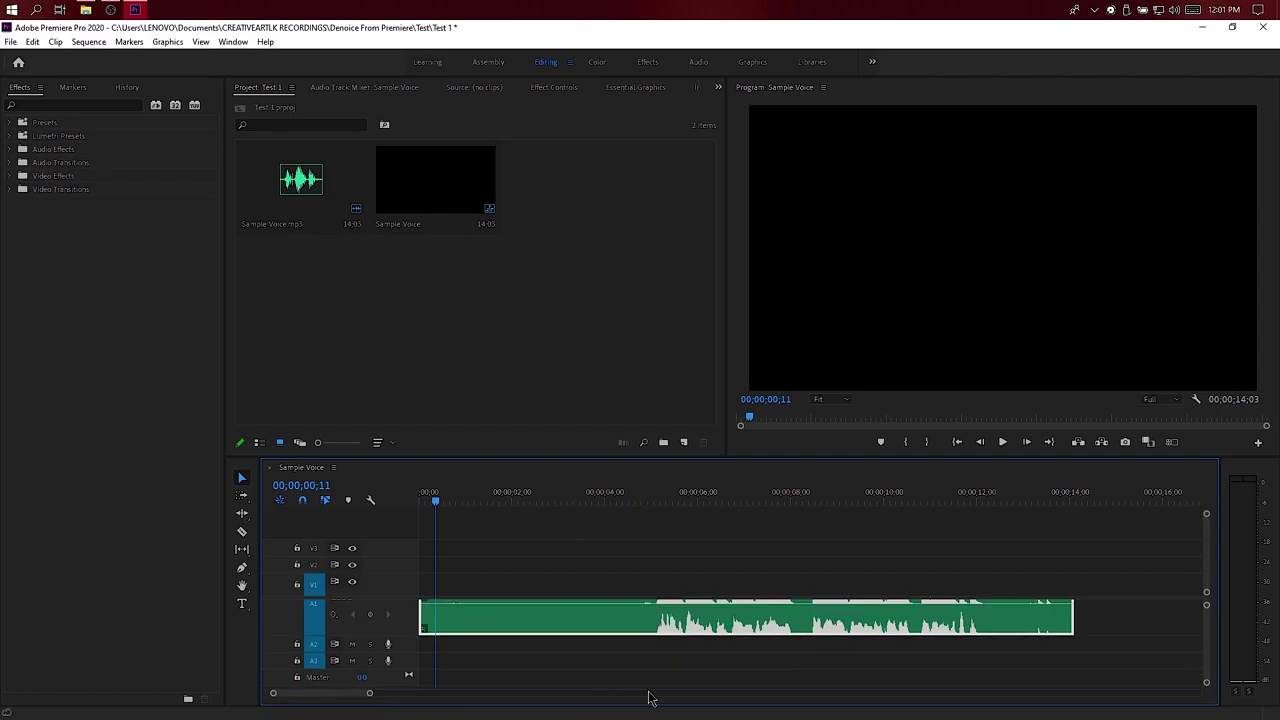
scroll(578, 616, "up", 2)
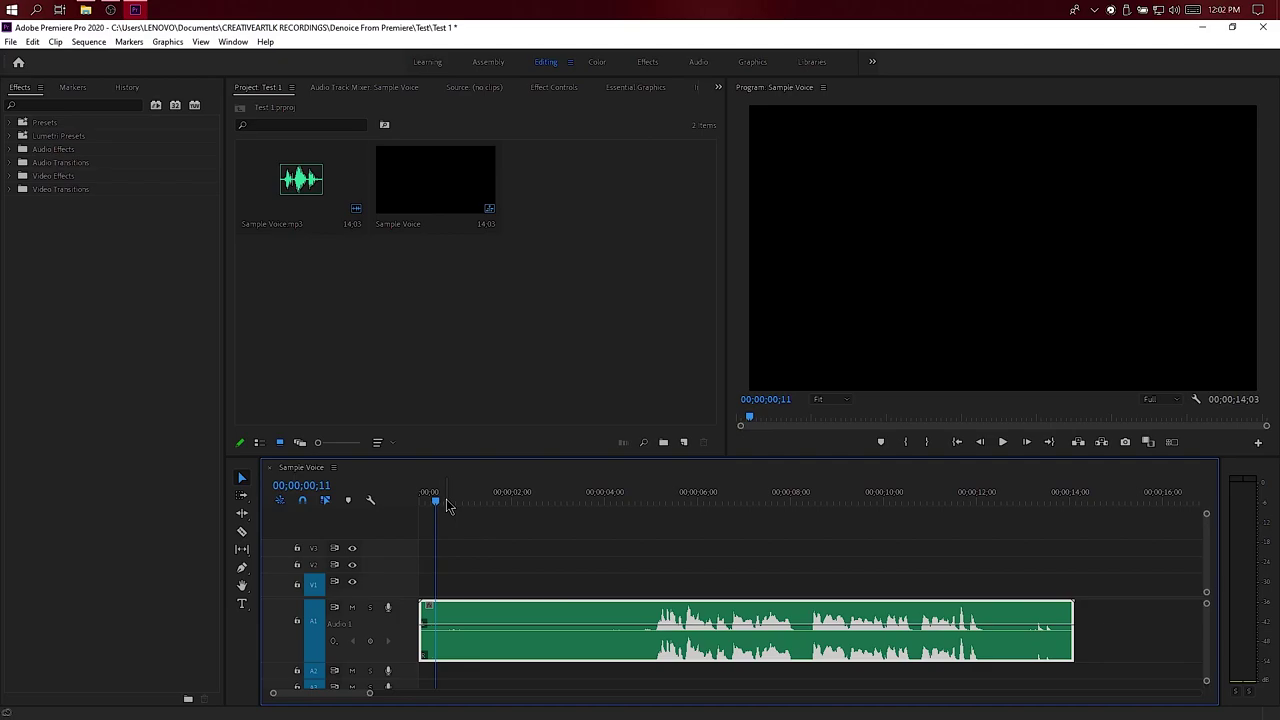
Move the playhead to 00;00;05;06 on the timeline ruler, where speech starts
left_click(659, 500)
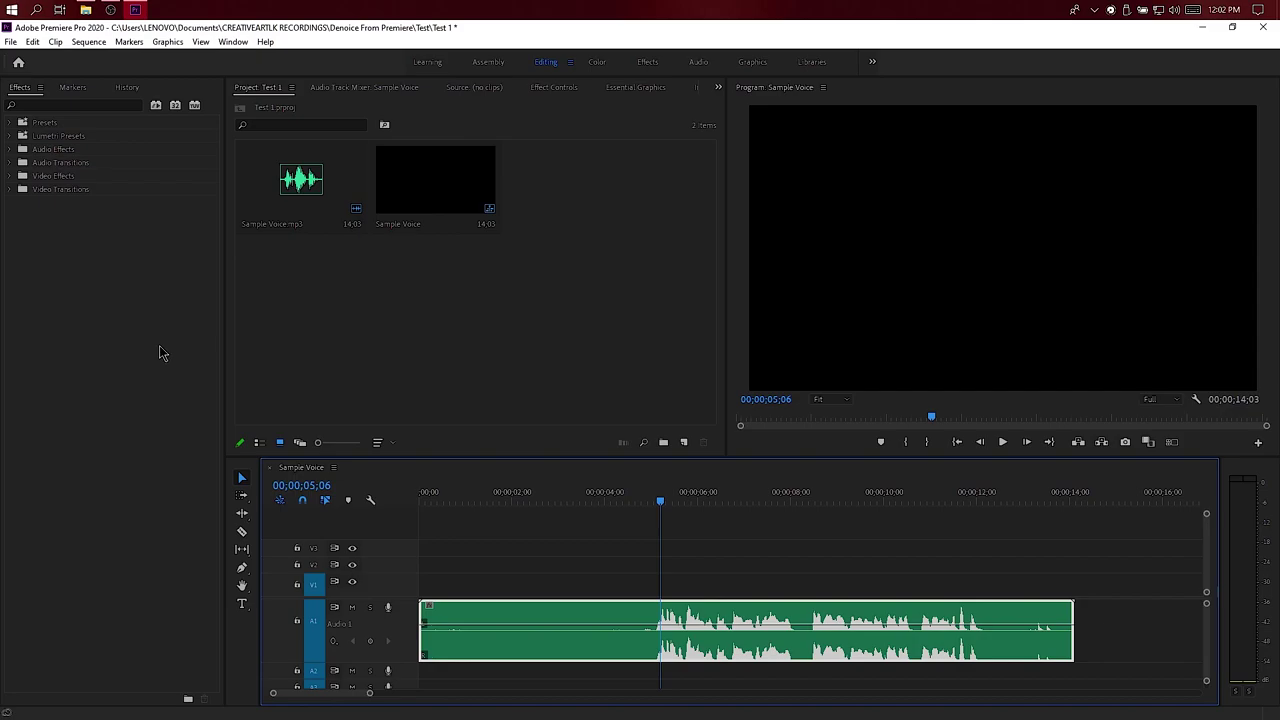
Search the Effects panel for 'denoise'
left_click(125, 356)
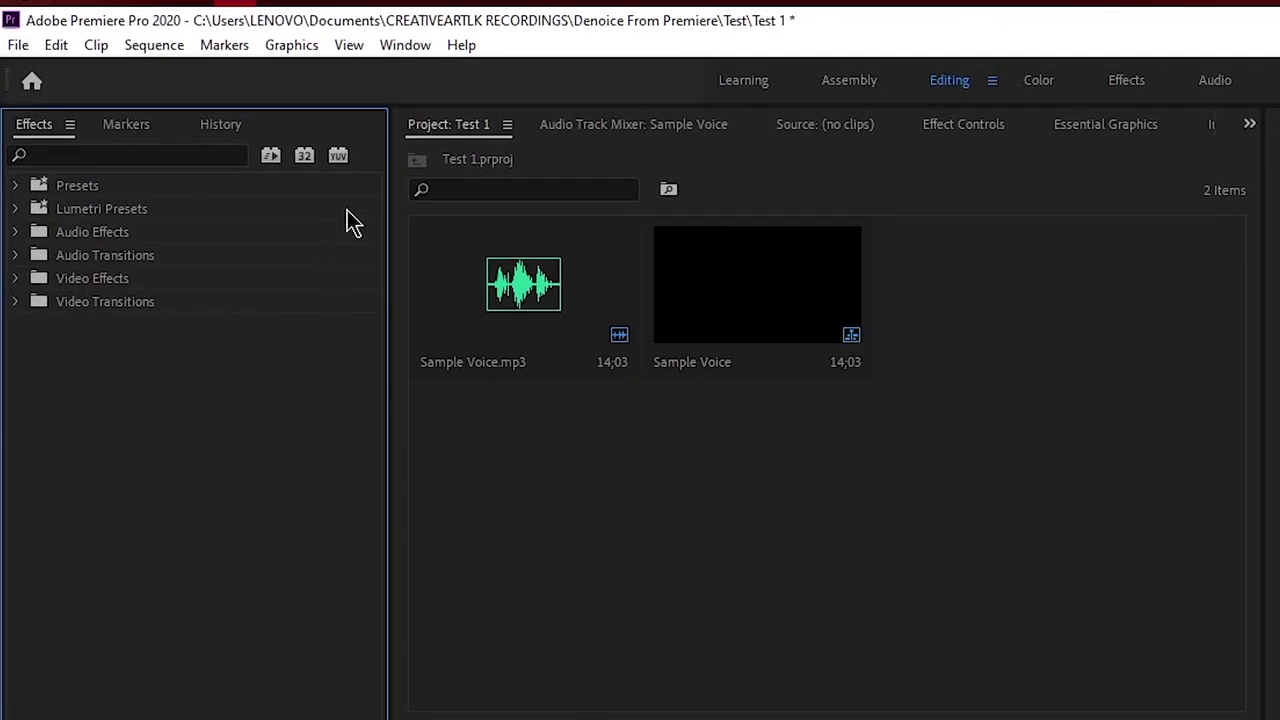
left_click(414, 45)
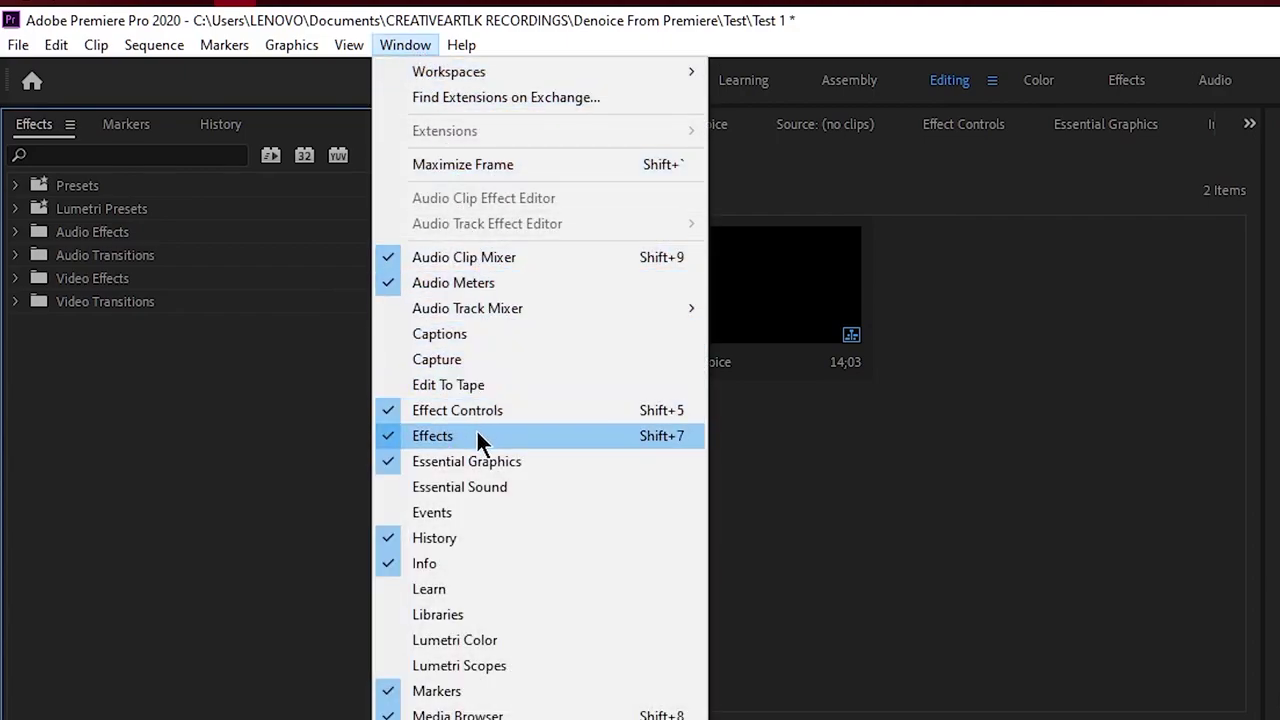
left_click(173, 486)
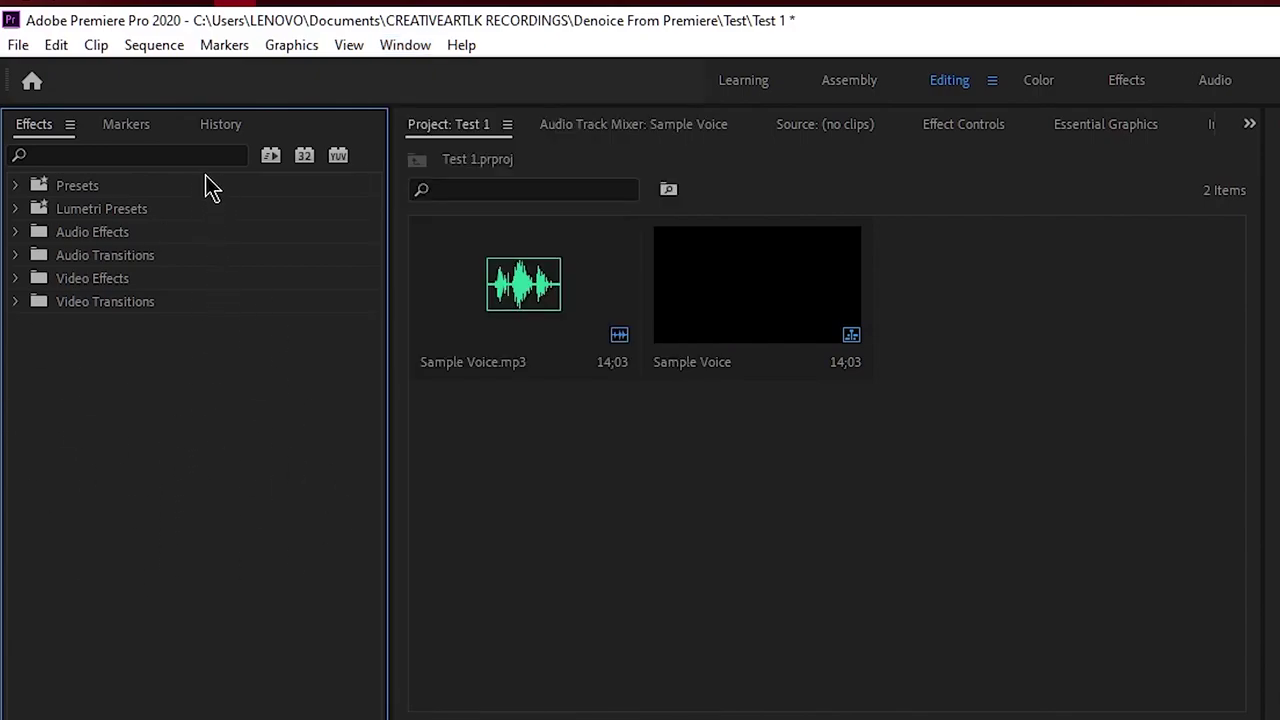
left_click(162, 157)
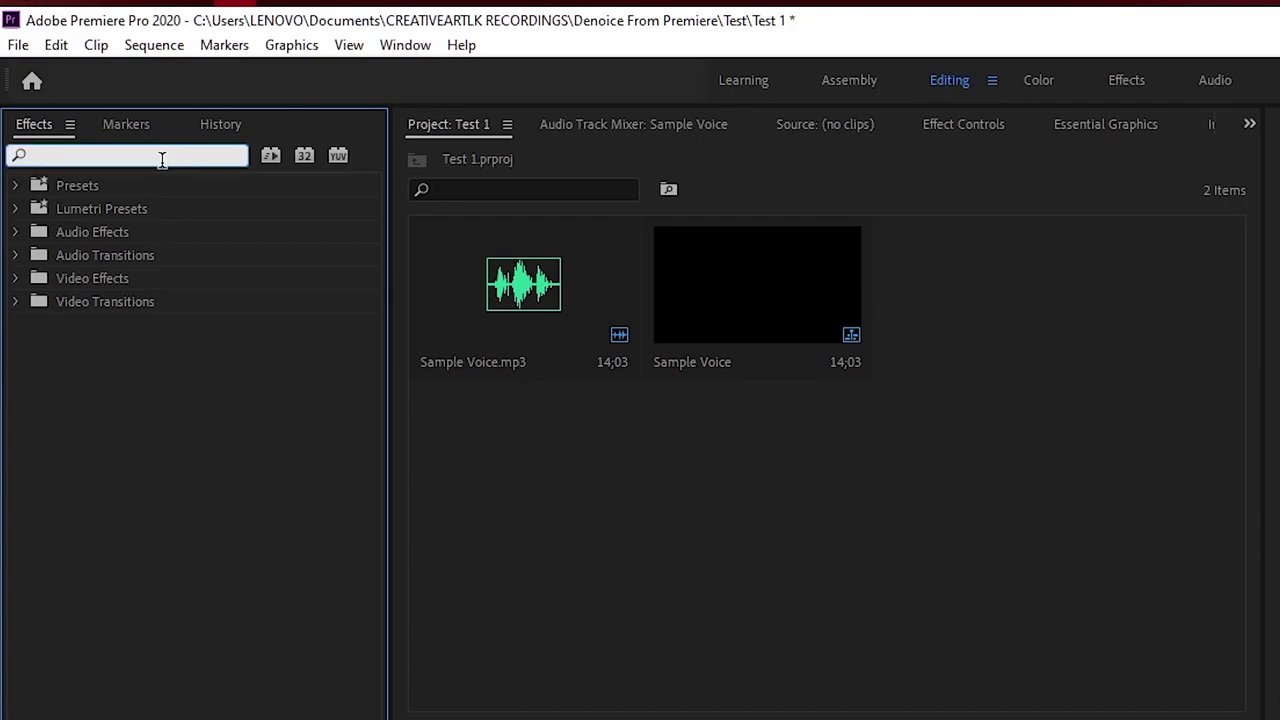
type("d")
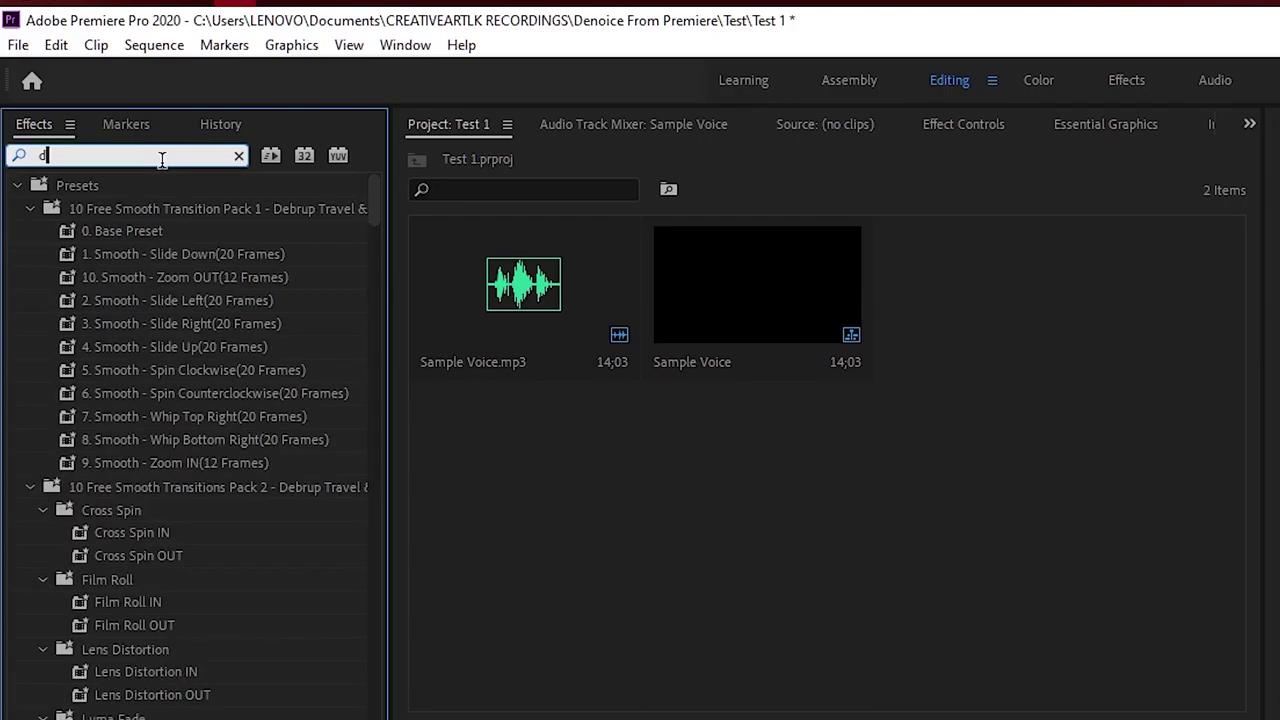
type("enoi")
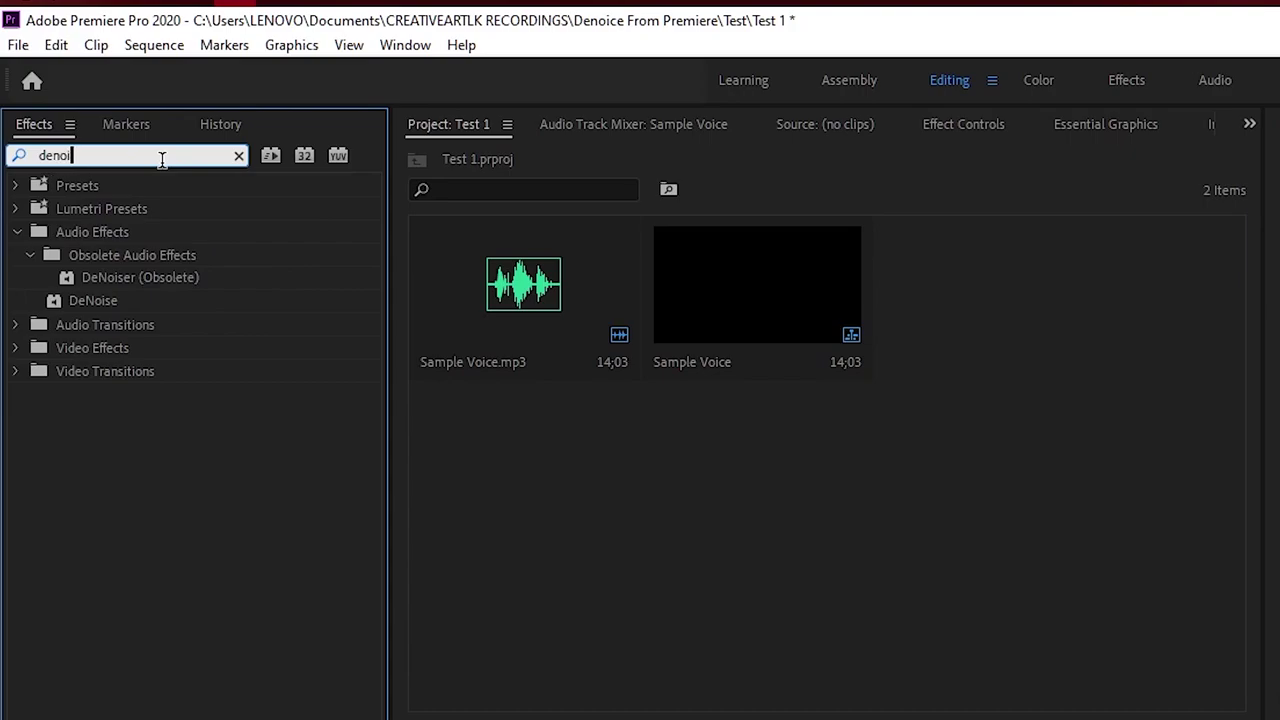
type("se")
Drop DeNoise onto the Sample Voice.mp3 clip on A1 and view it in Effect Controls
mouse_move(109, 300)
left_mouse_down()
mouse_move(617, 696)
mouse_move(553, 585)
left_mouse_up()
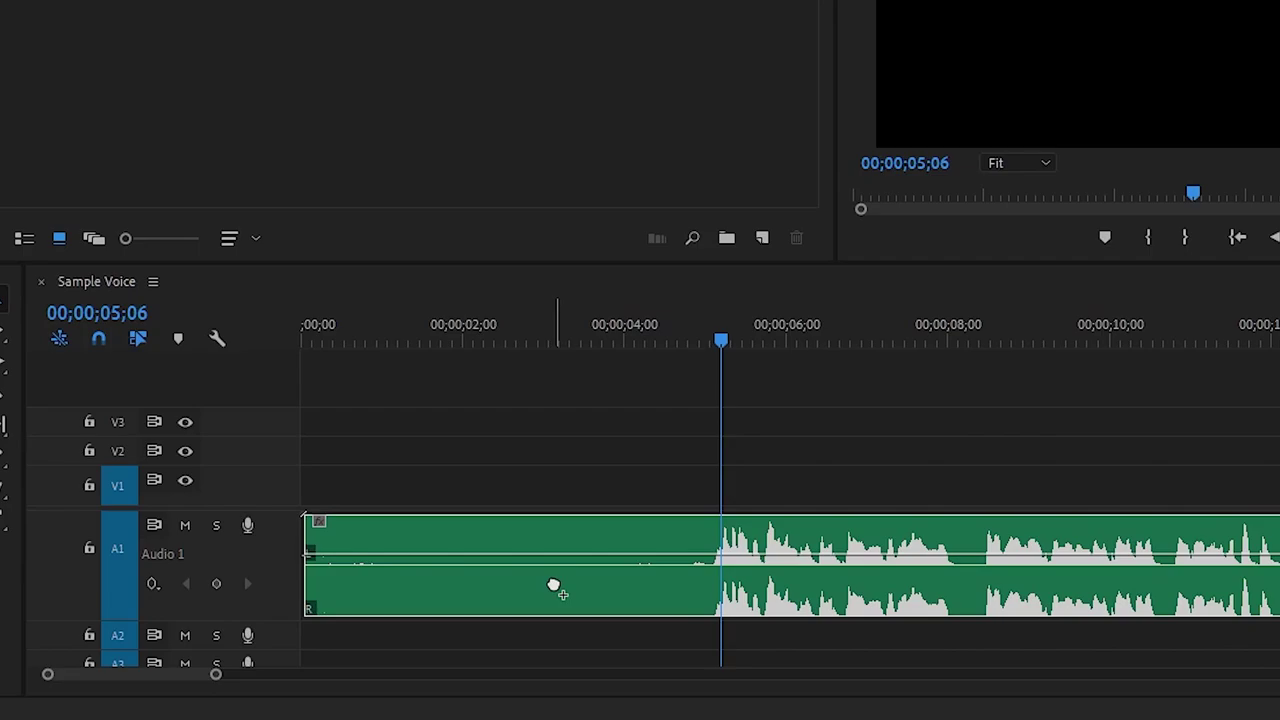
left_click_drag(553, 585, 554, 592)
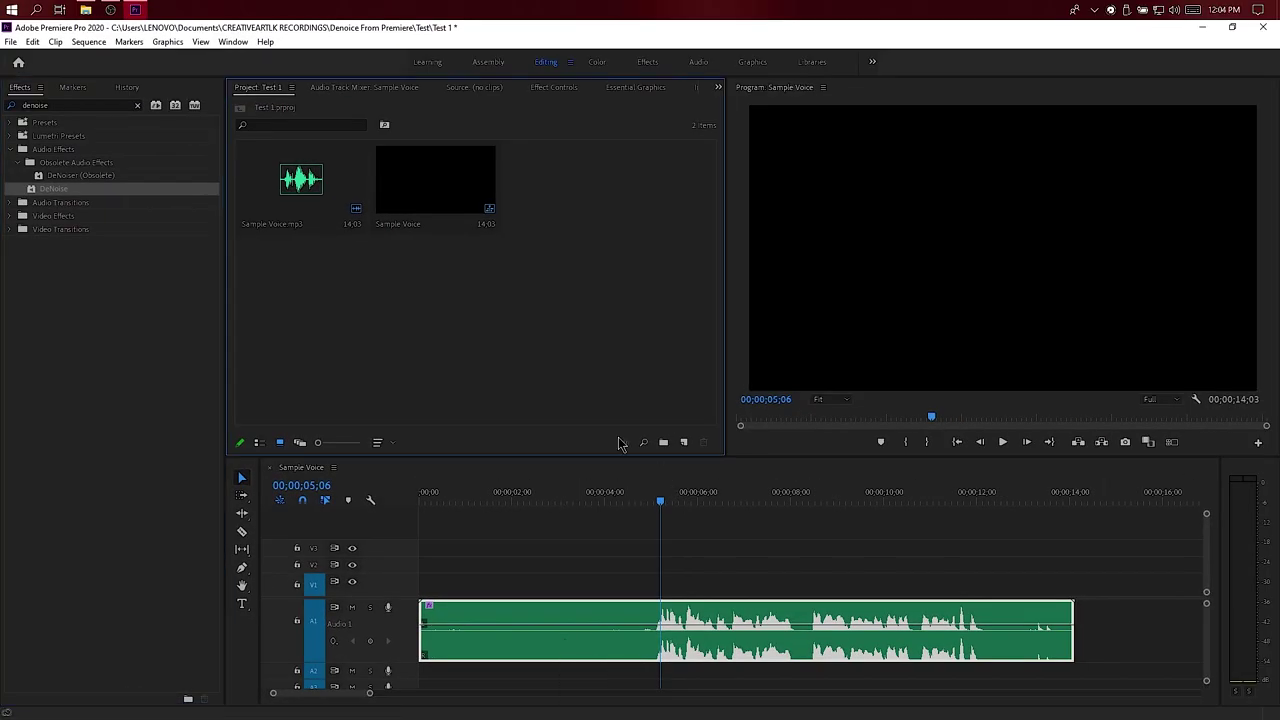
left_click(556, 93)
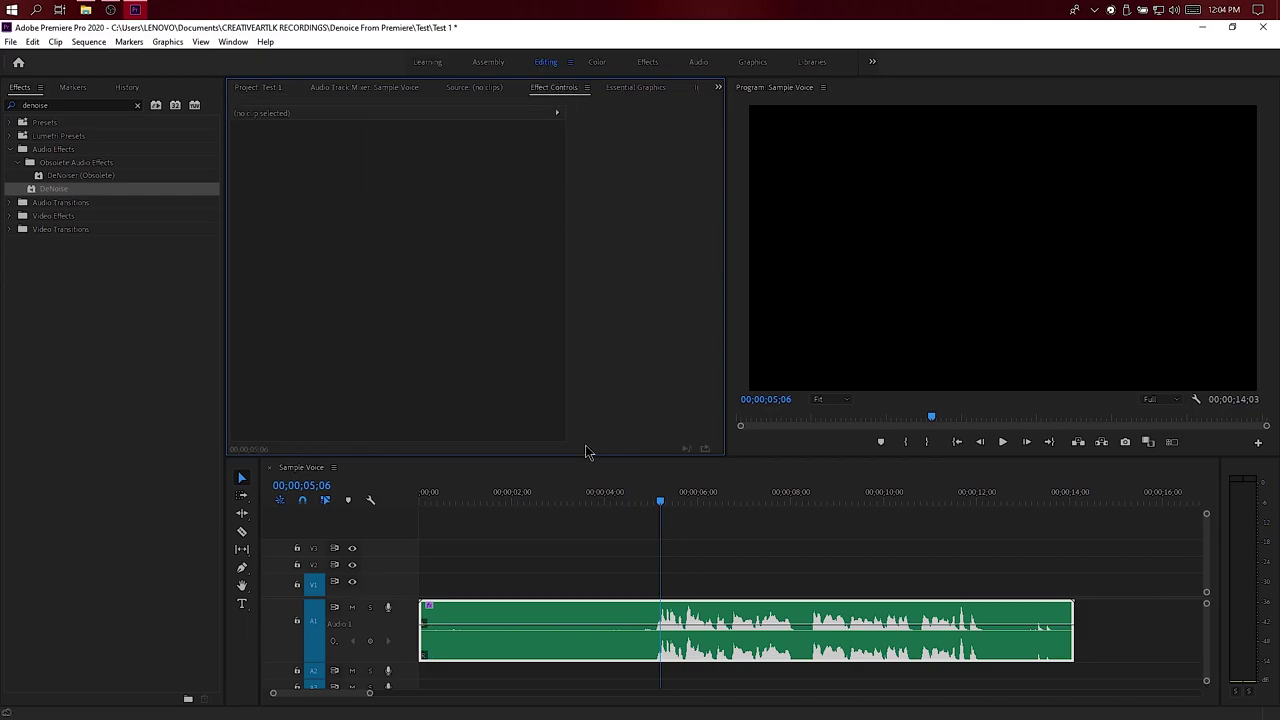
left_click(587, 624)
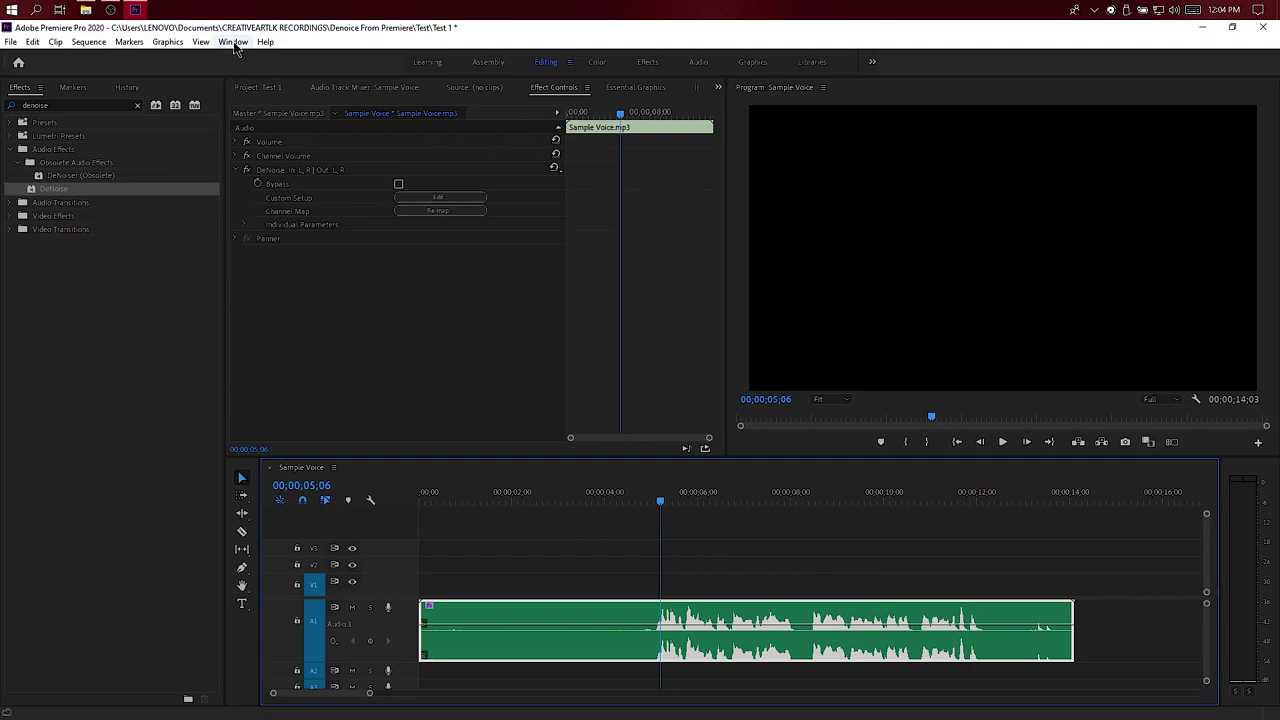
left_click(234, 42)
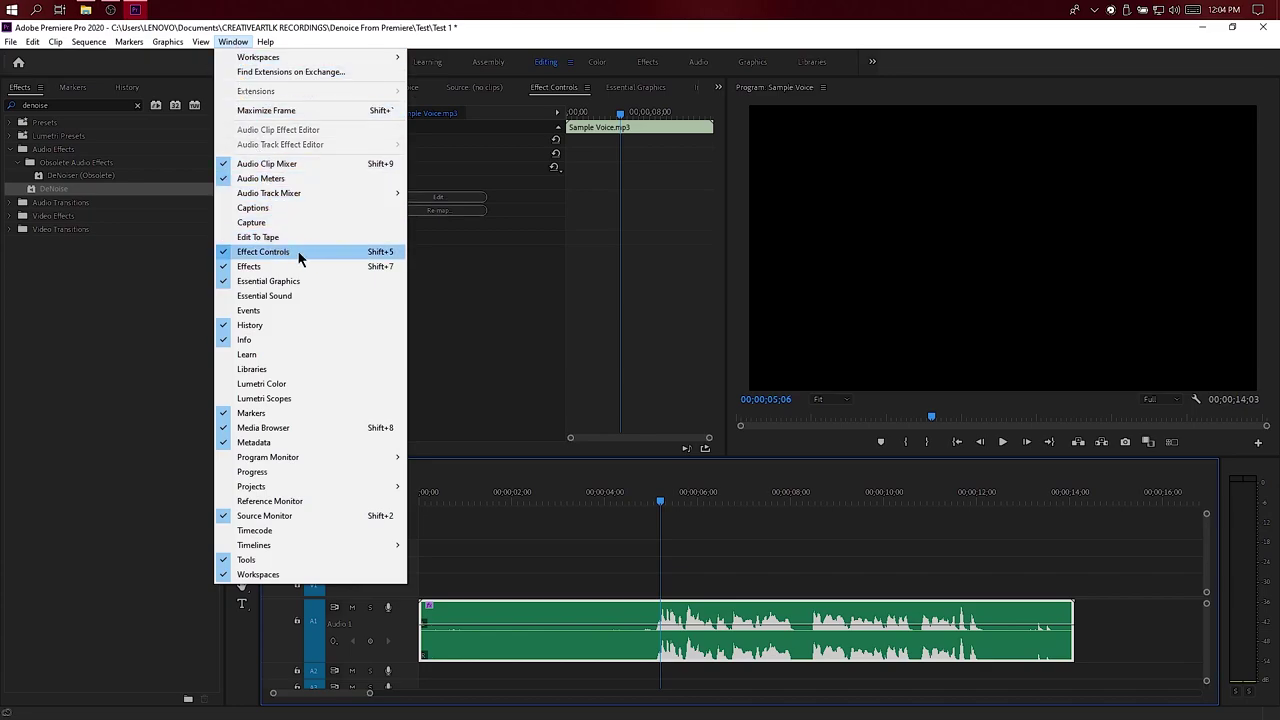
left_click(467, 279)
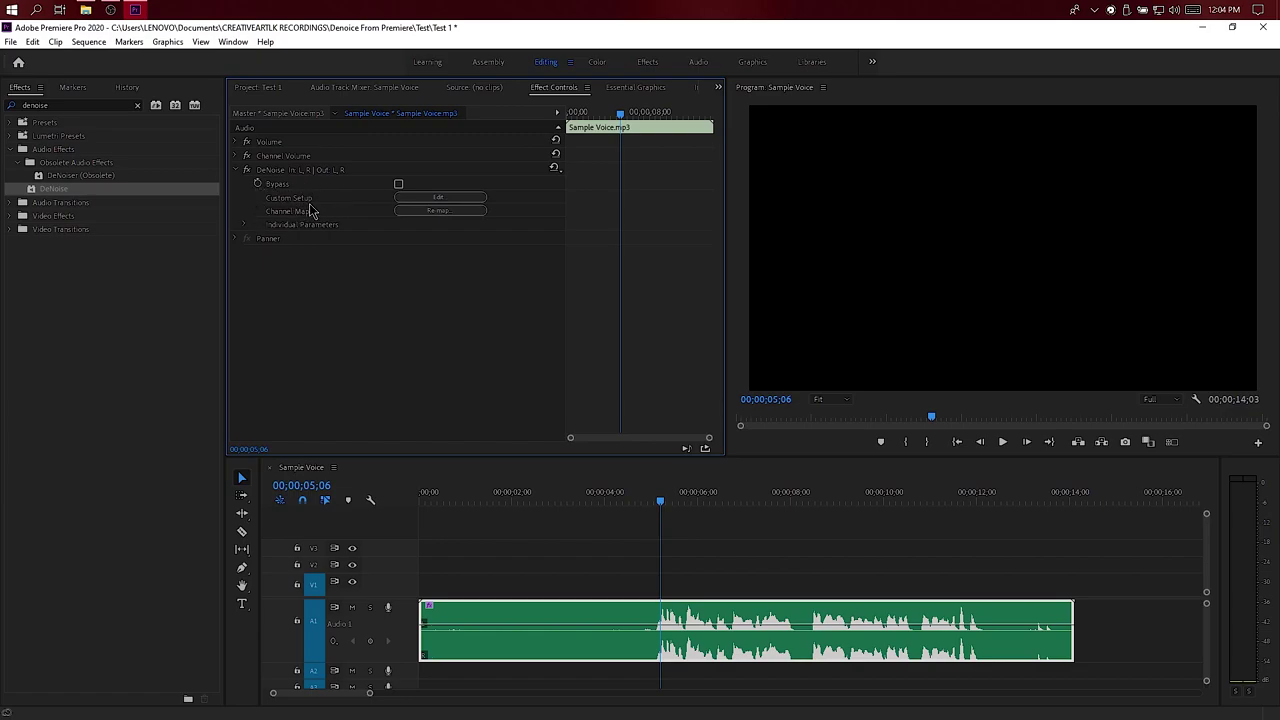
left_click(410, 200)
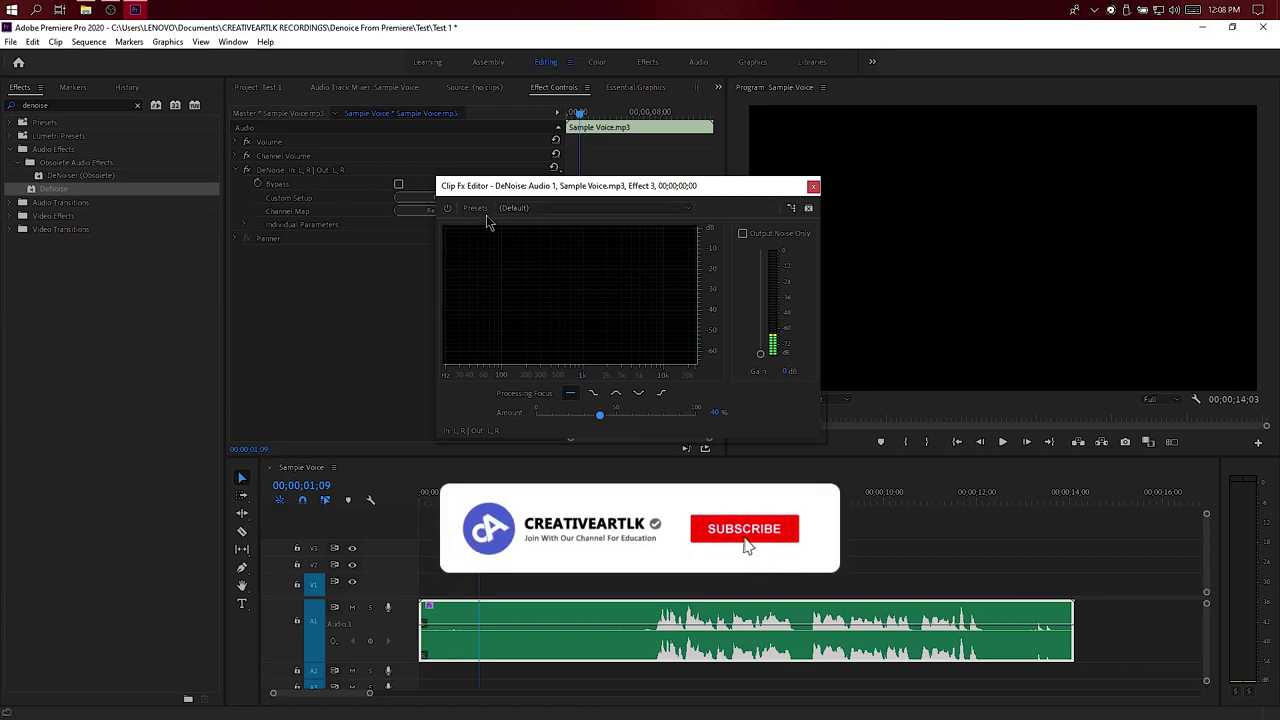
left_click(538, 212)
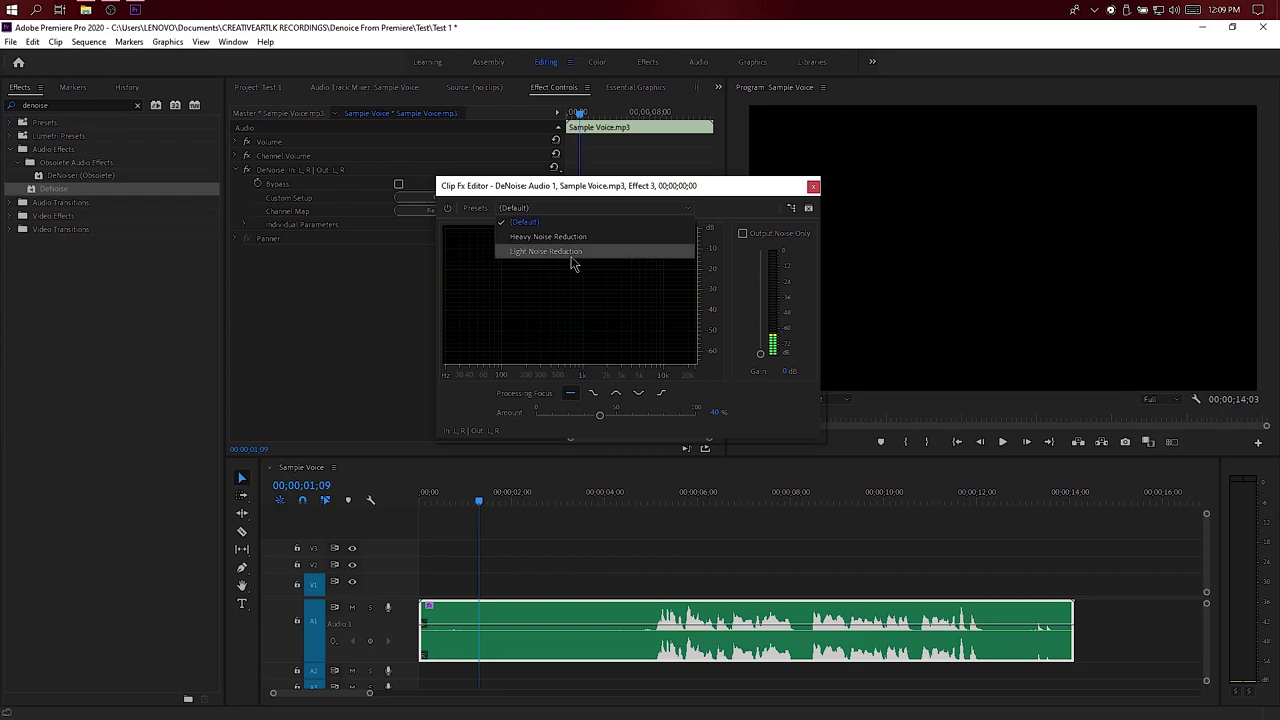
left_click(497, 343)
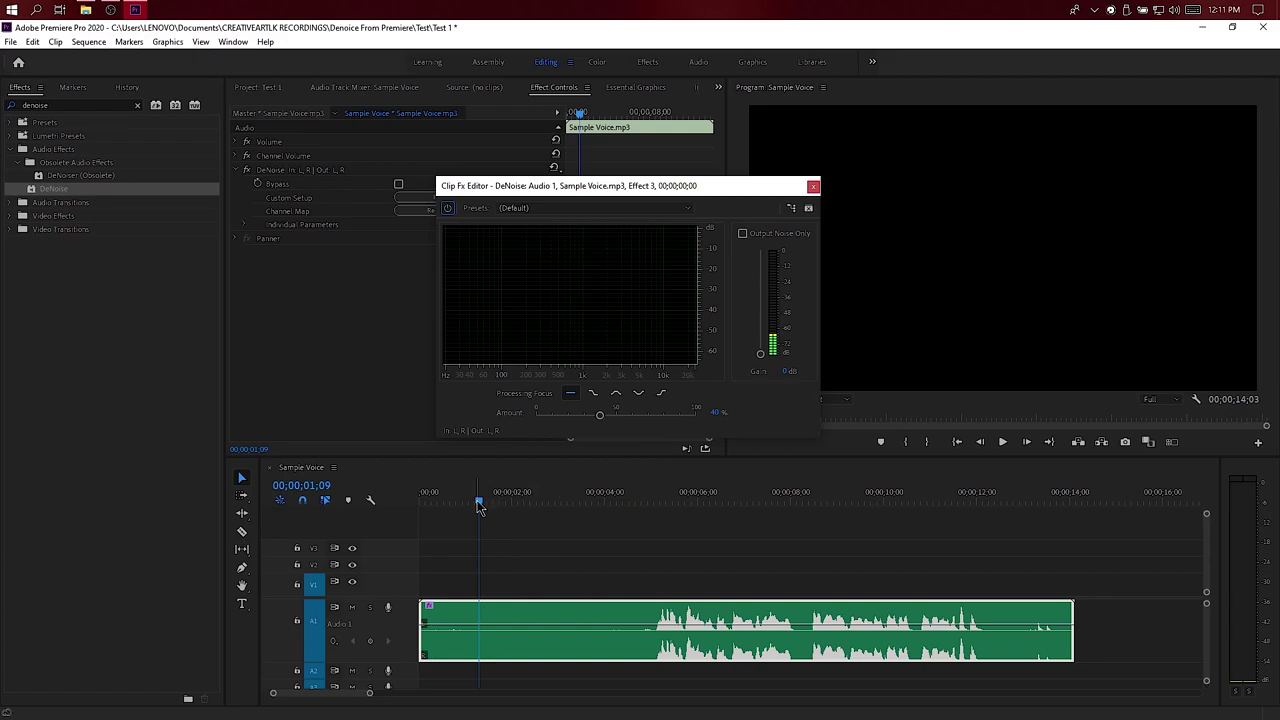
left_click_drag(478, 505, 424, 505)
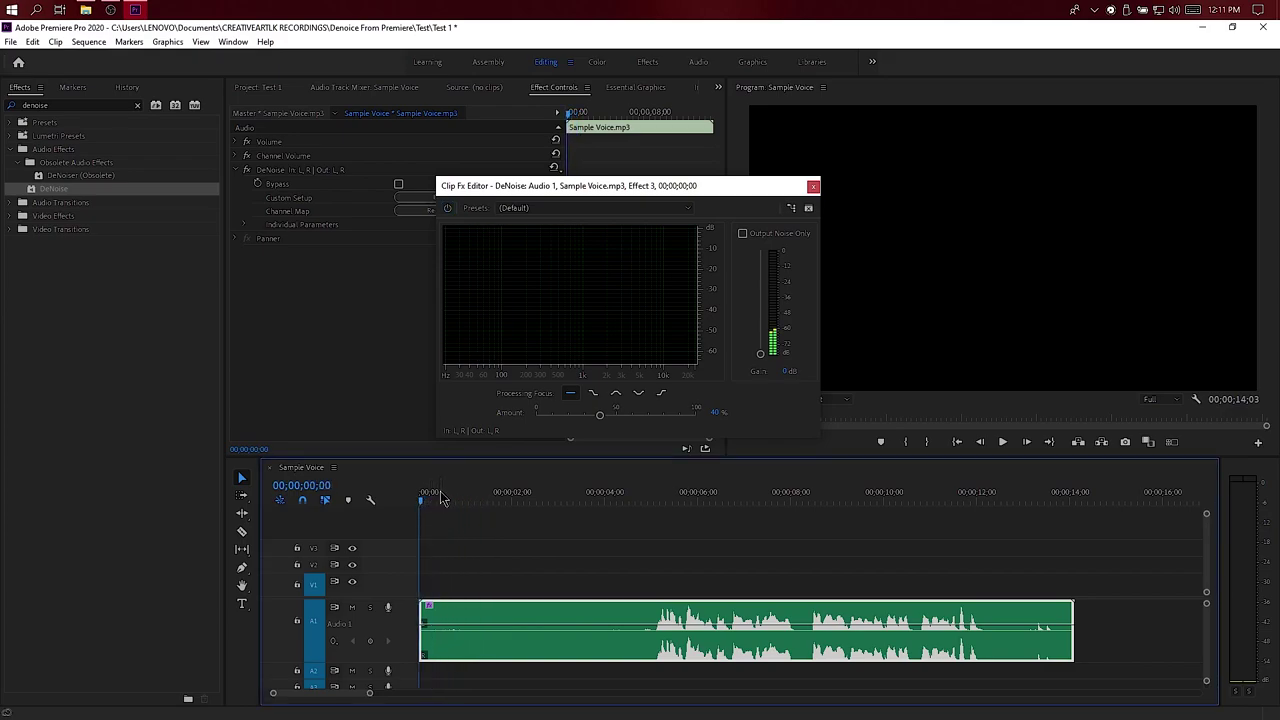
key("space")
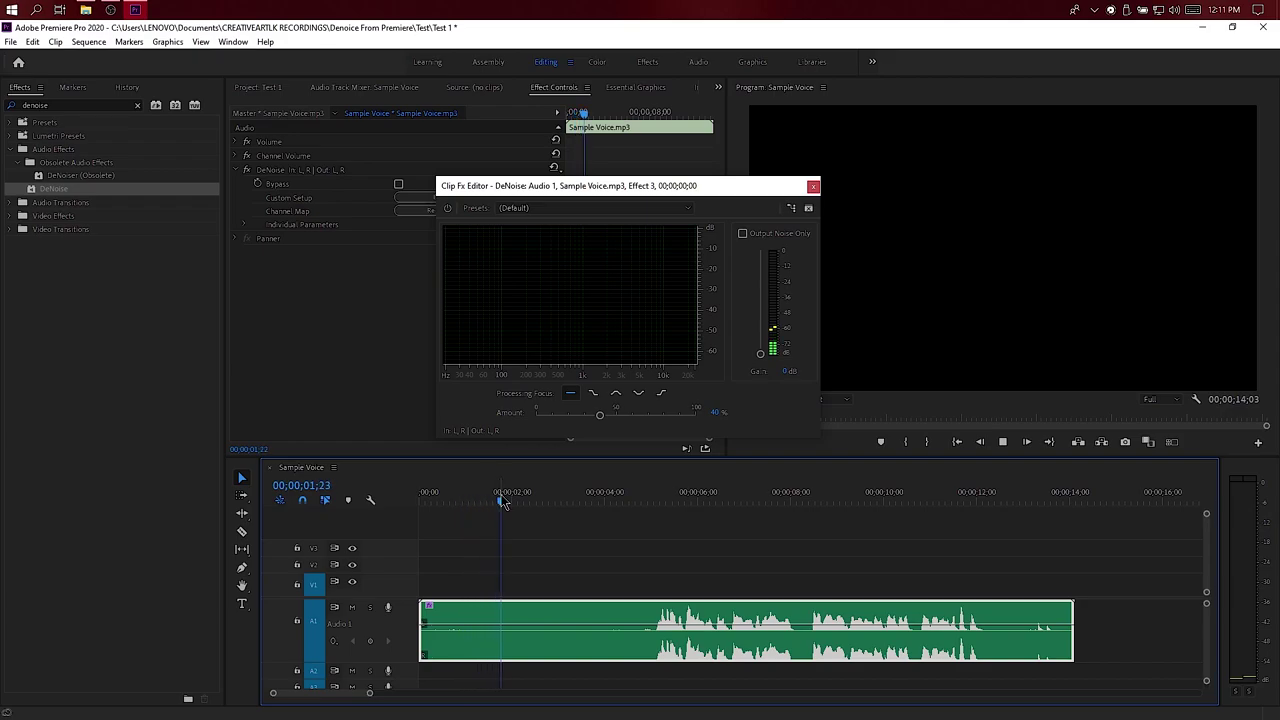
key("space")
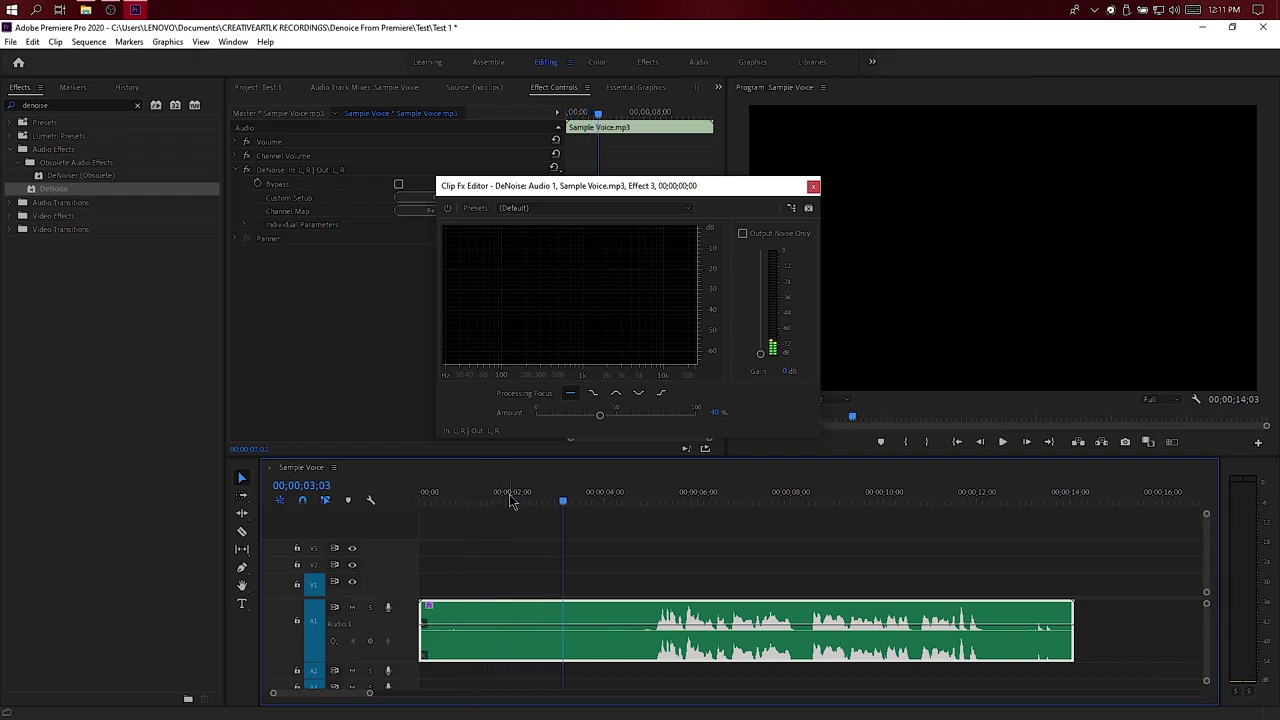
left_click_drag(533, 498, 423, 496)
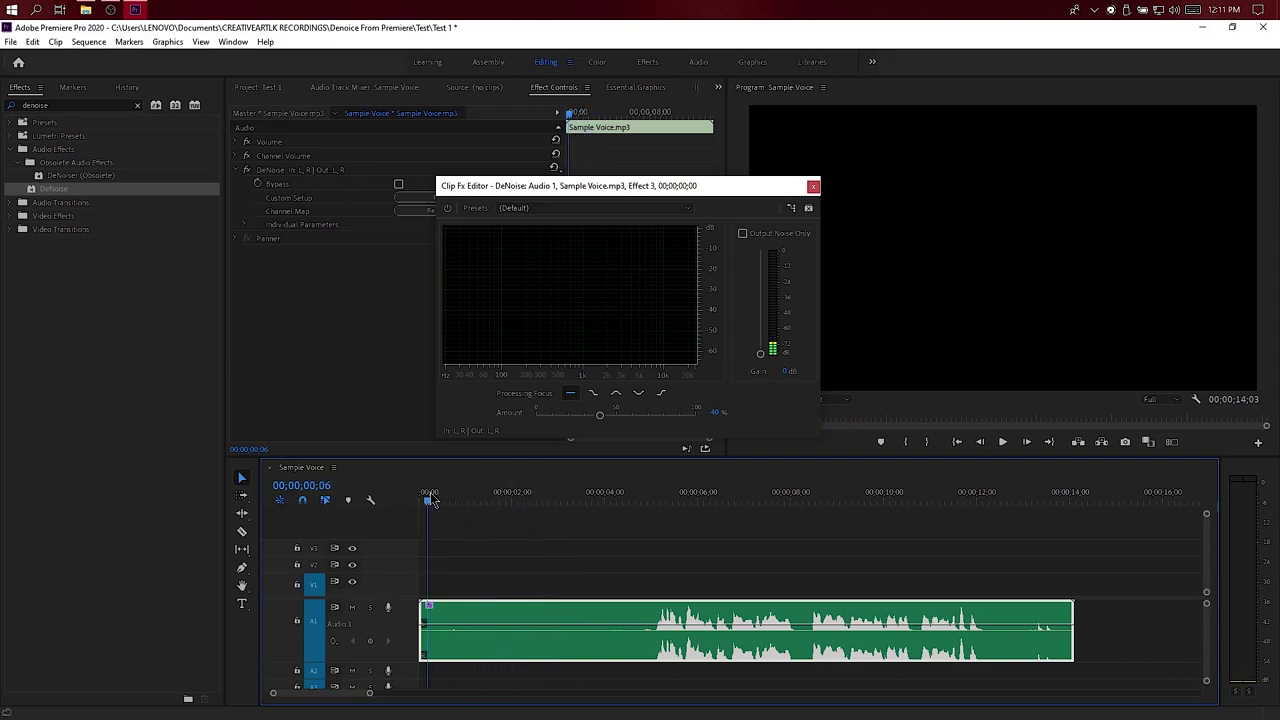
key("space")
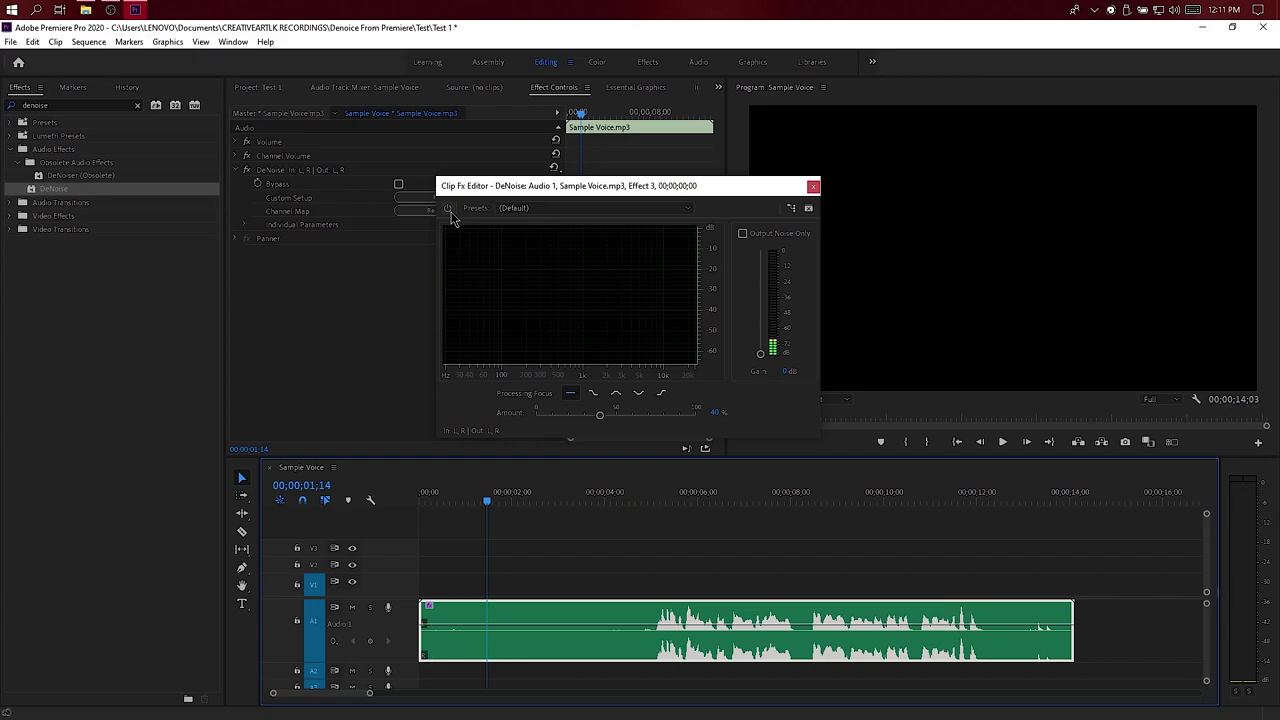
left_click_drag(490, 500, 420, 502)
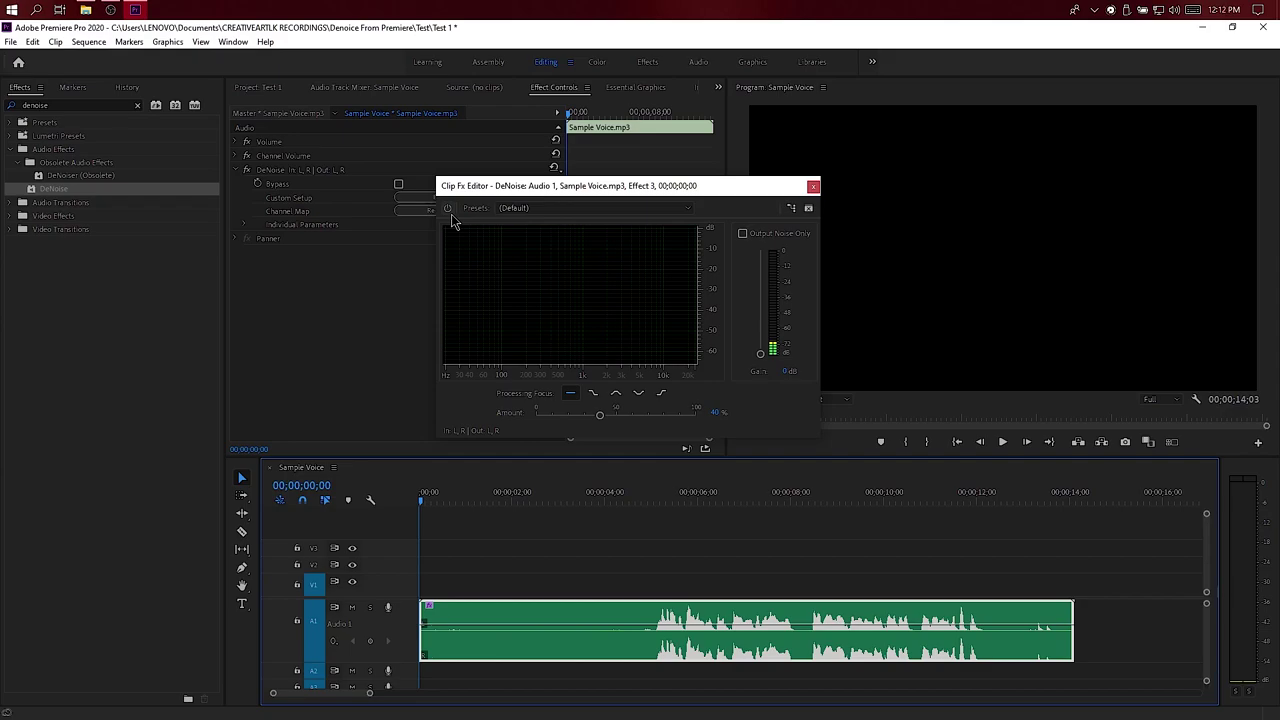
key("space")
left_click(448, 209)
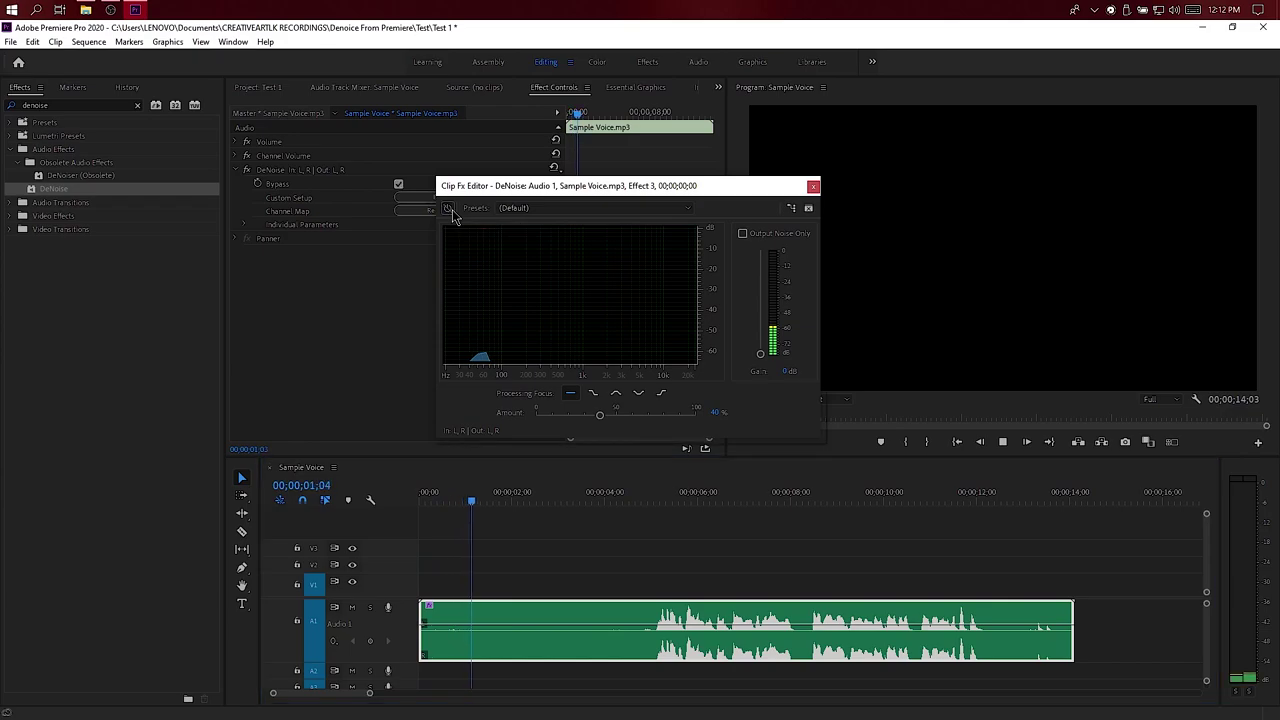
left_click(451, 214)
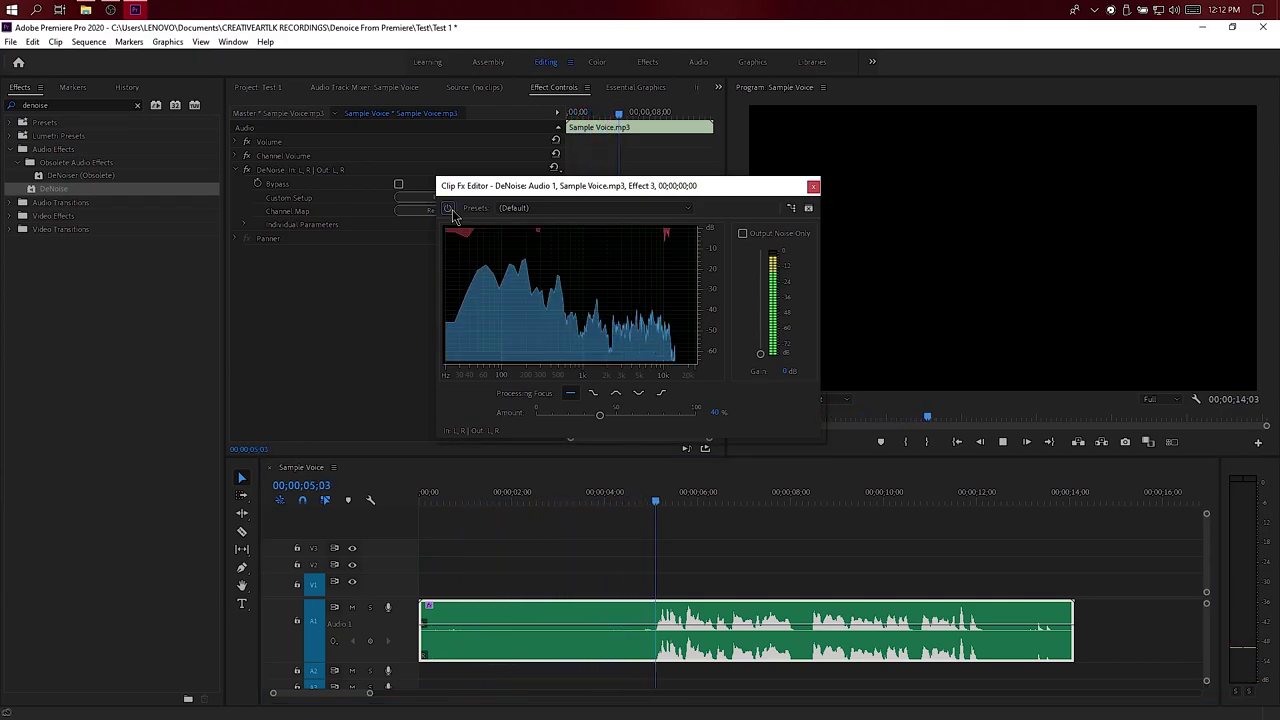
left_click(449, 210)
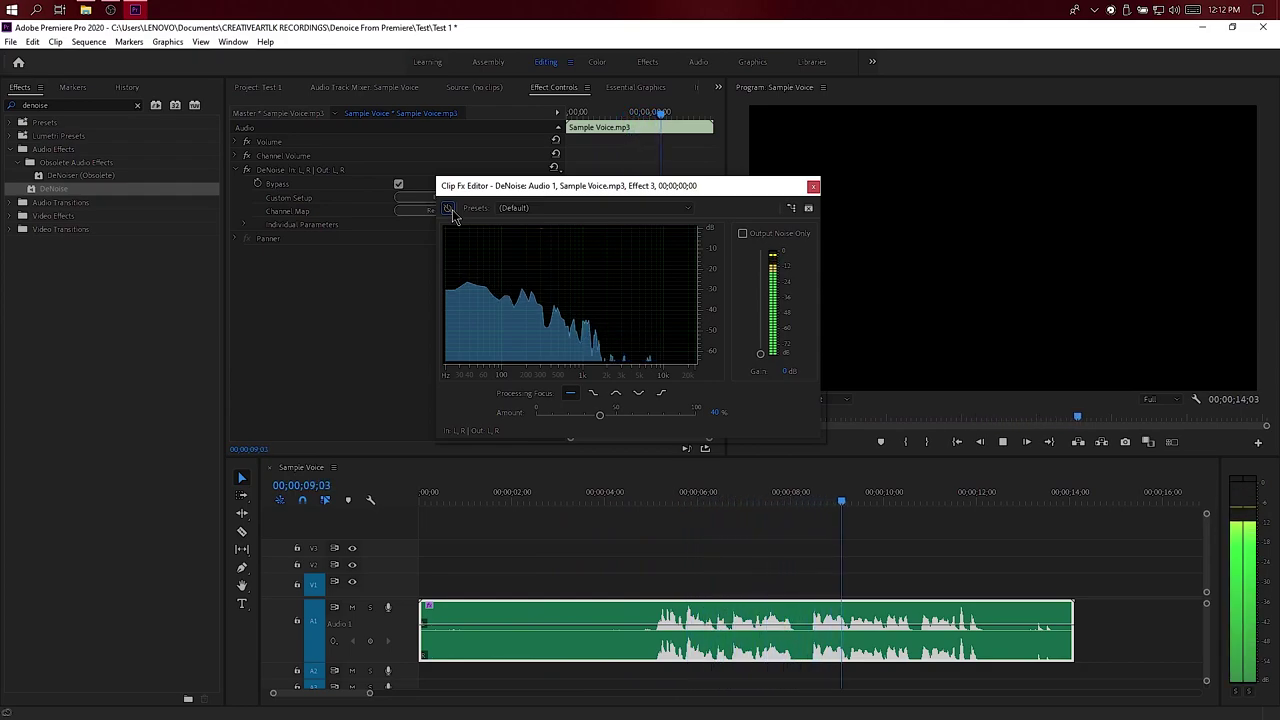
left_click(449, 210)
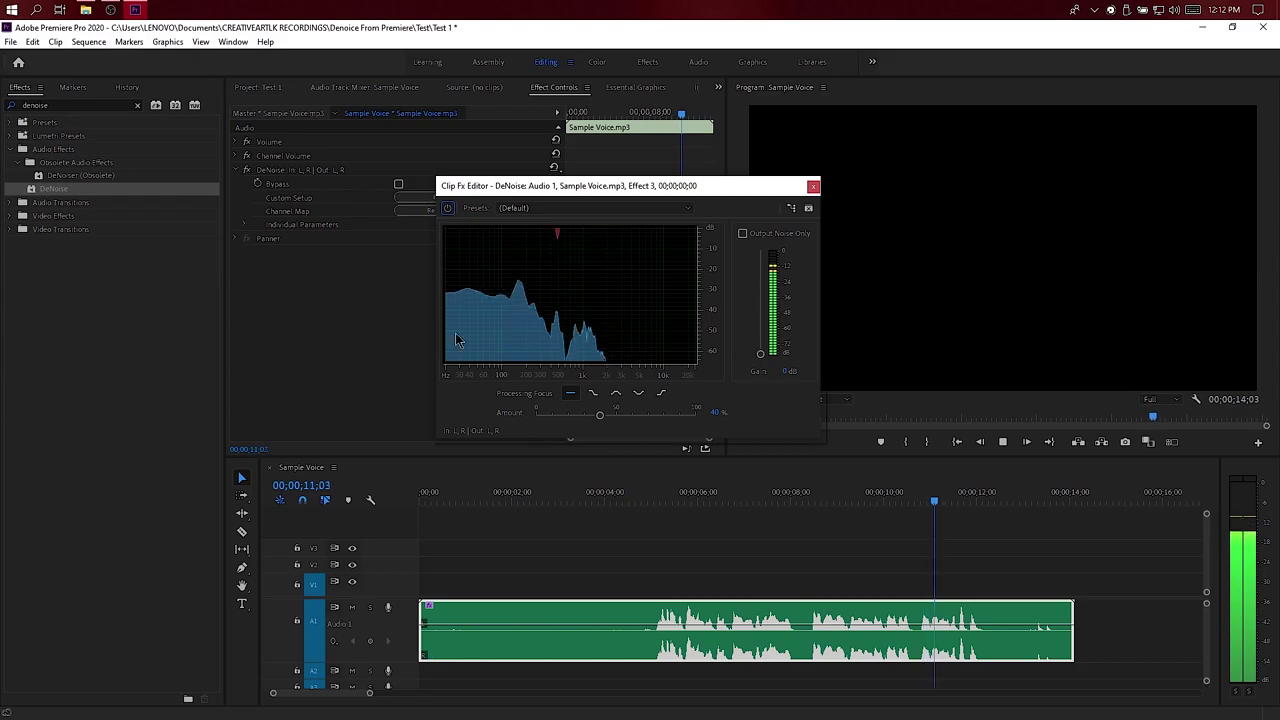
left_click(428, 500)
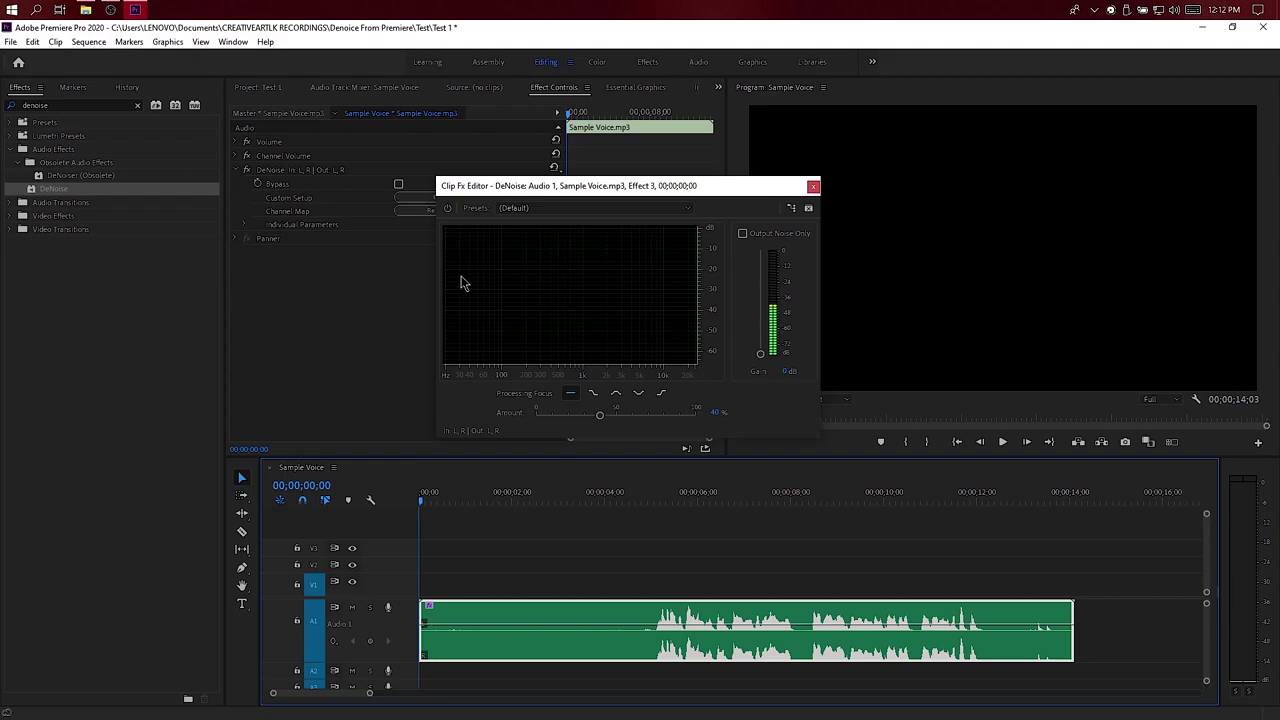
key("space")
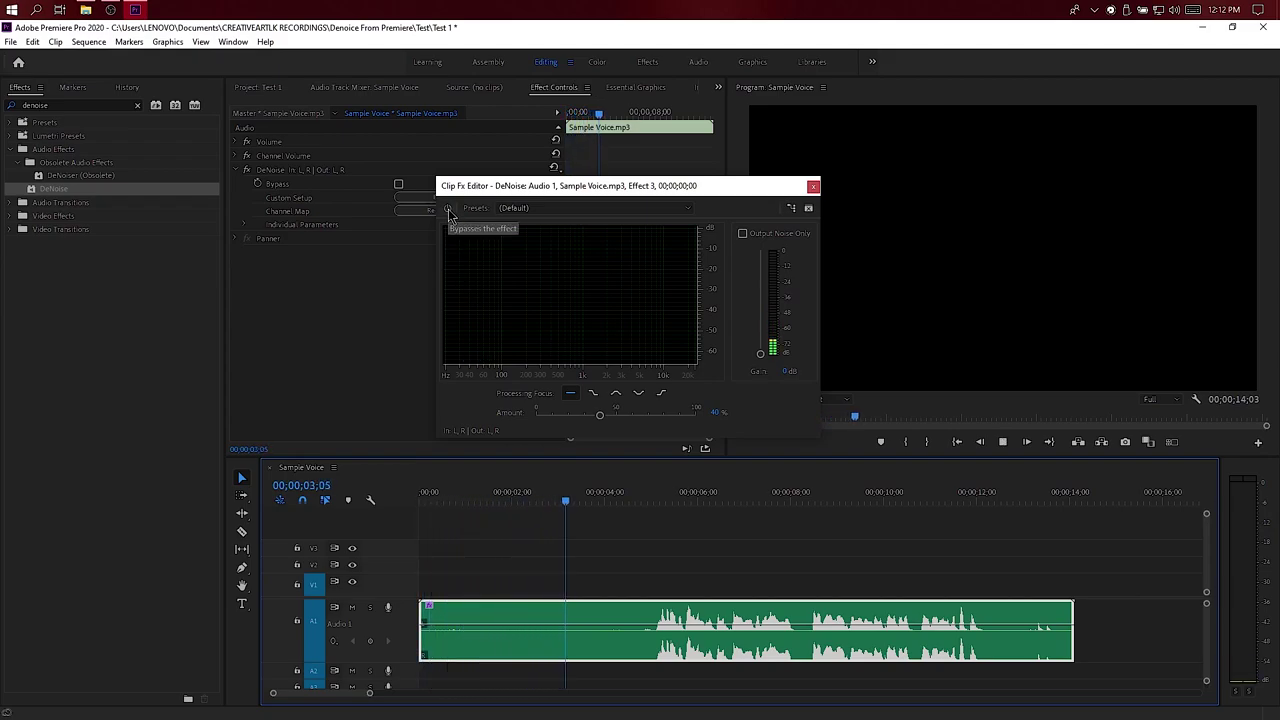
key("Home")
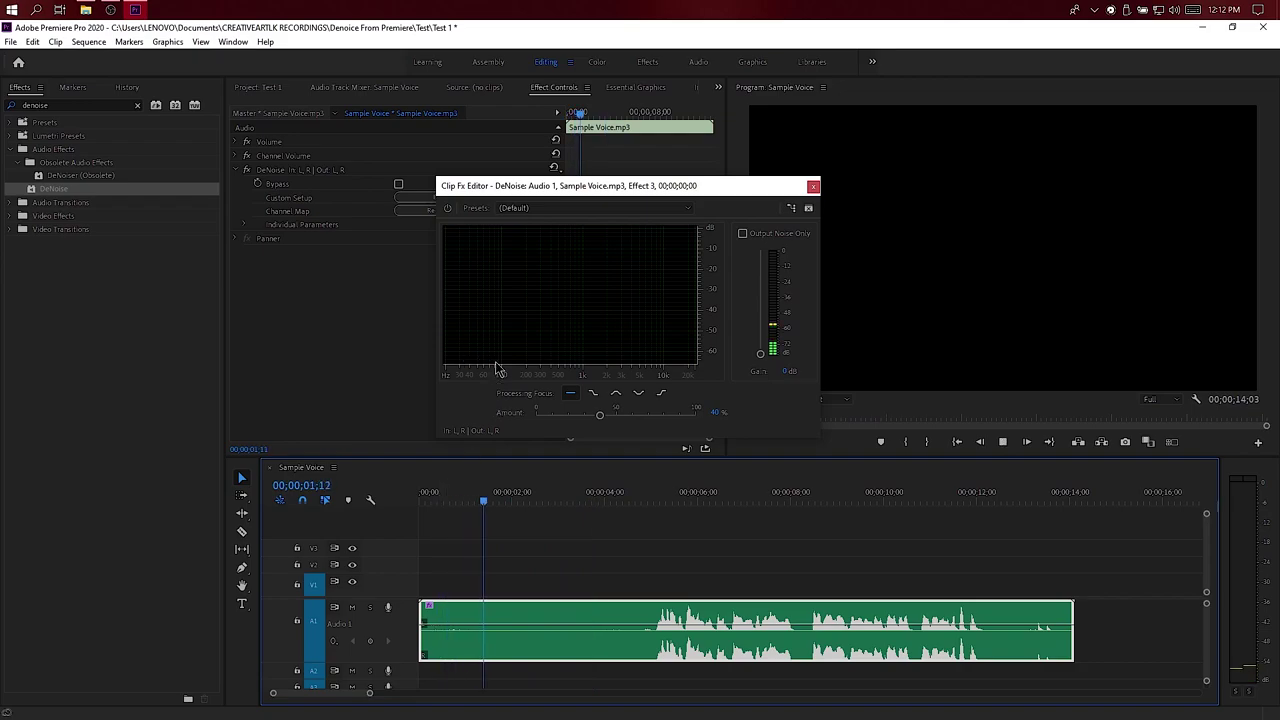
key("space")
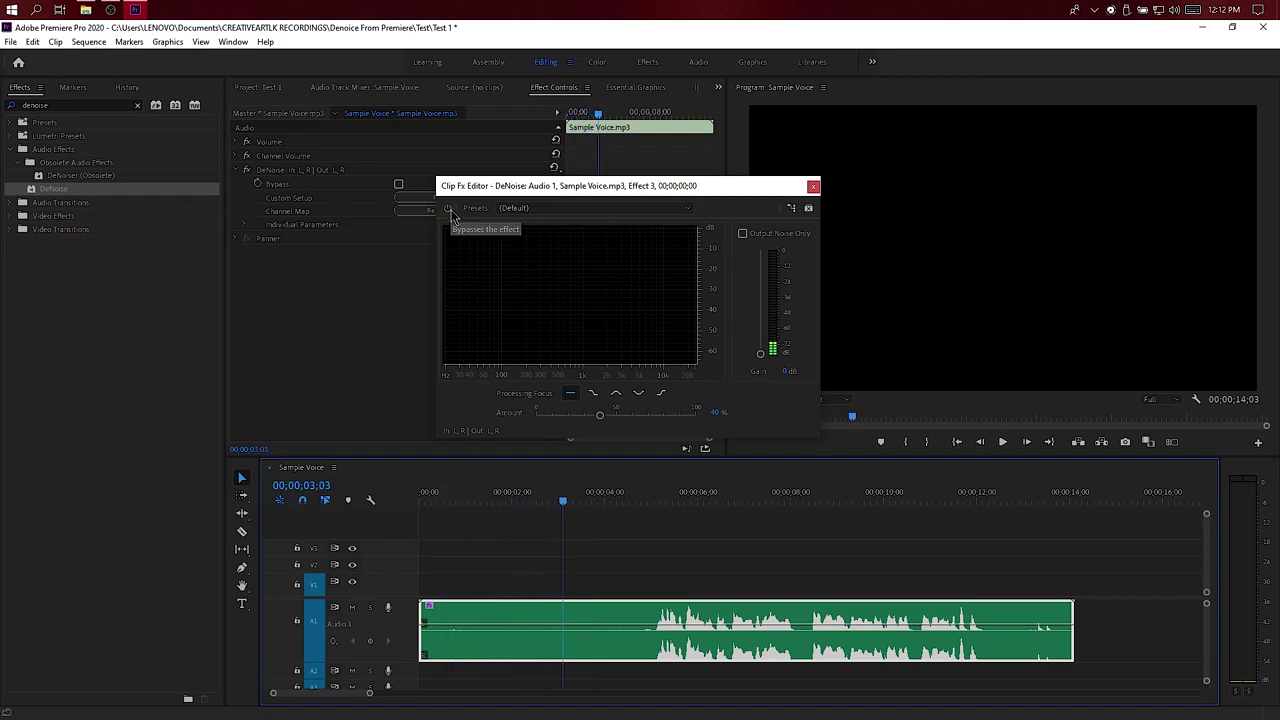
left_click(447, 208)
left_click_drag(449, 495, 428, 495)
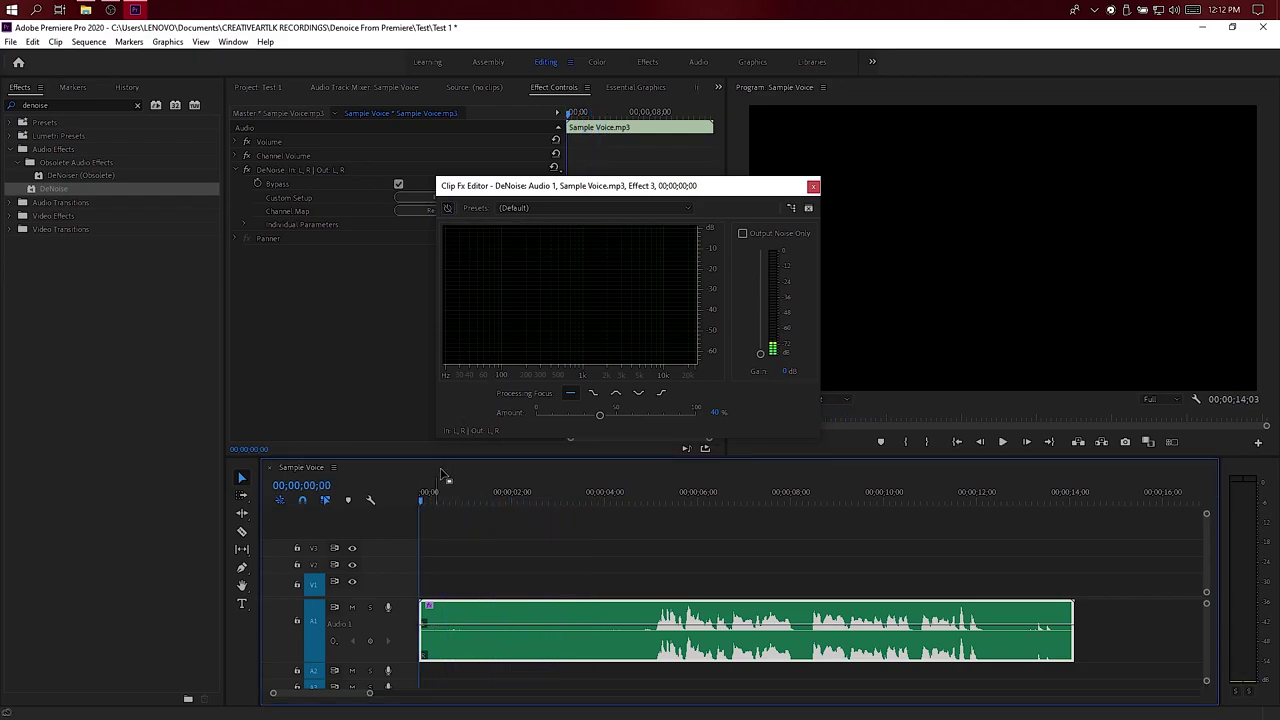
key("space")
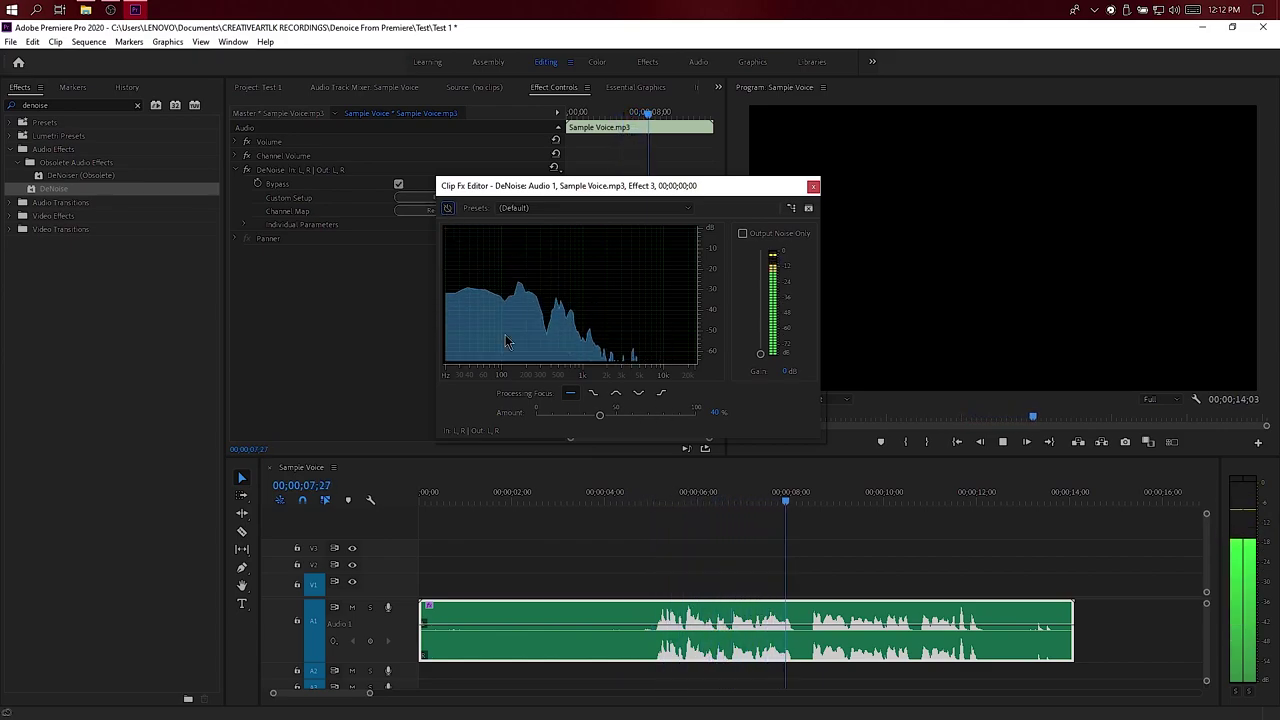
left_click(448, 210)
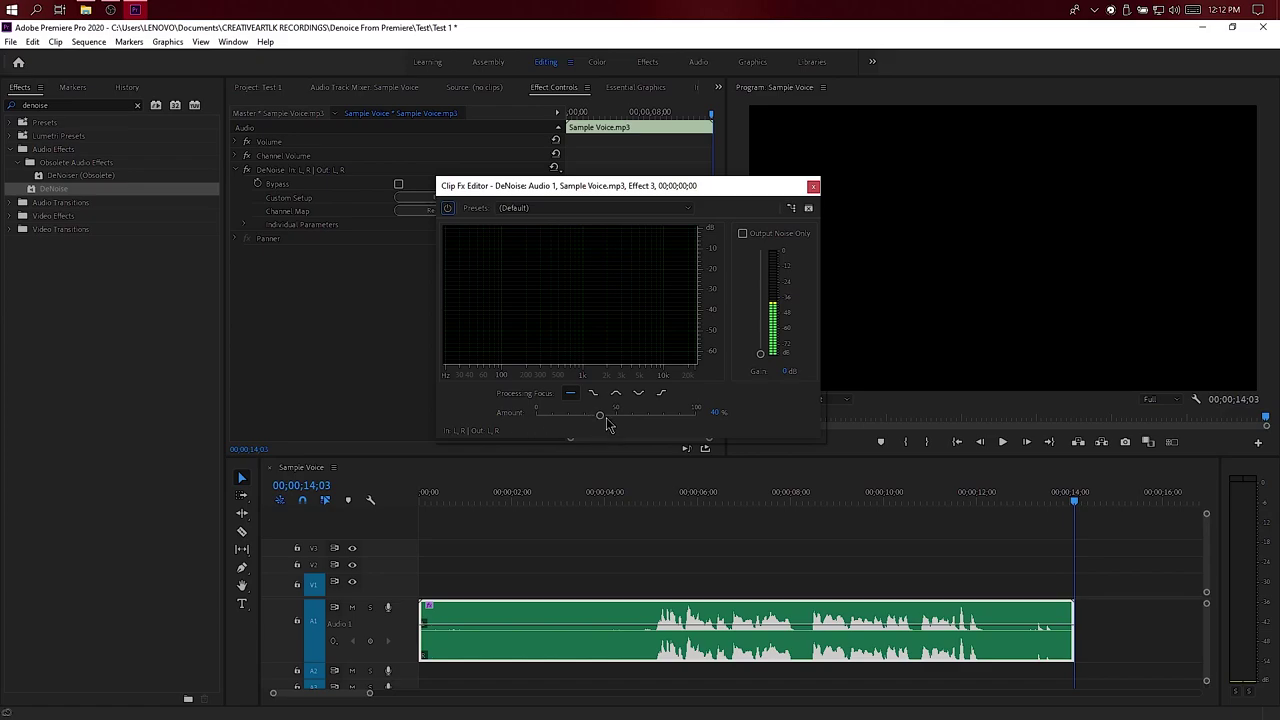
Set the DeNoise Amount slider in the Clip Fx Editor to 100%
left_click_drag(604, 417, 727, 428)
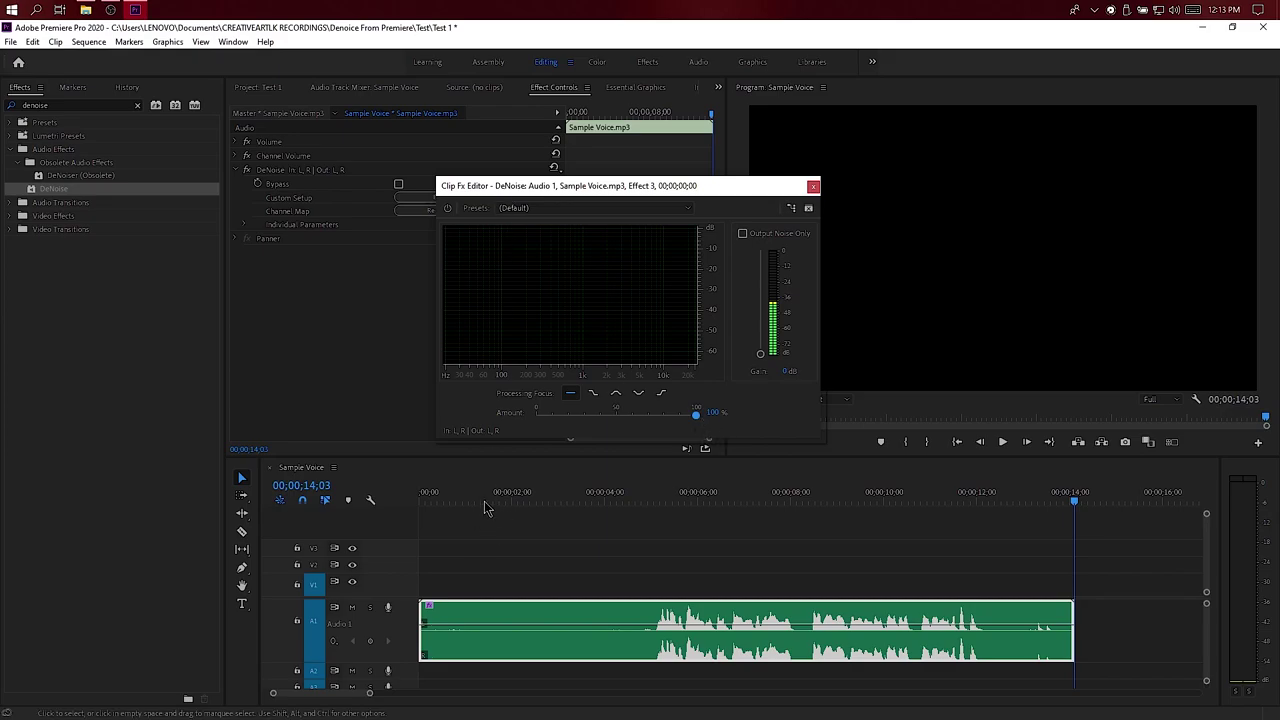
Play the clip from the start at 100% DeNoise, then bypass DeNoise to compare
left_click_drag(440, 492, 418, 492)
key("space")
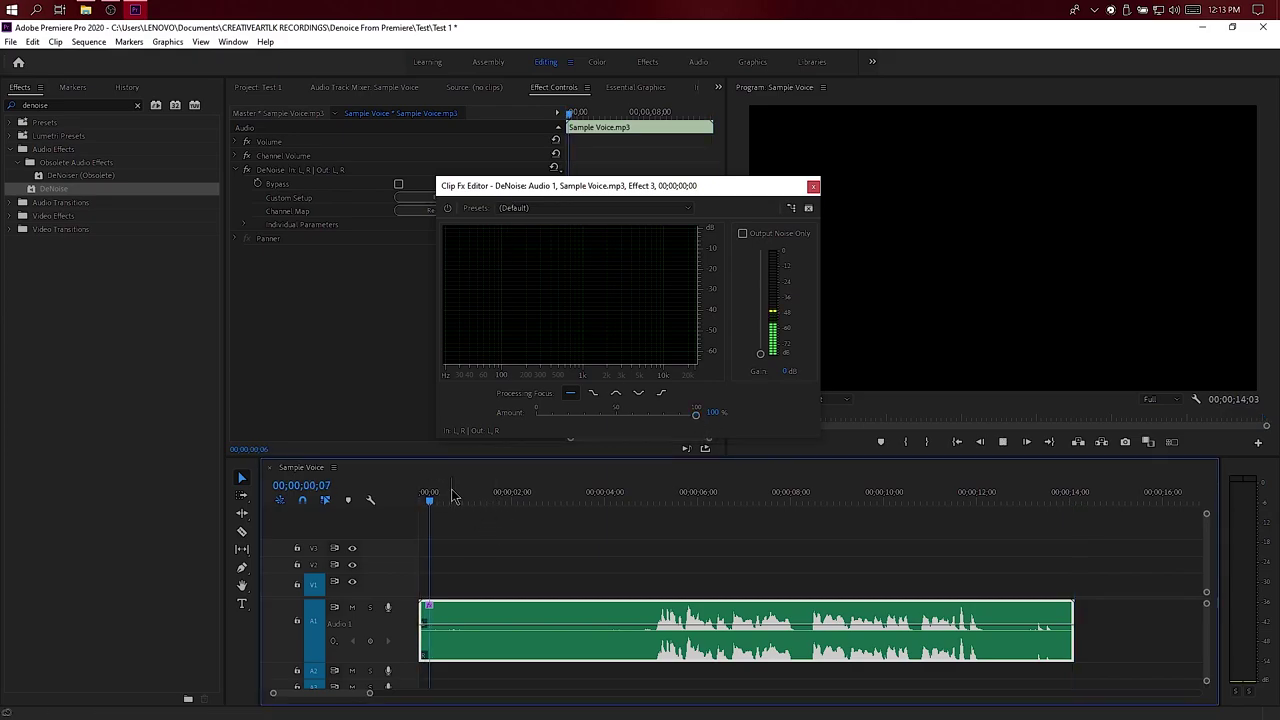
key("space")
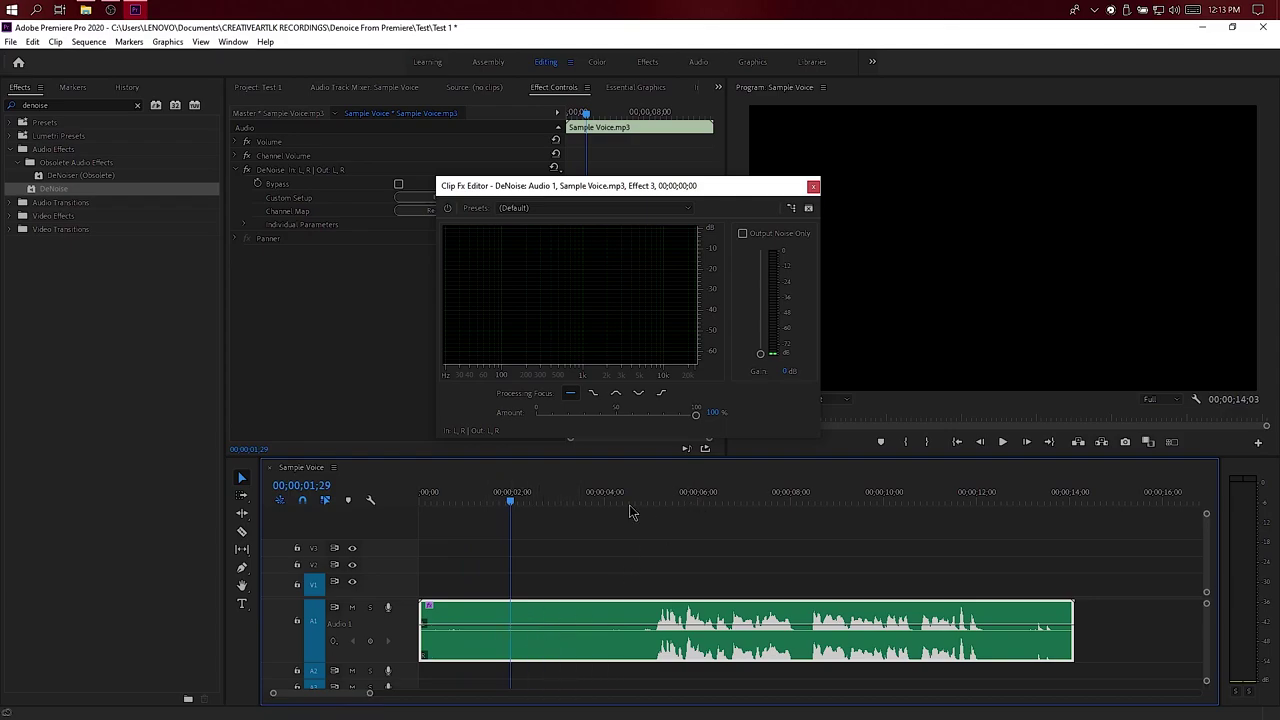
left_click_drag(510, 501, 418, 503)
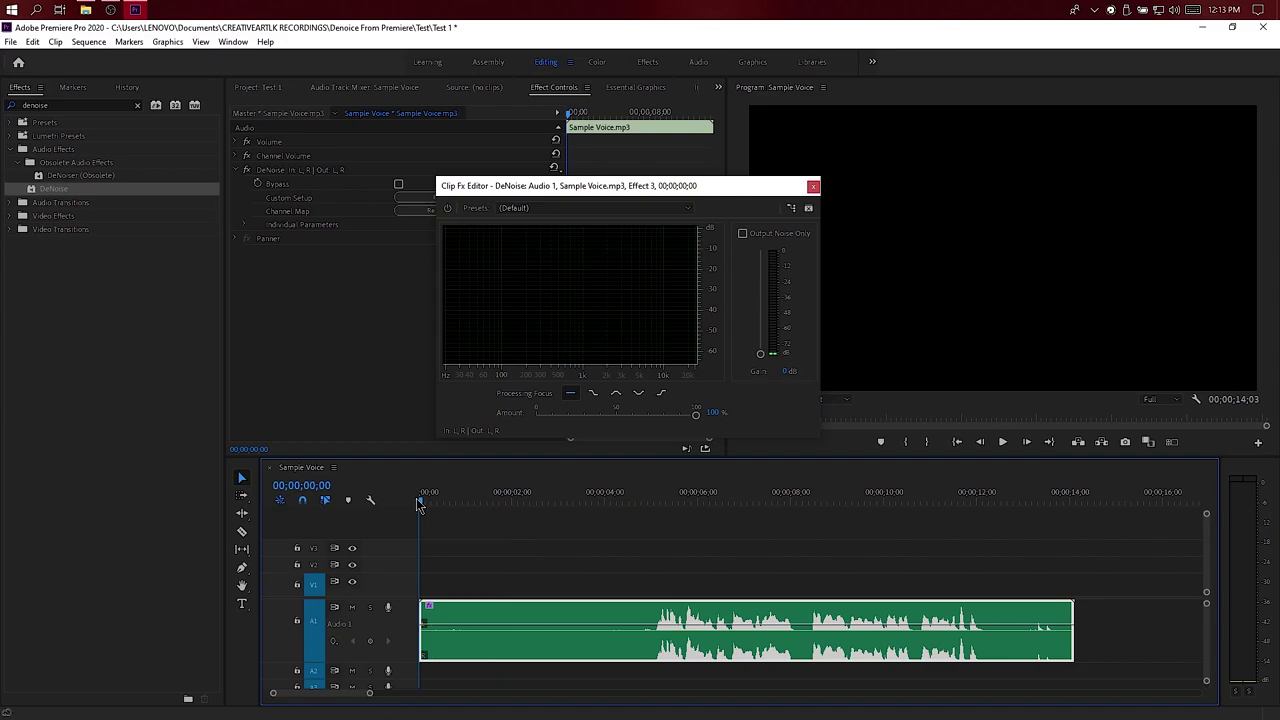
key("space")
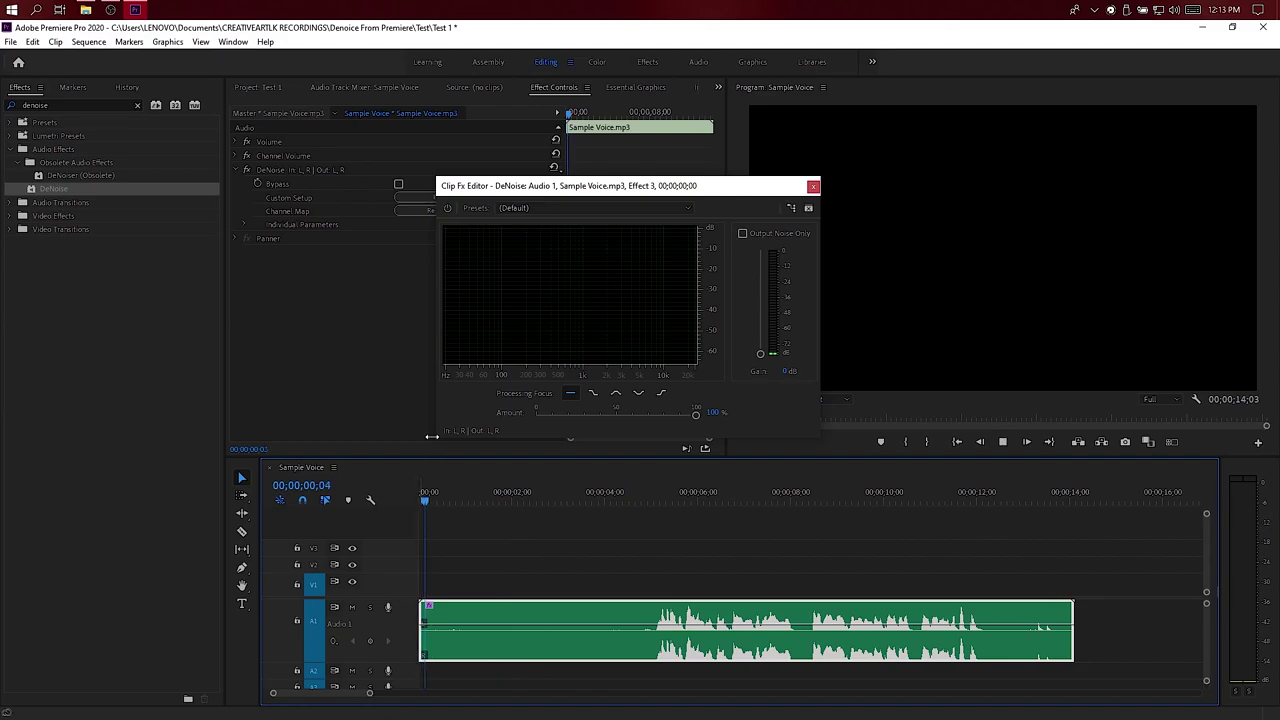
left_click(448, 210)
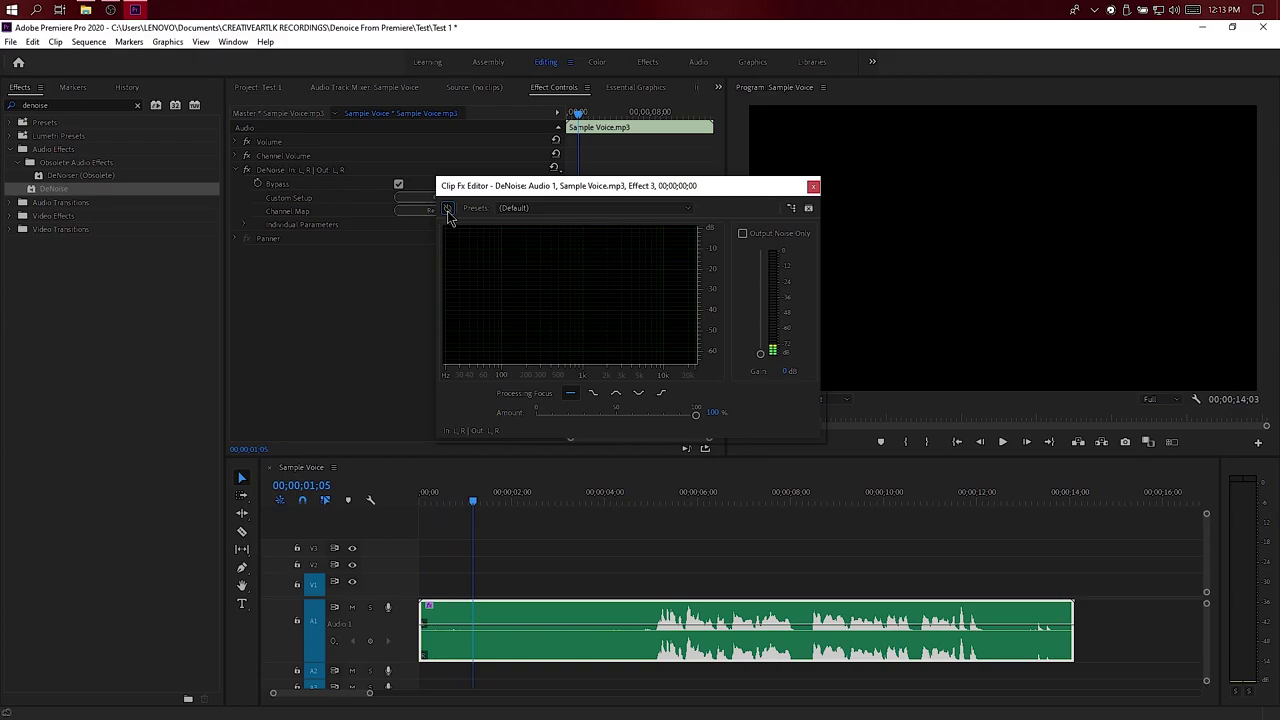
key("space")
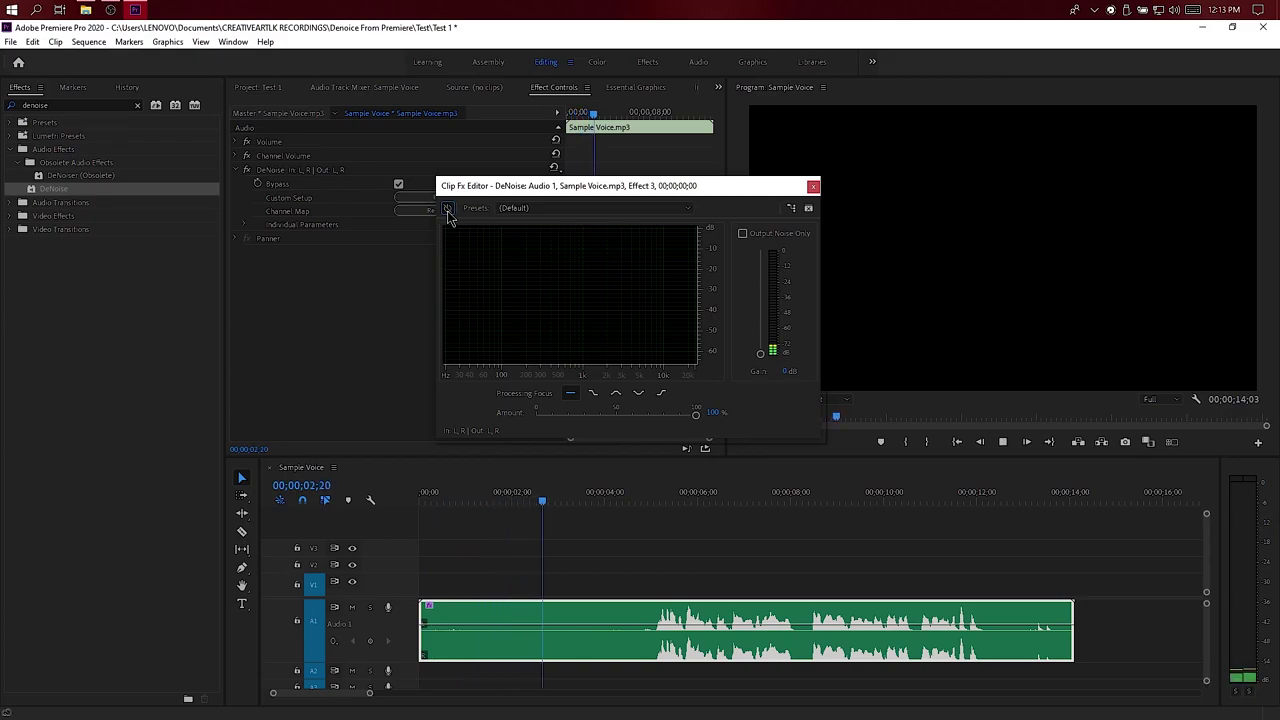
Re-enable DeNoise and play the voice from near the start to 00;00;12;15
left_click(456, 501)
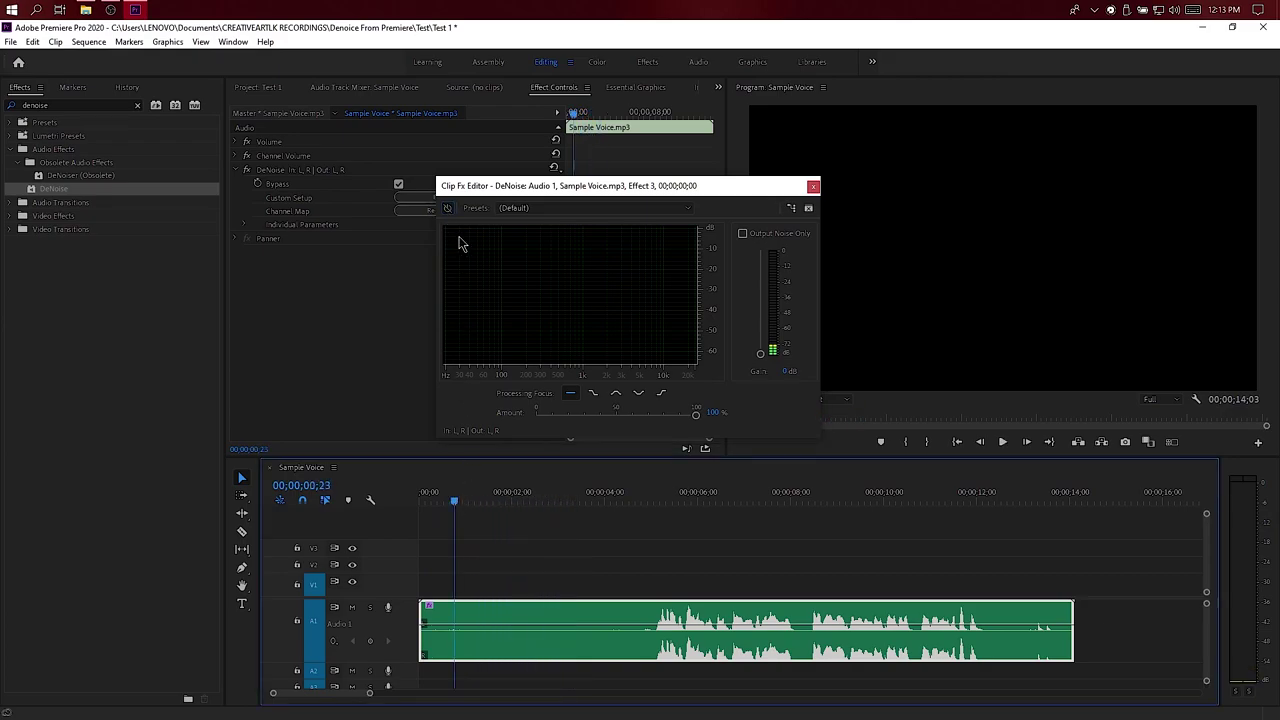
left_click(448, 208)
key("space")
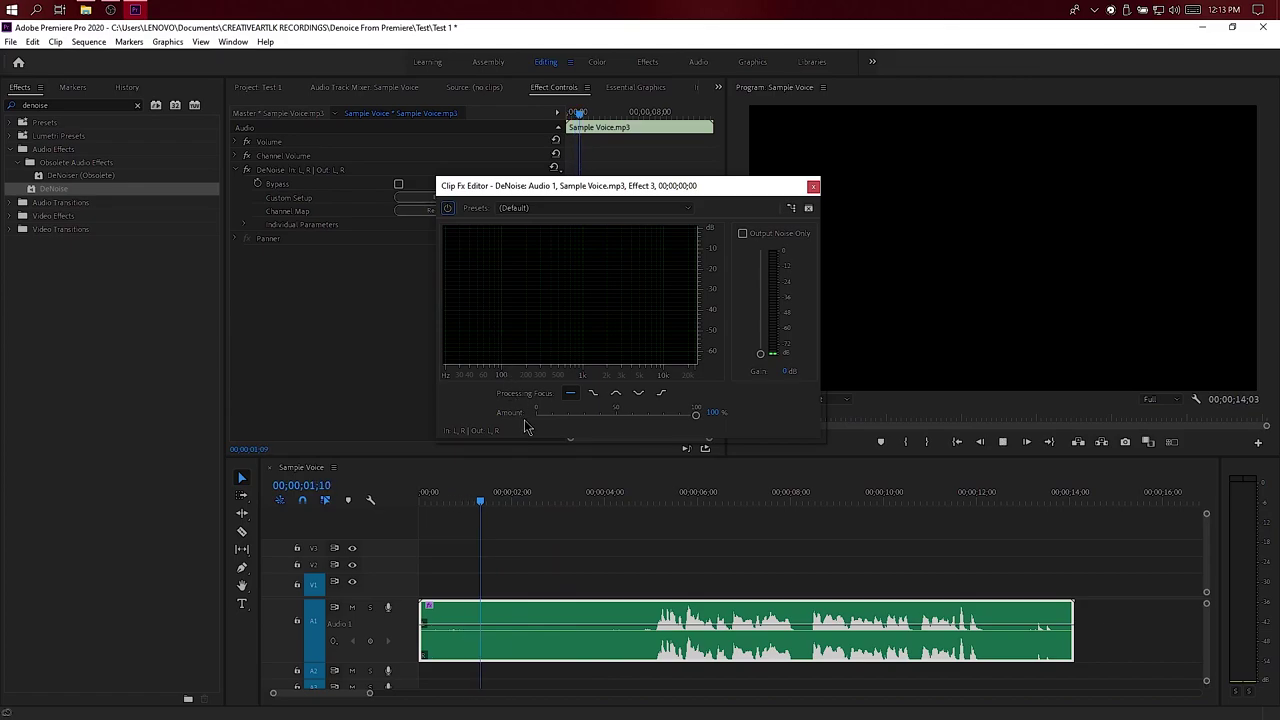
key("space")
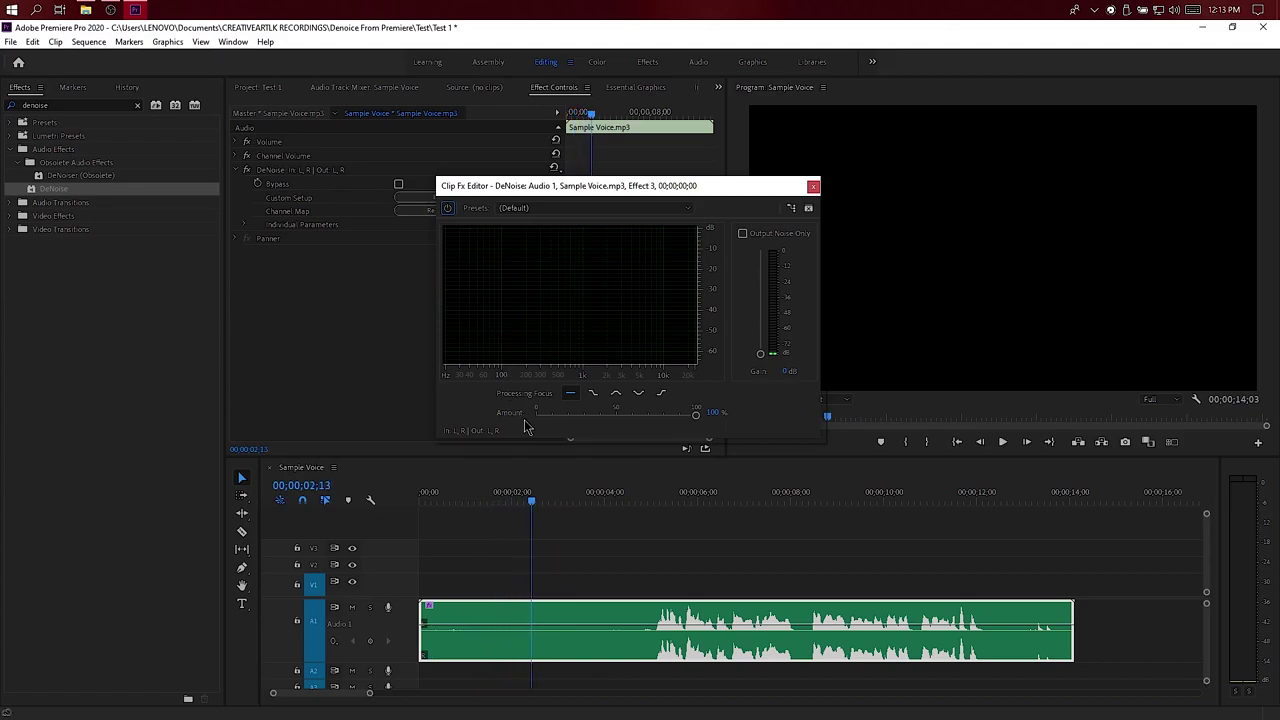
key("space")
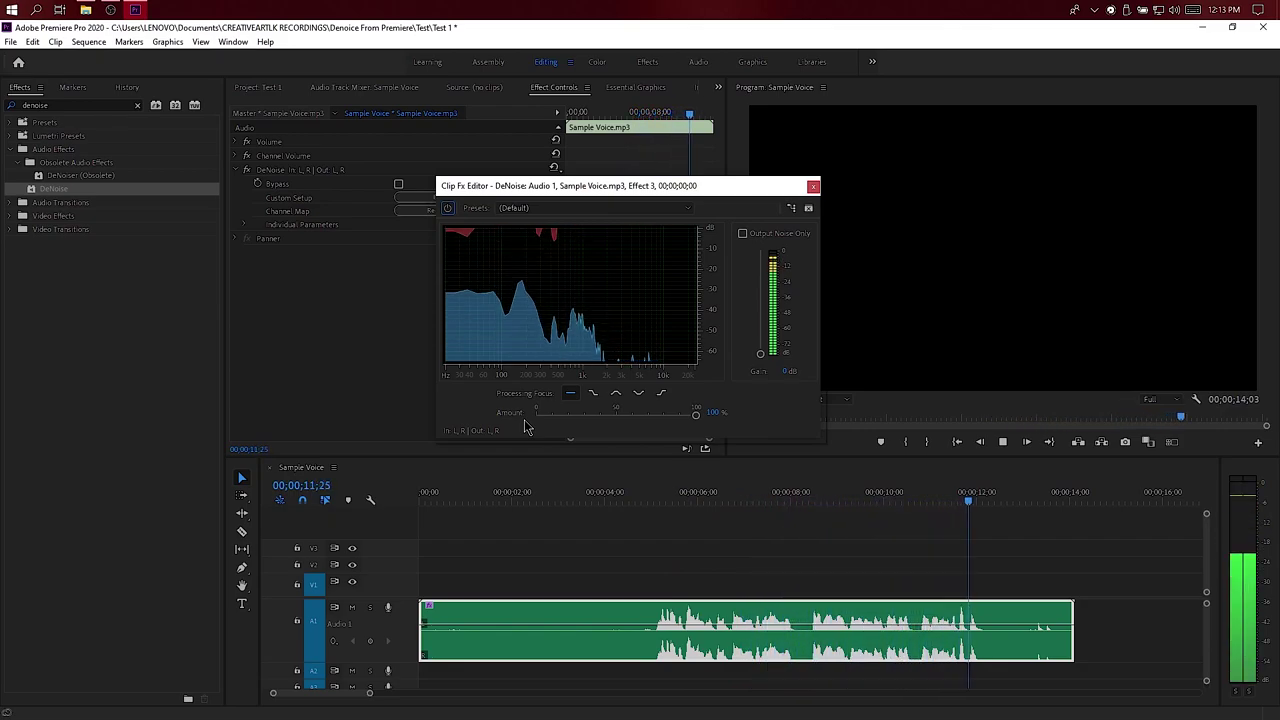
key("space")
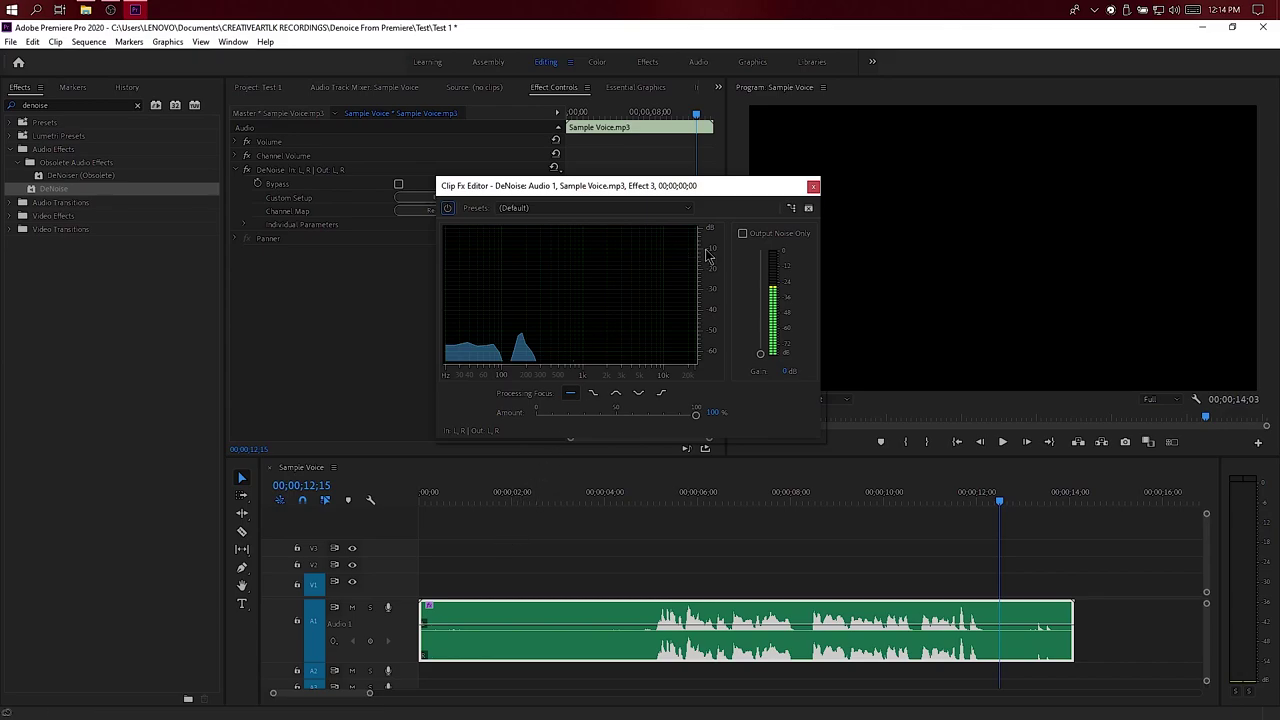
Close the Clip Fx Editor, delete then restore DeNoise, and zoom the timeline out to about 40 seconds
left_click(813, 189)
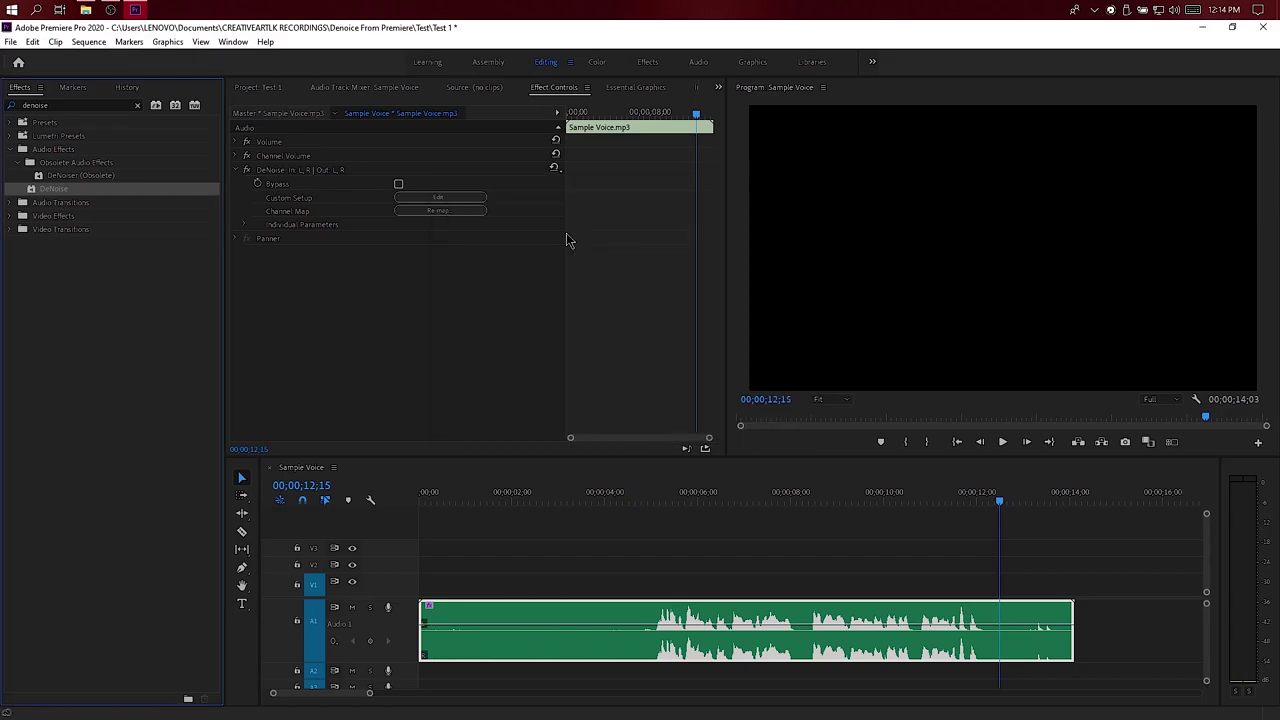
left_click(283, 172)
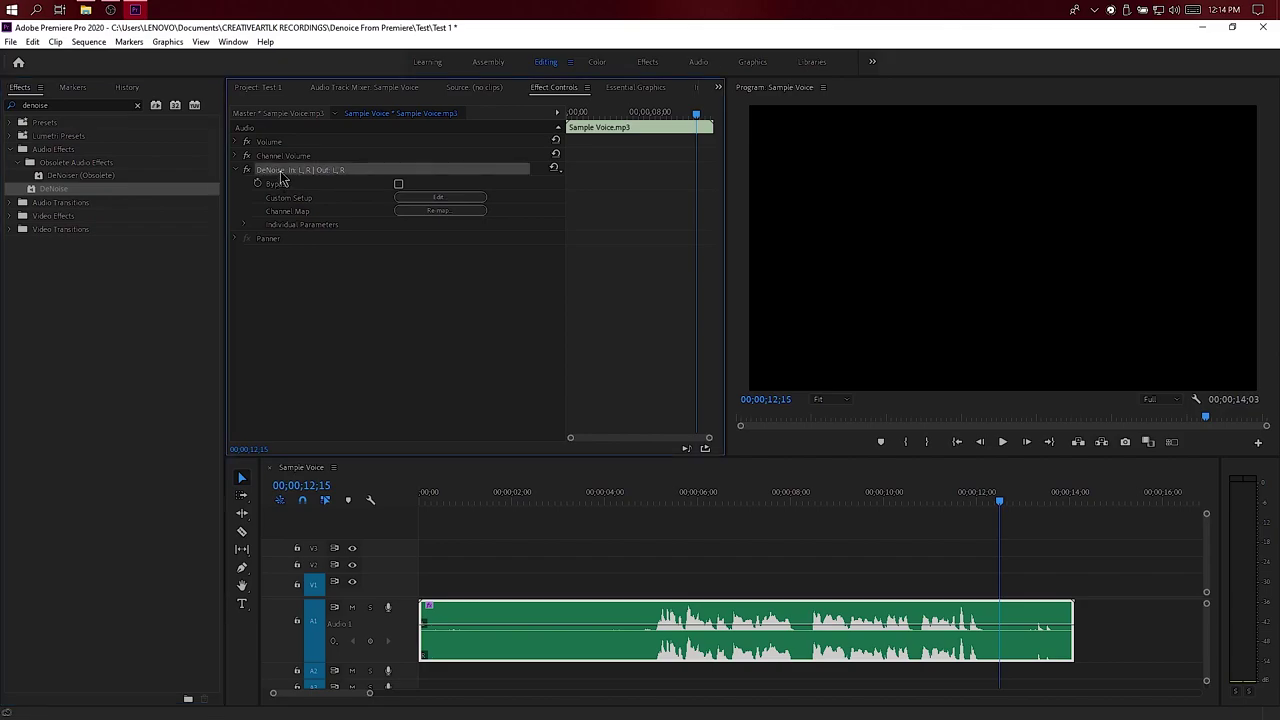
key("Delete")
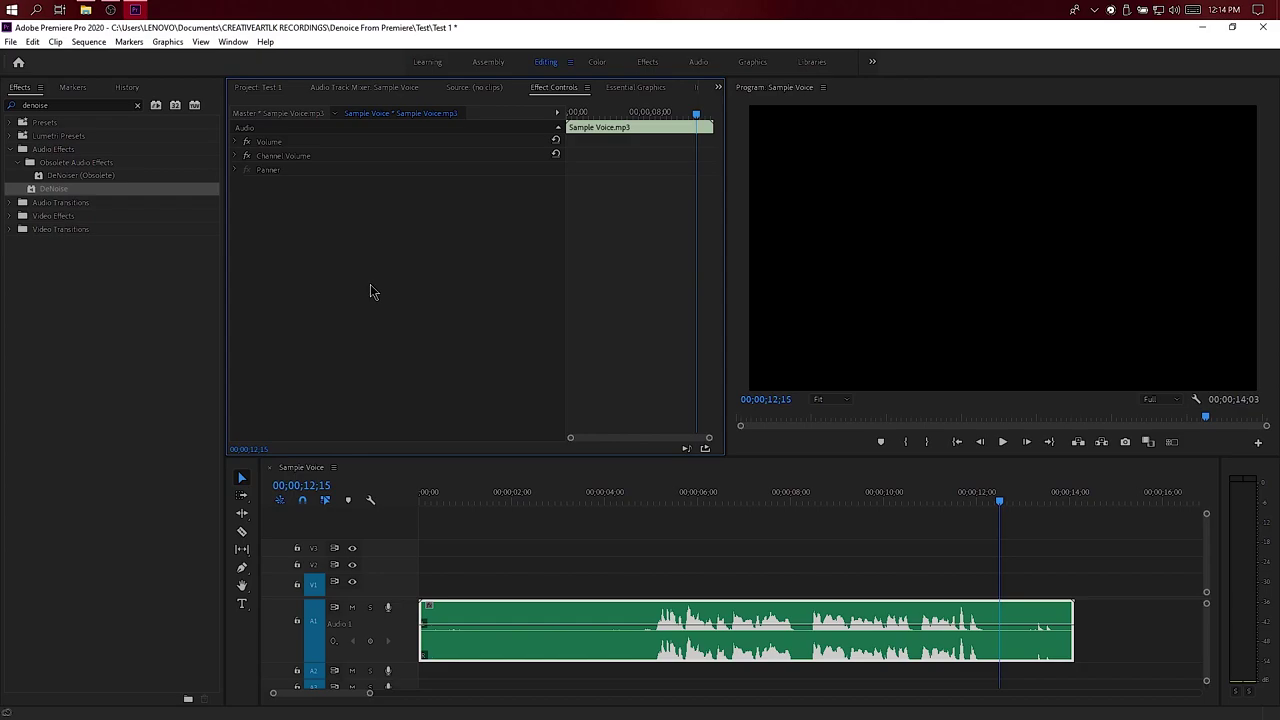
key("ctrl+z")
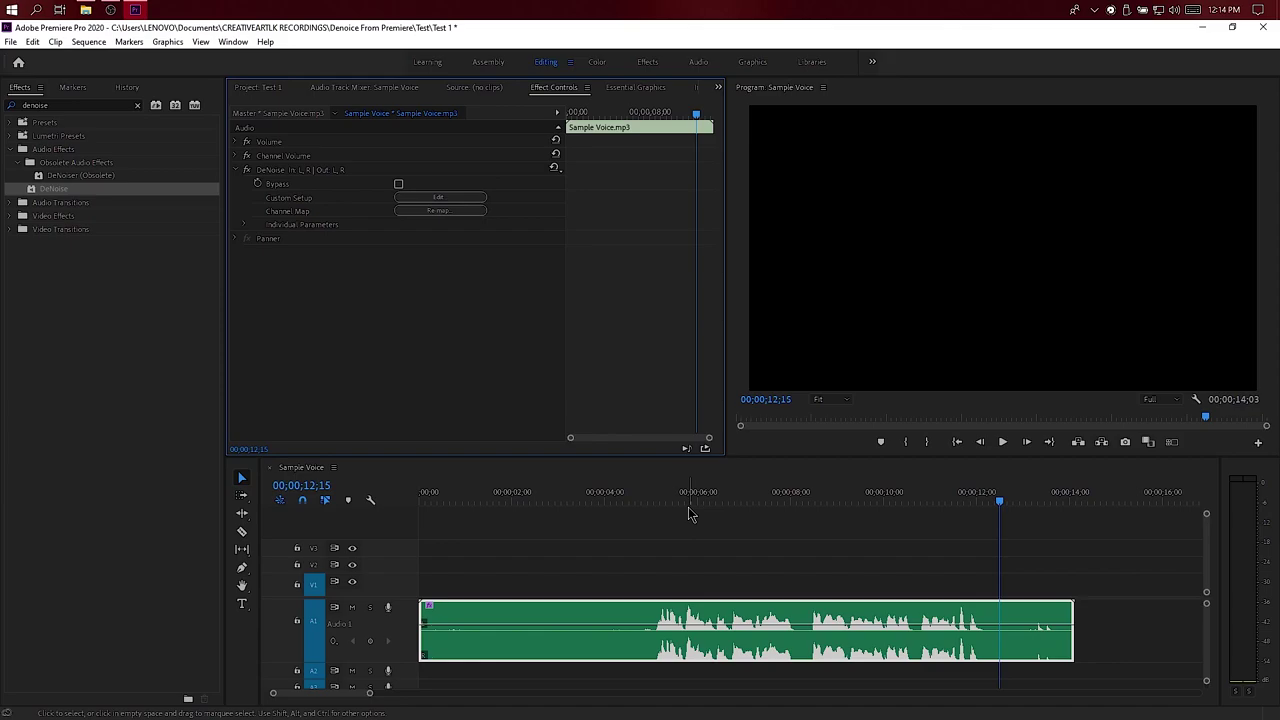
key("minus")
key("minus")
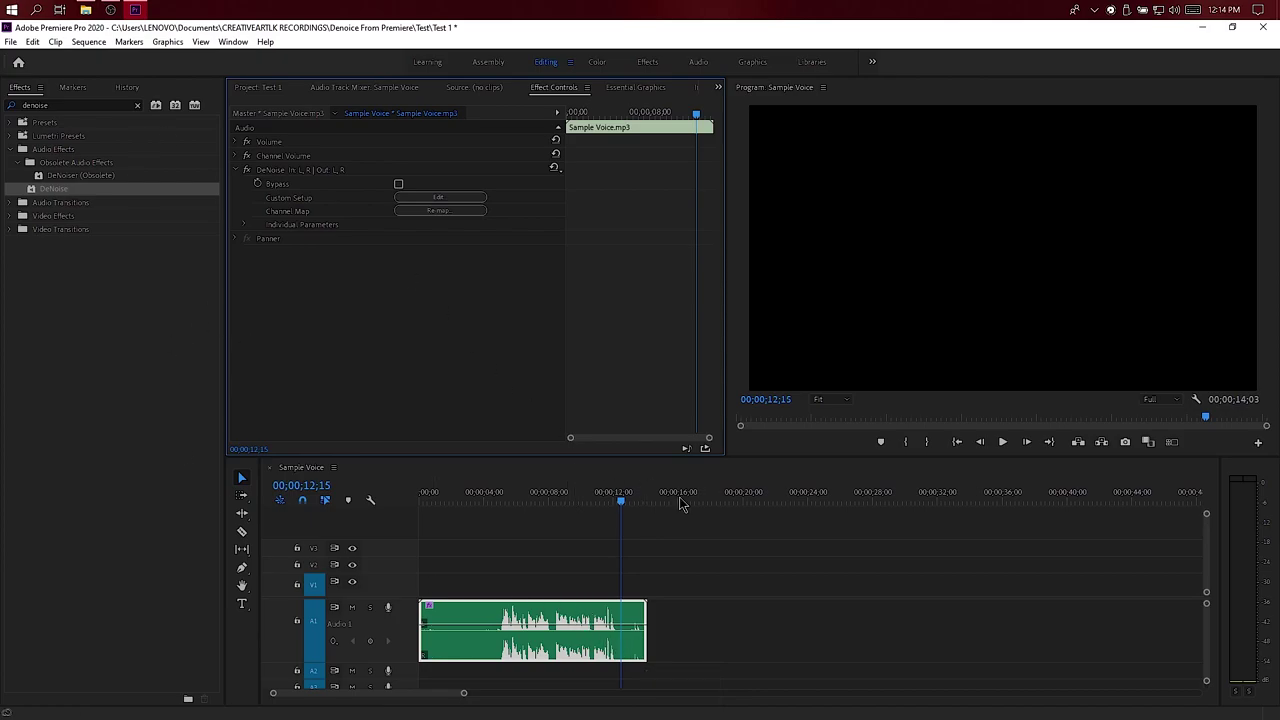
Drag How to Color Correct in Adobe Premiere Pro Part 01 Sinhala.mp4 from Sample clip onto the timeline at 00;00;16;14
left_click(258, 87)
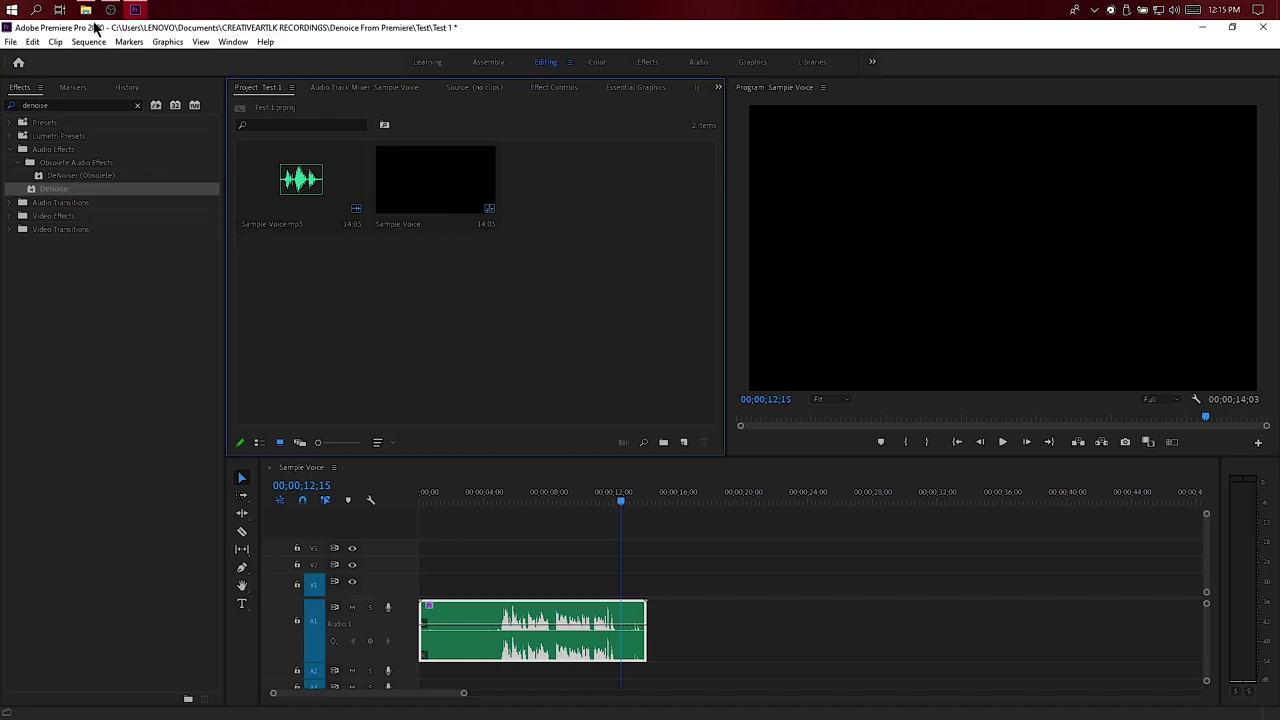
left_click(86, 10)
left_click(305, 466)
mouse_move(476, 370)
left_mouse_down()
mouse_move(558, 287)
mouse_move(591, 212)
mouse_move(762, 634)
mouse_move(686, 628)
left_mouse_up()
left_click(664, 591)
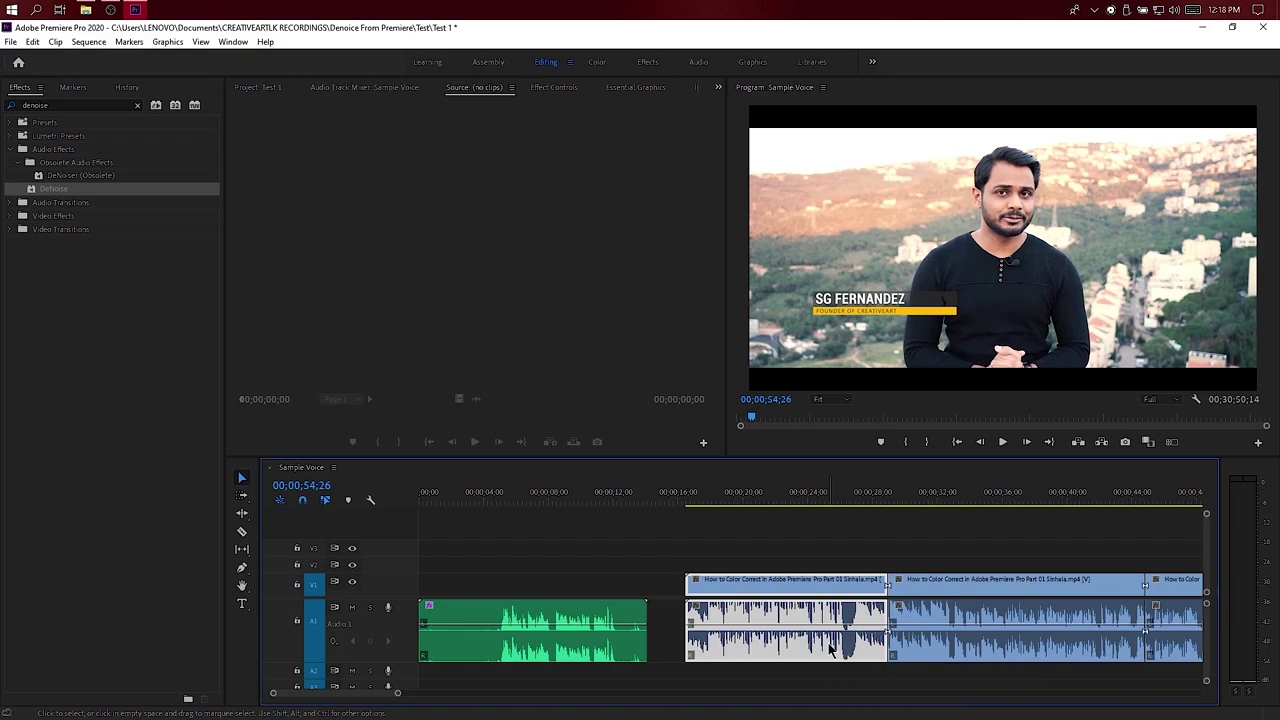
Select the green Sample Voice.mp3 clip and show its Effect Controls listing DeNoise
scroll(868, 648, "down", 3)
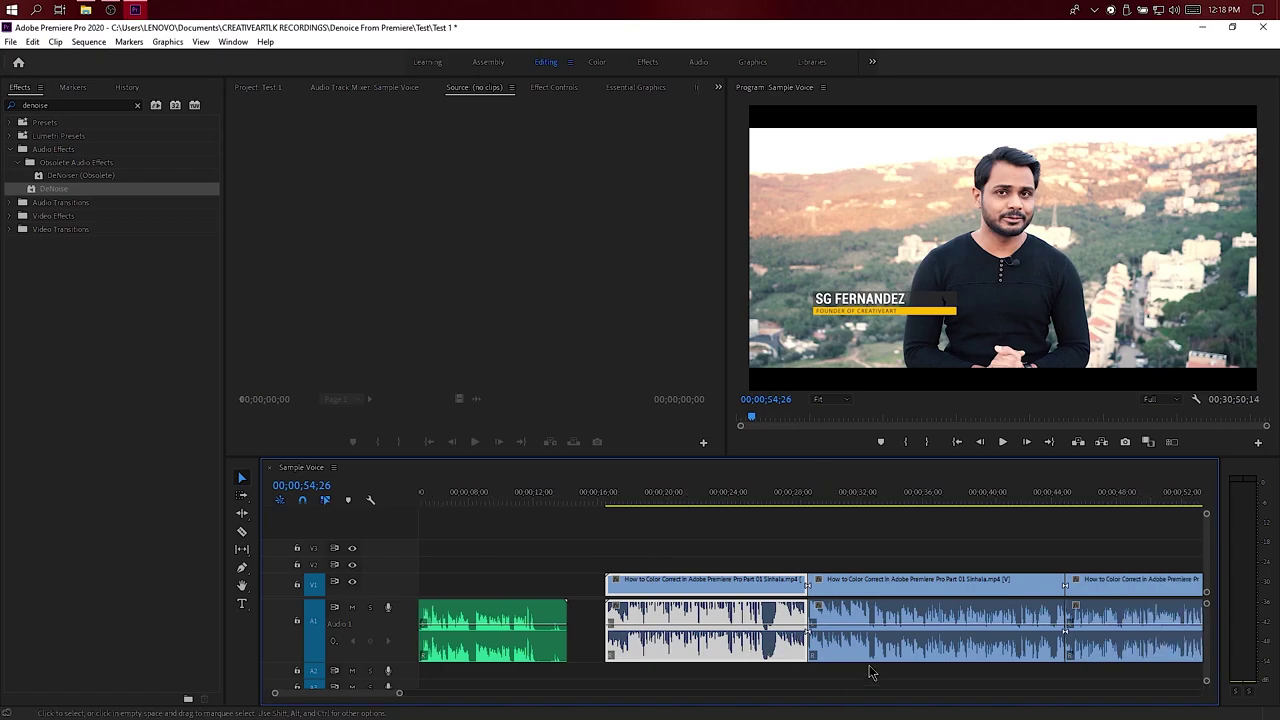
scroll(940, 650, "down", 3)
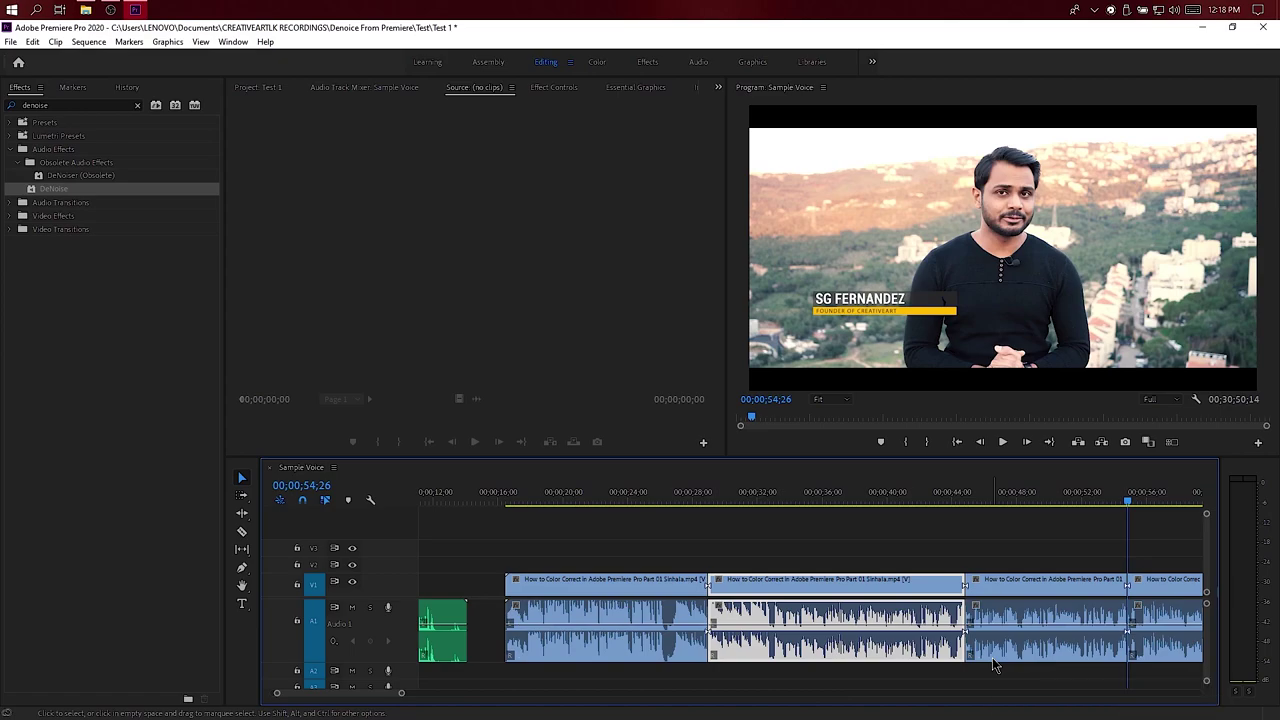
scroll(992, 657, "up", 4)
scroll(900, 660, "up", 2)
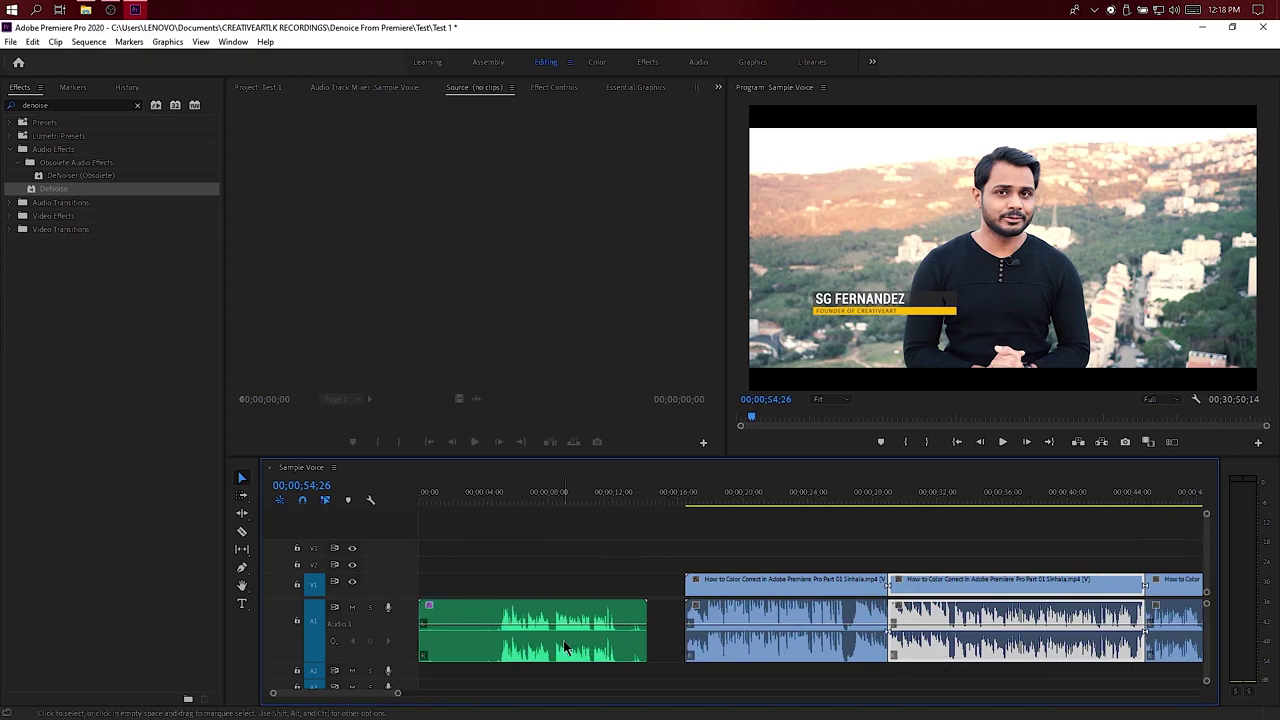
left_click(603, 657)
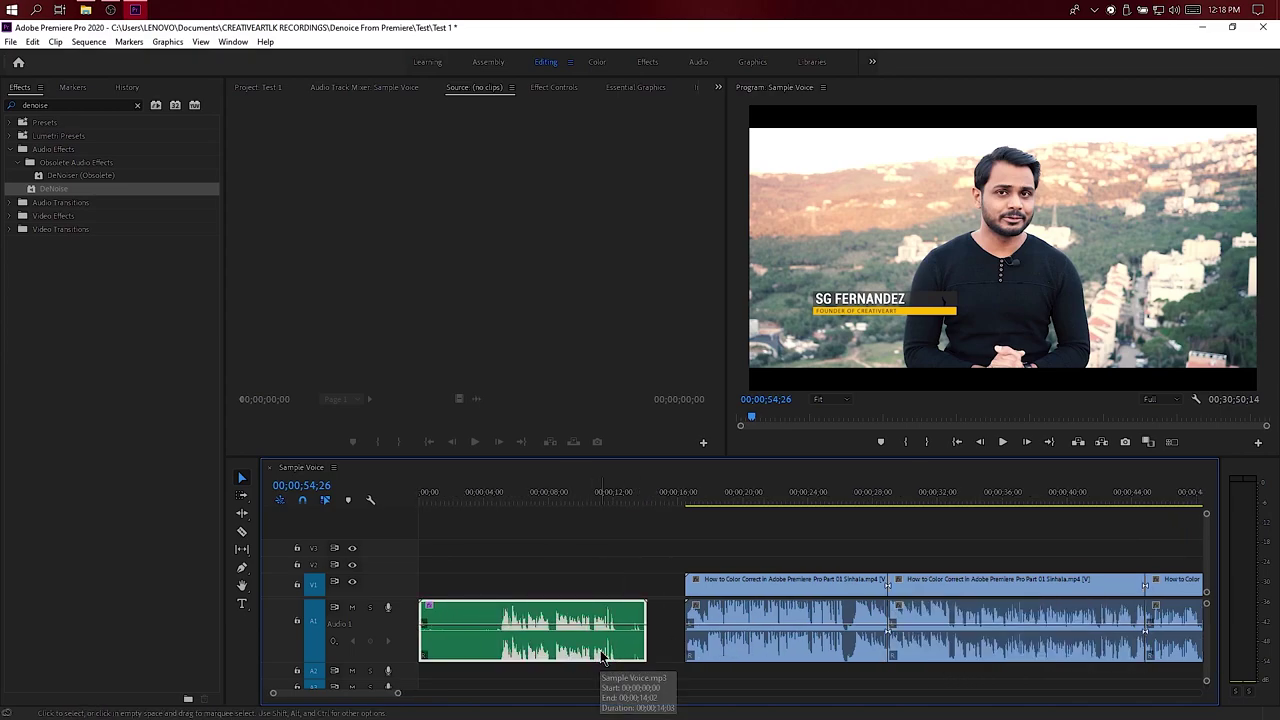
left_click(554, 87)
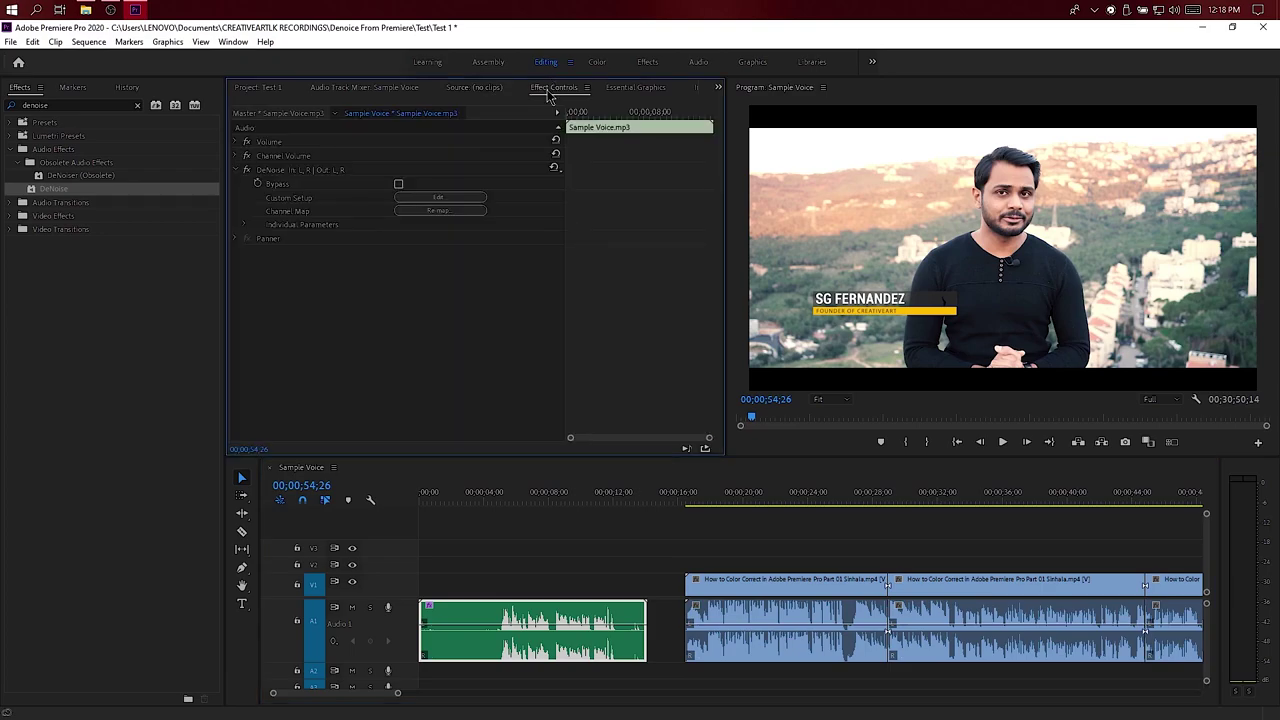
Copy the Sample Voice clip's DeNoise effect and select the first How to Color Correct clip
left_click(282, 172)
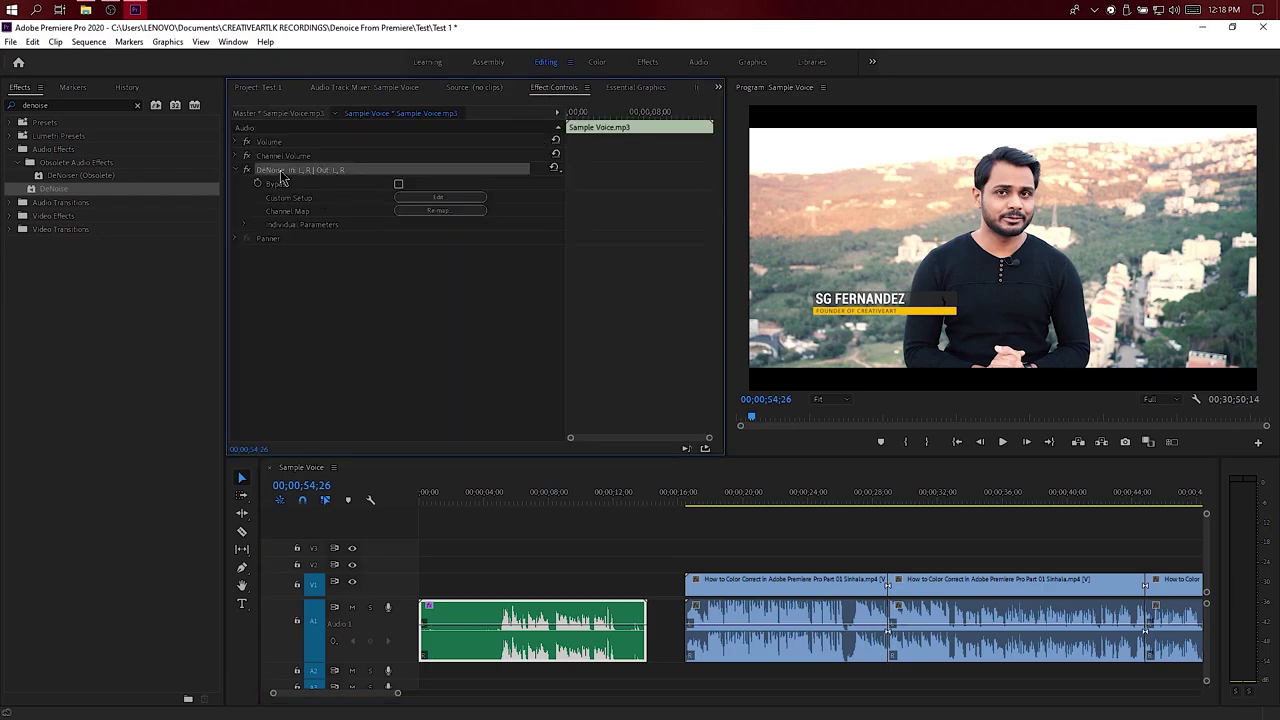
right_click(282, 176)
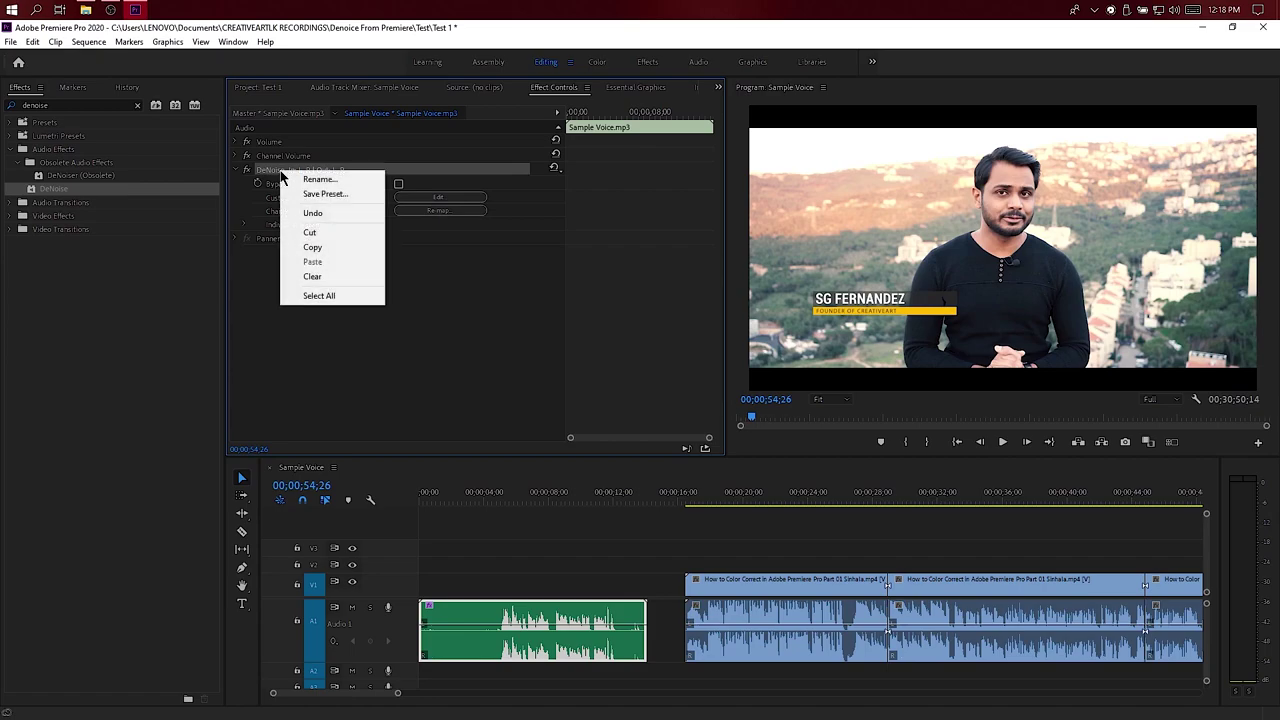
left_click(330, 249)
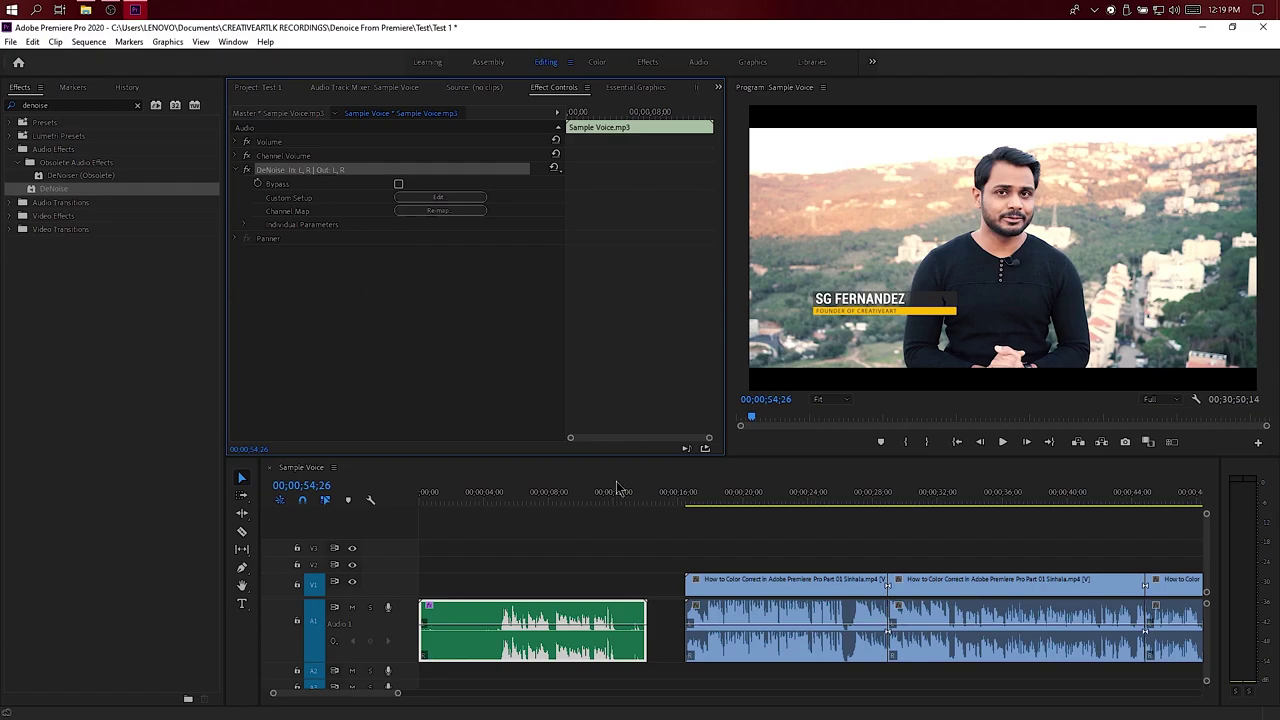
left_click(752, 625)
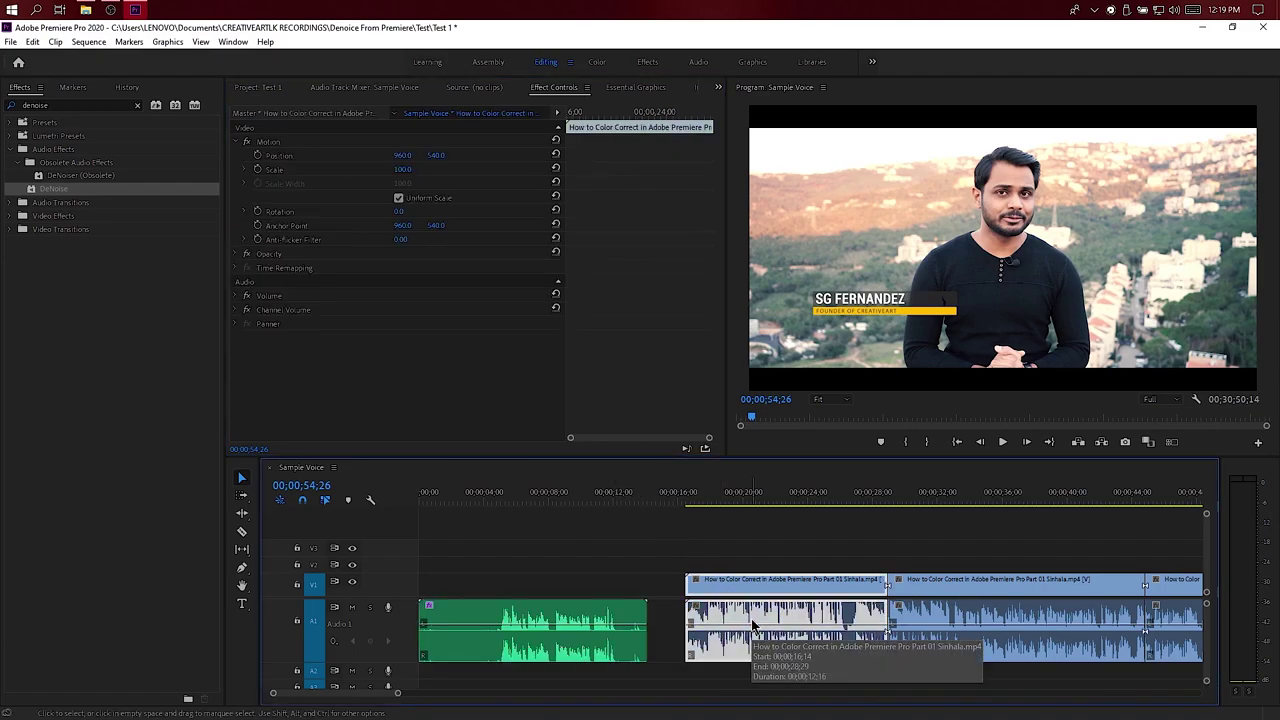
Paste the copied DeNoise effect into the tutorial video clips' Effect Controls
left_click(443, 396)
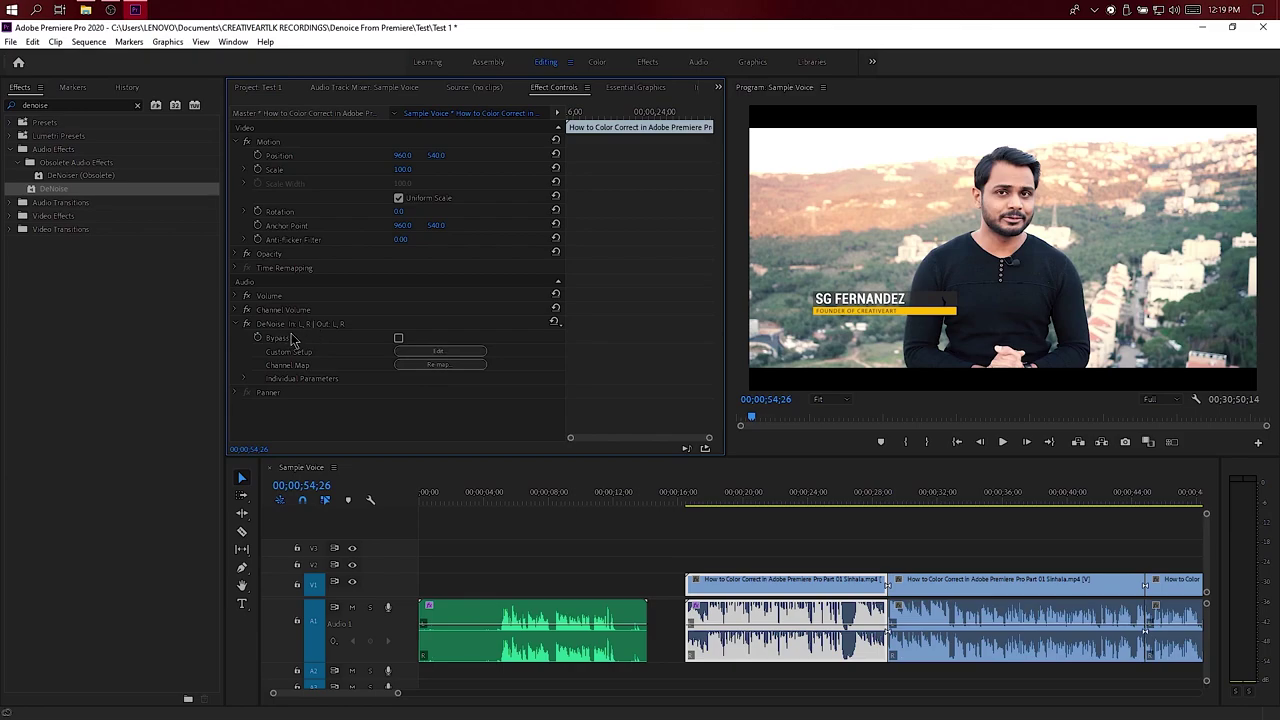
scroll(783, 570, "down", 2)
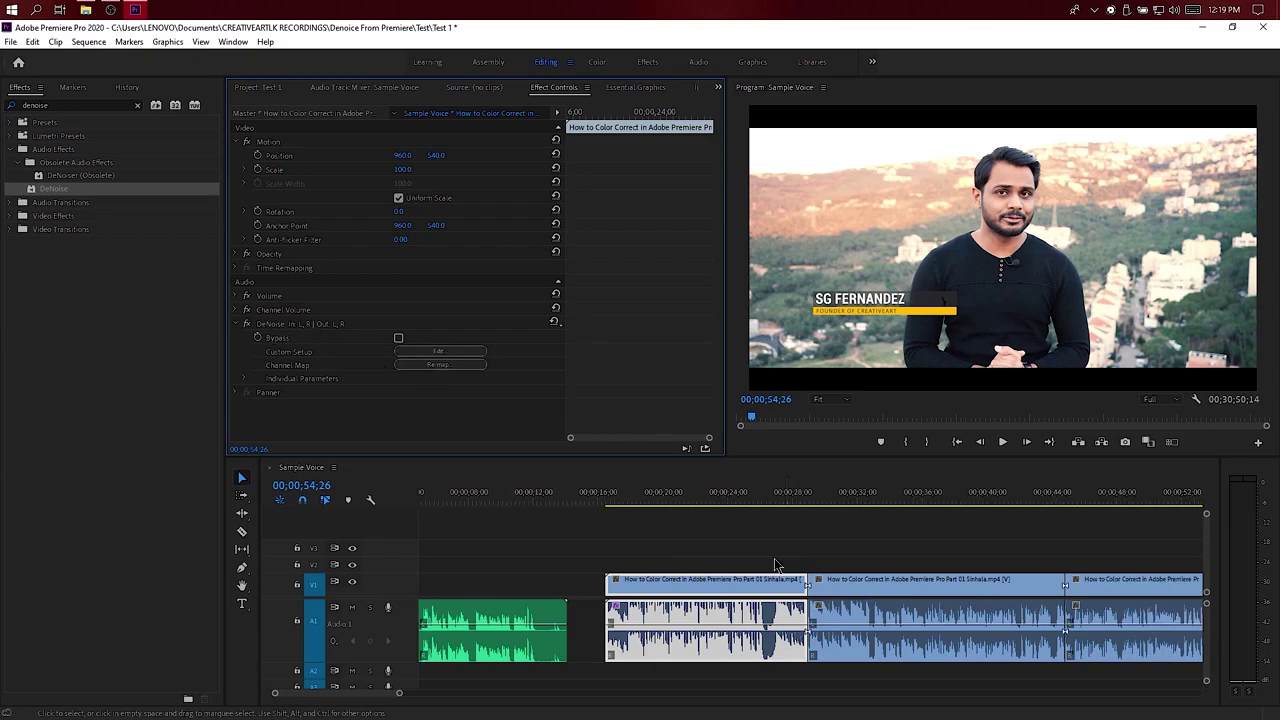
left_click(873, 660)
left_click(503, 391)
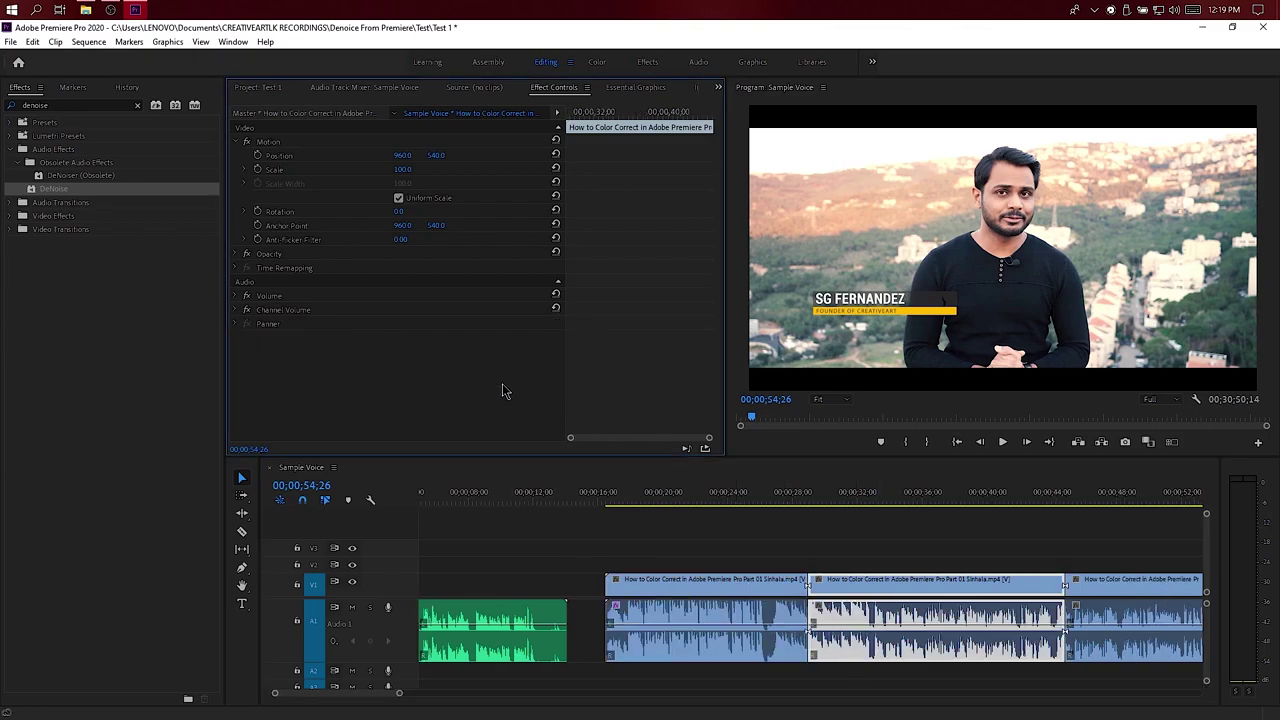
key("ctrl+v")
Check the first and second video clips for DeNoise, with the playhead at 00;00;28;03
scroll(950, 600, "down", 2)
scroll(950, 600, "down", 1)
left_click(1028, 652)
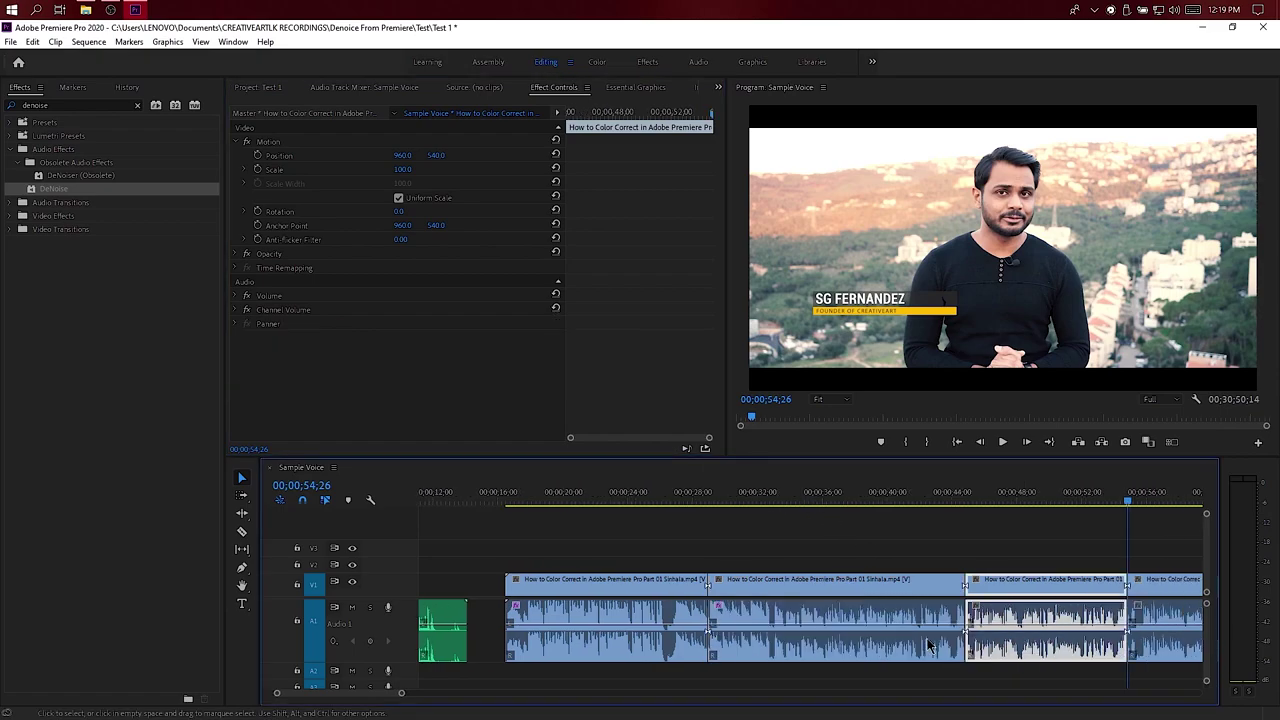
scroll(675, 607, "up", 3)
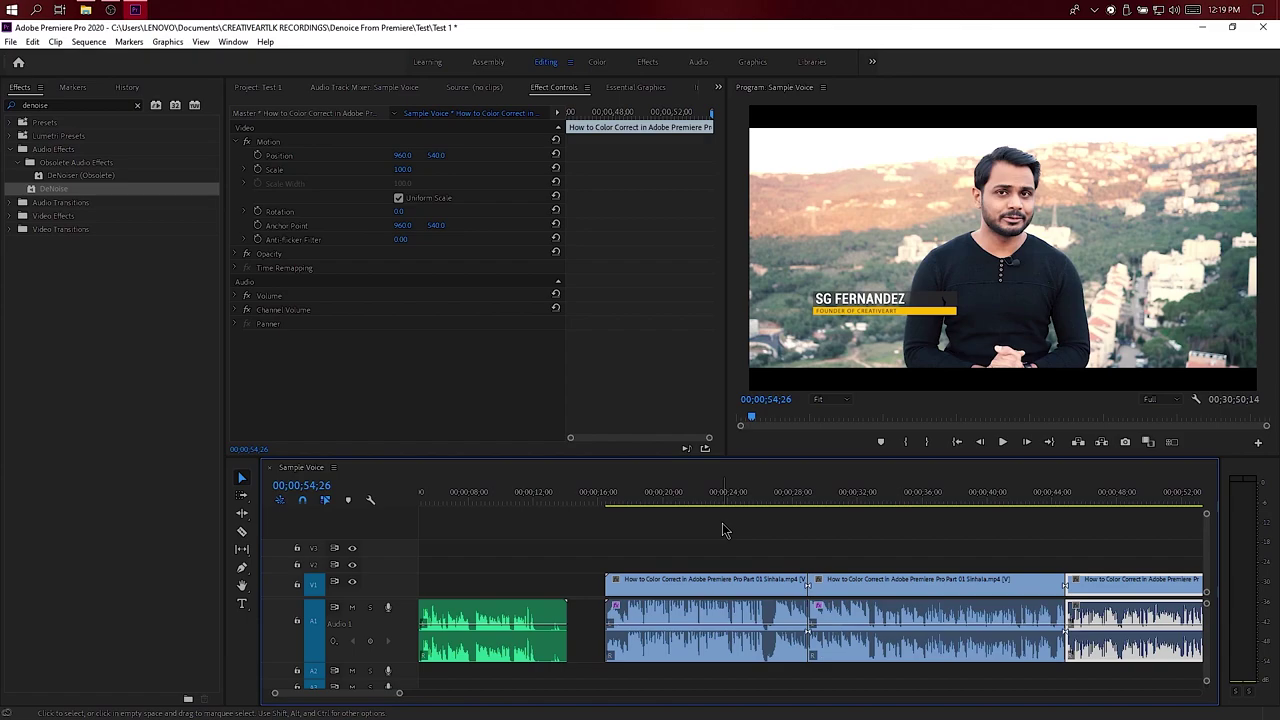
left_click(758, 590)
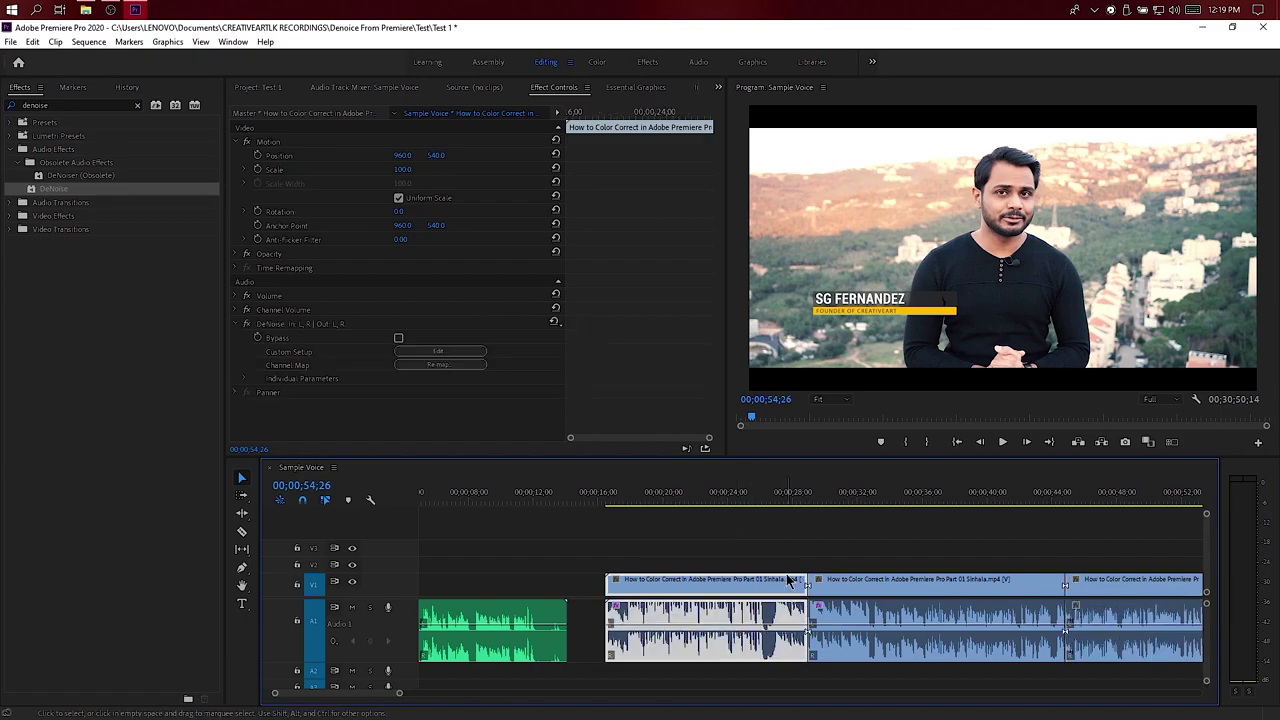
left_click(794, 495)
left_click(851, 613)
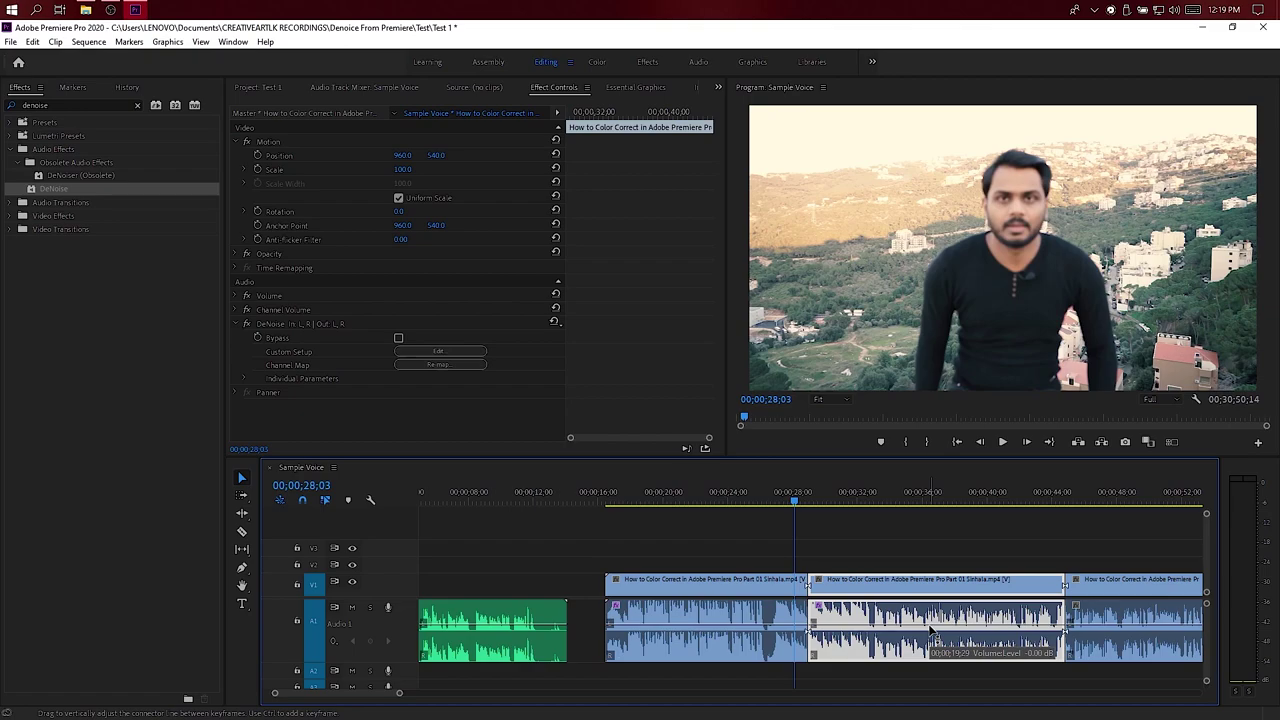
Save the project and zoom the timeline out to reveal the later clips
key("ctrl+s")
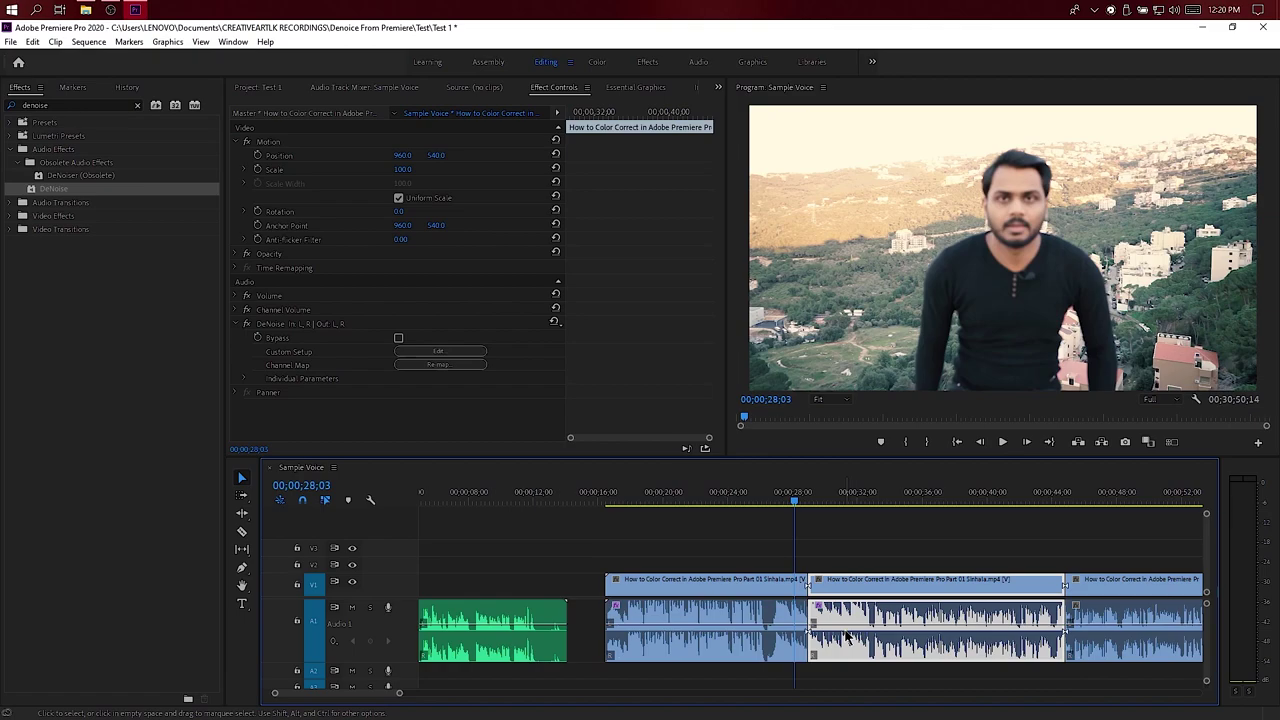
key("minus")
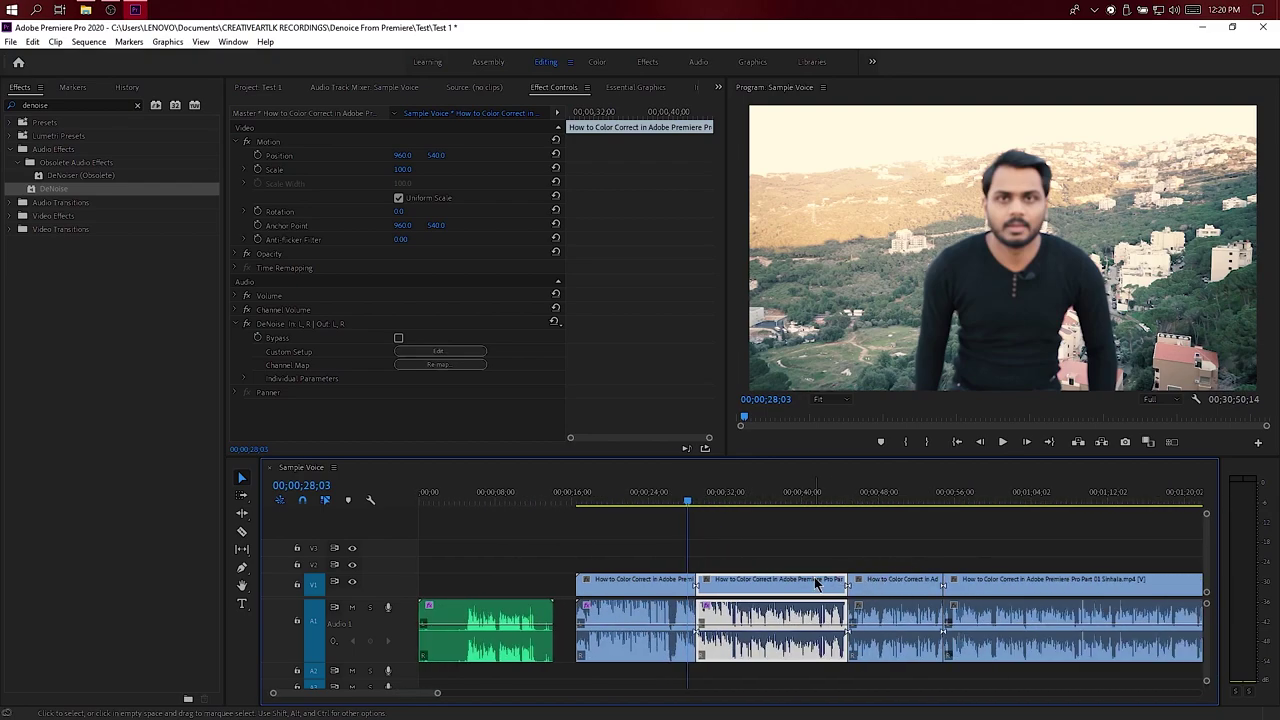
Inspect the Sample Voice and middle video clips' effects, then fit the whole sequence on the timeline
left_click(540, 638)
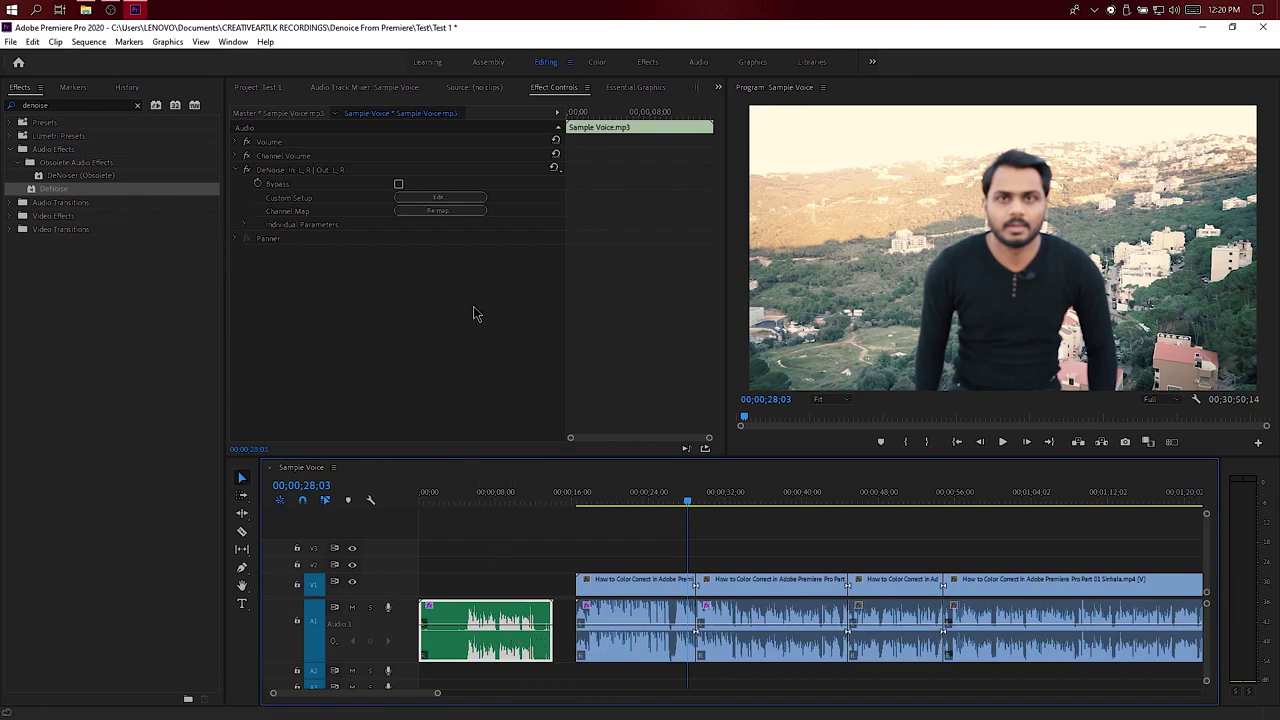
left_click(770, 647)
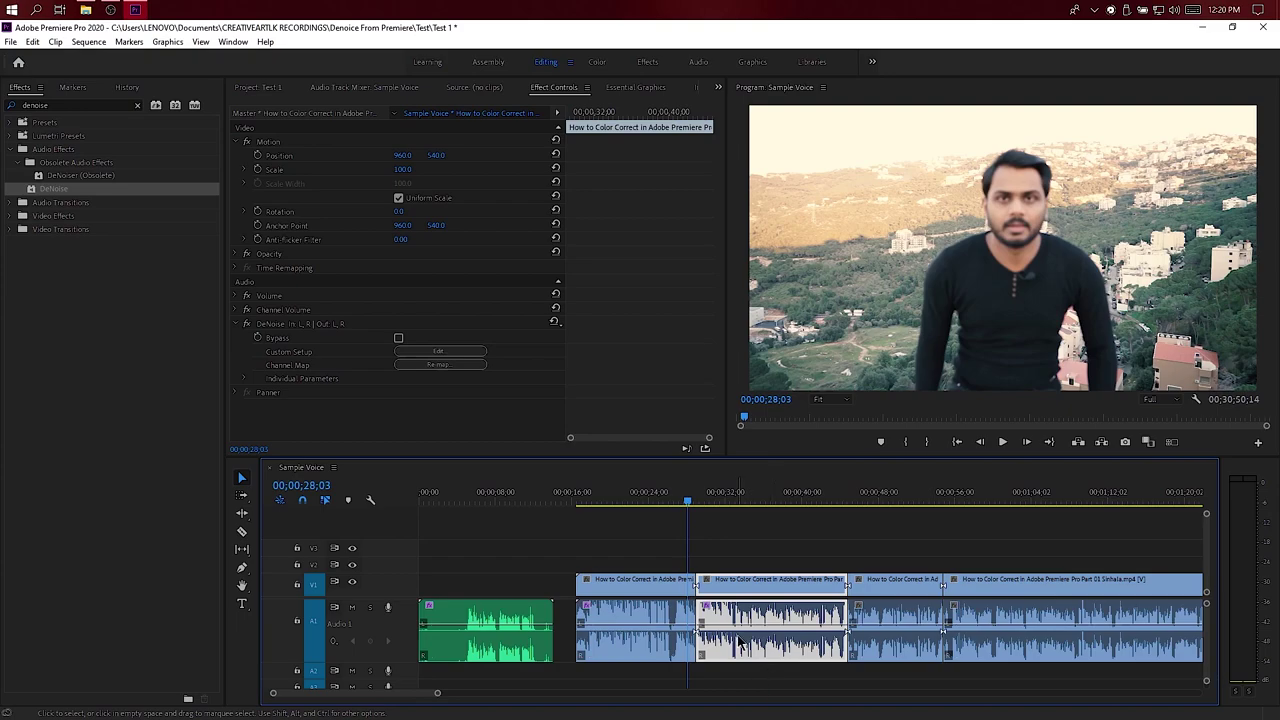
left_click(492, 655)
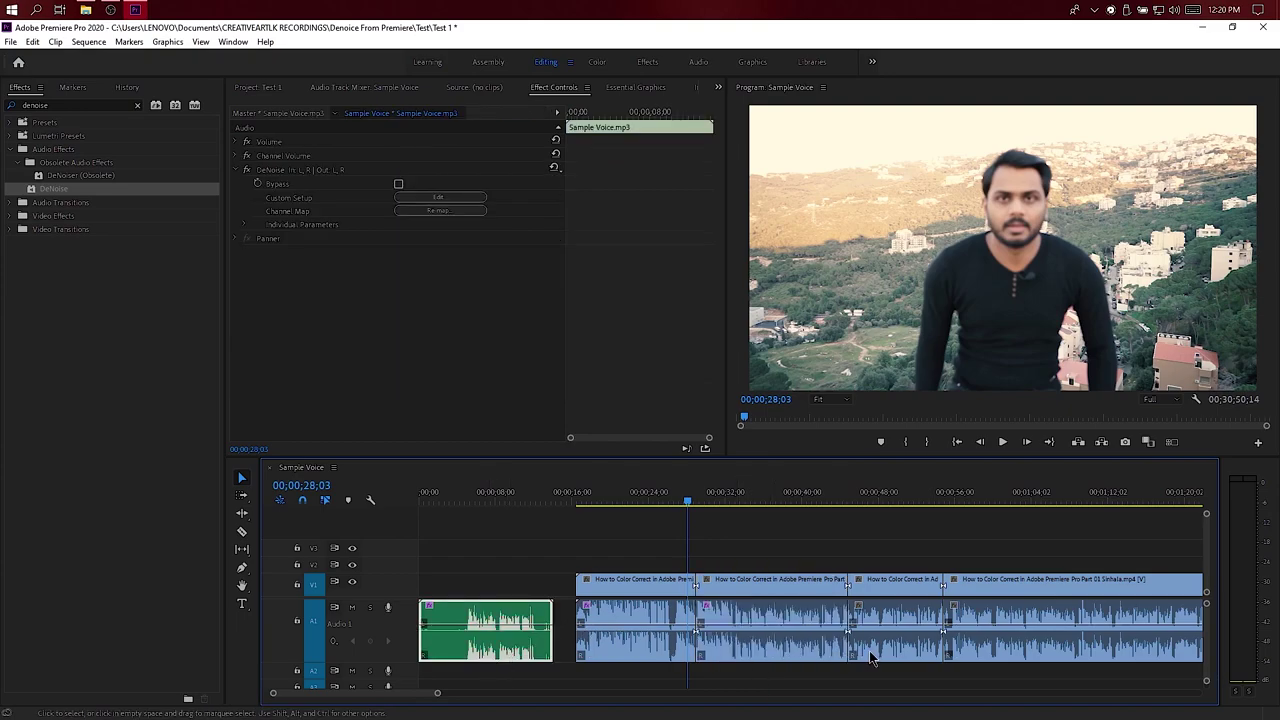
key("minus")
key("minus")
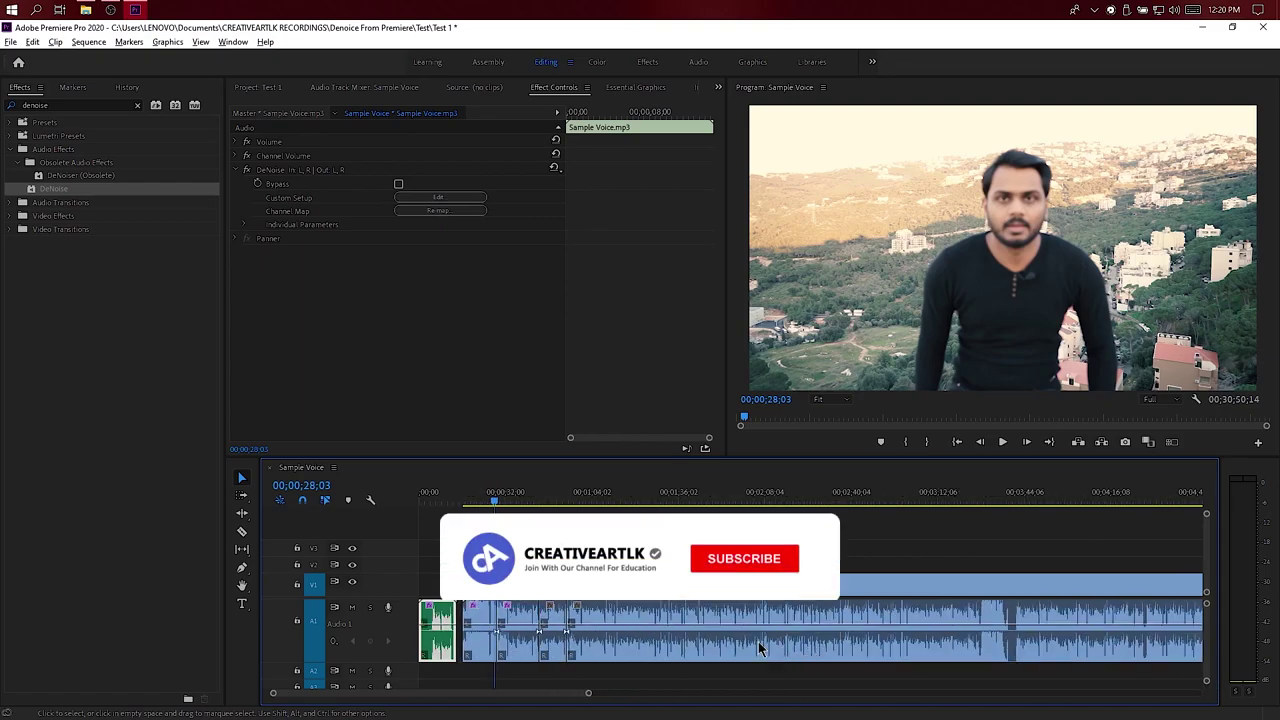
key("minus")
key("minus")
key("minus")
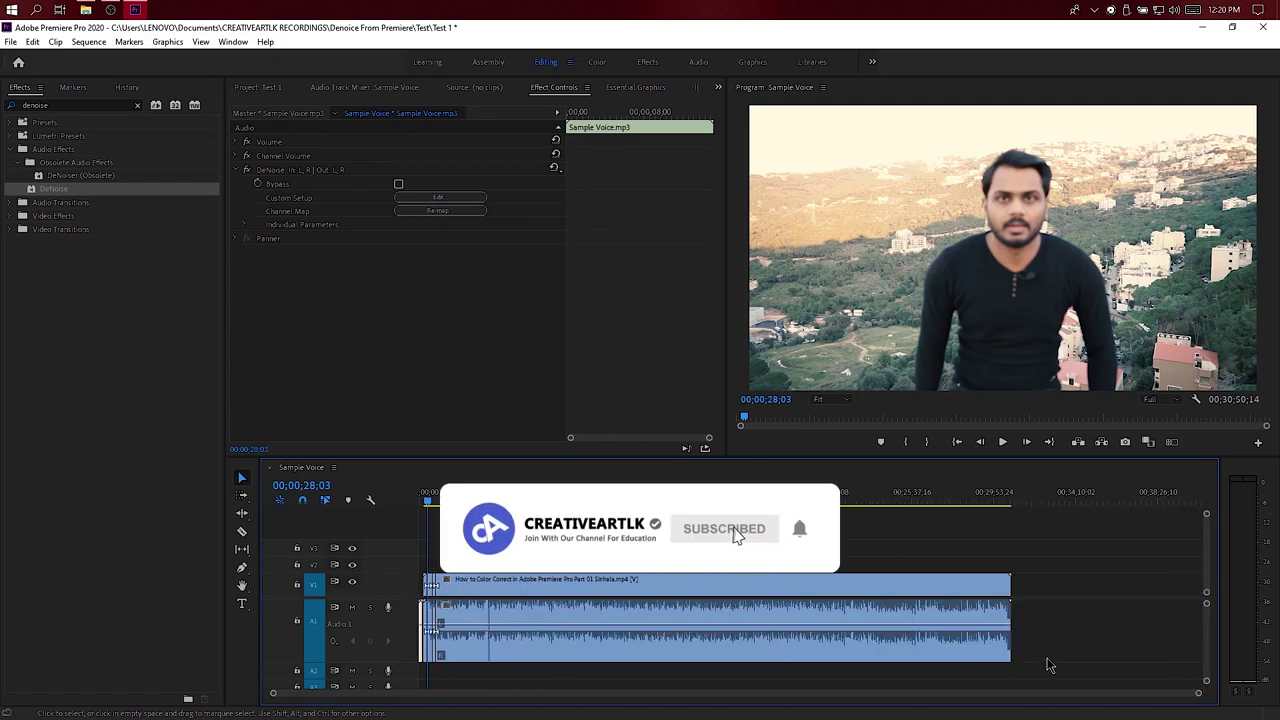
Inspect the long audio and video clips' effects, then bring up the Test 1 project bin
left_click(758, 641)
left_click(562, 648)
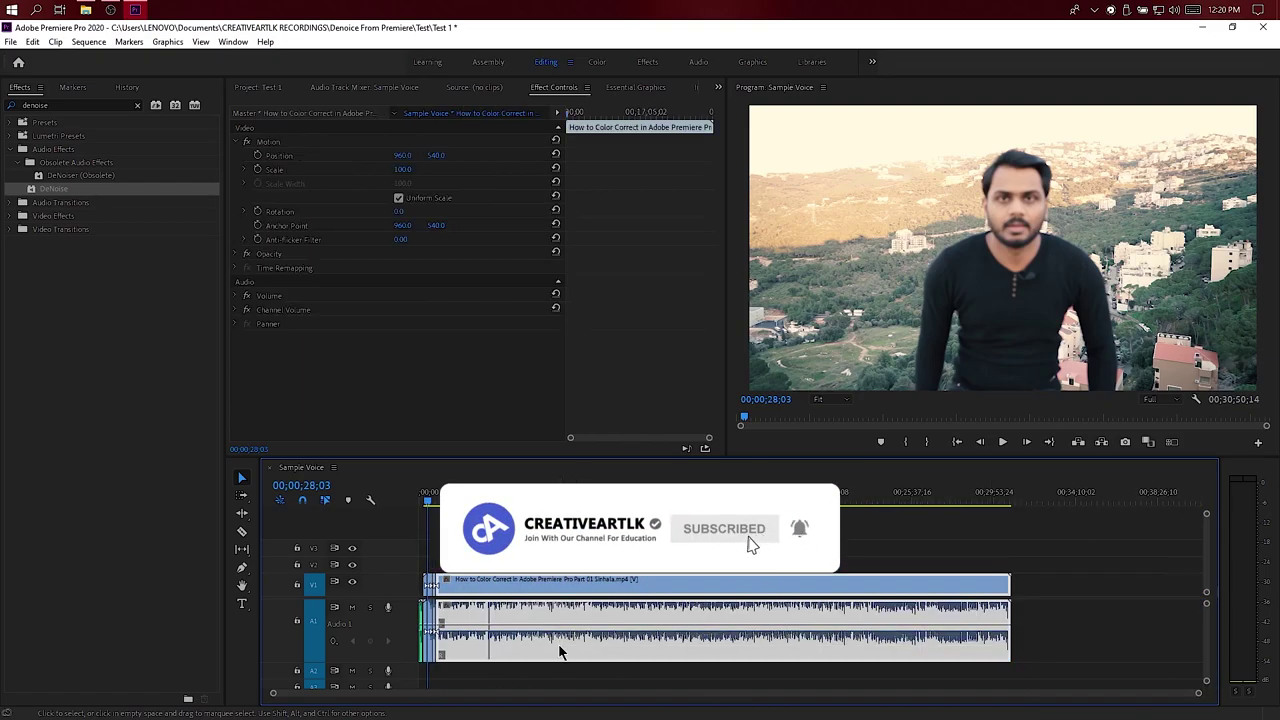
scroll(490, 648, "up", 2)
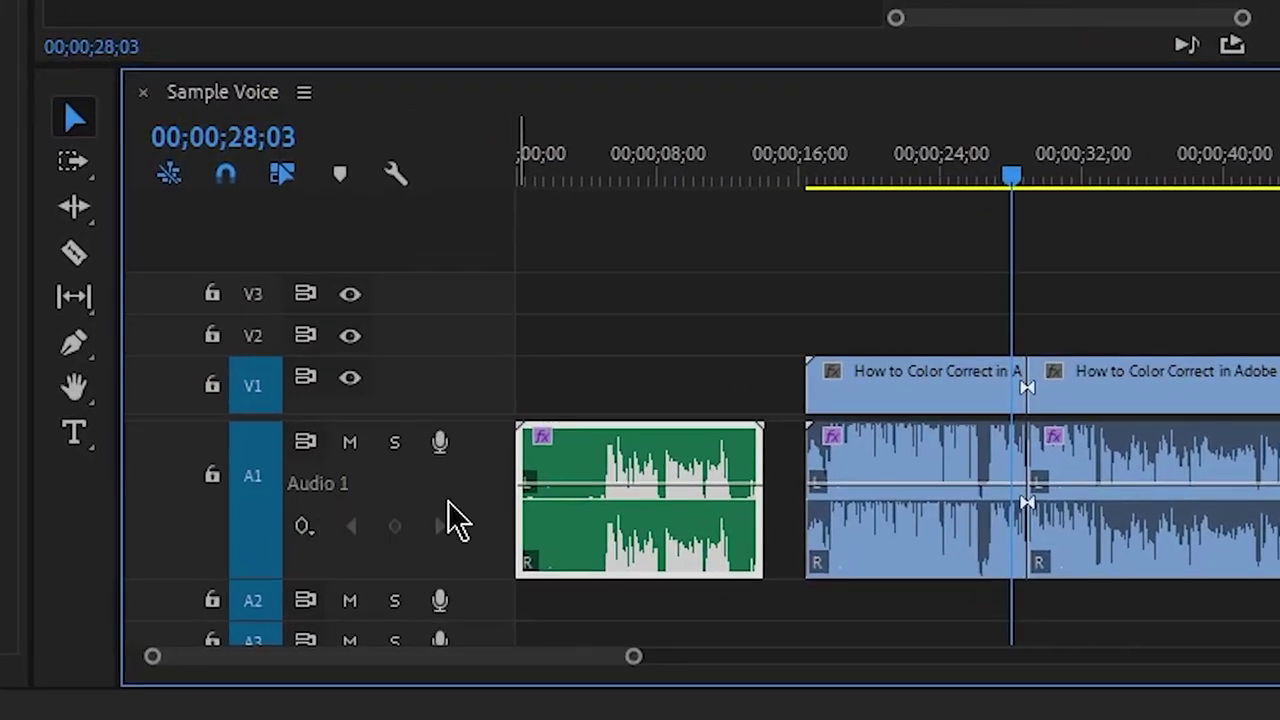
mouse_move(627, 553)
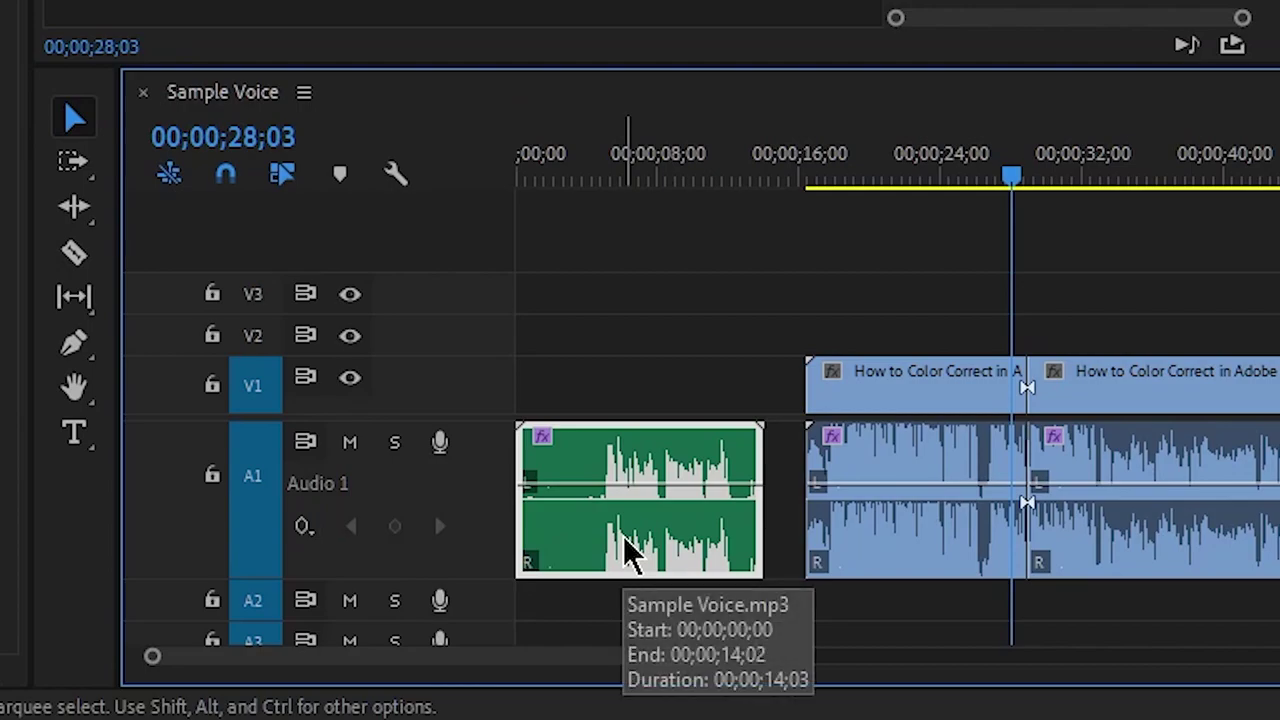
left_click(1143, 573)
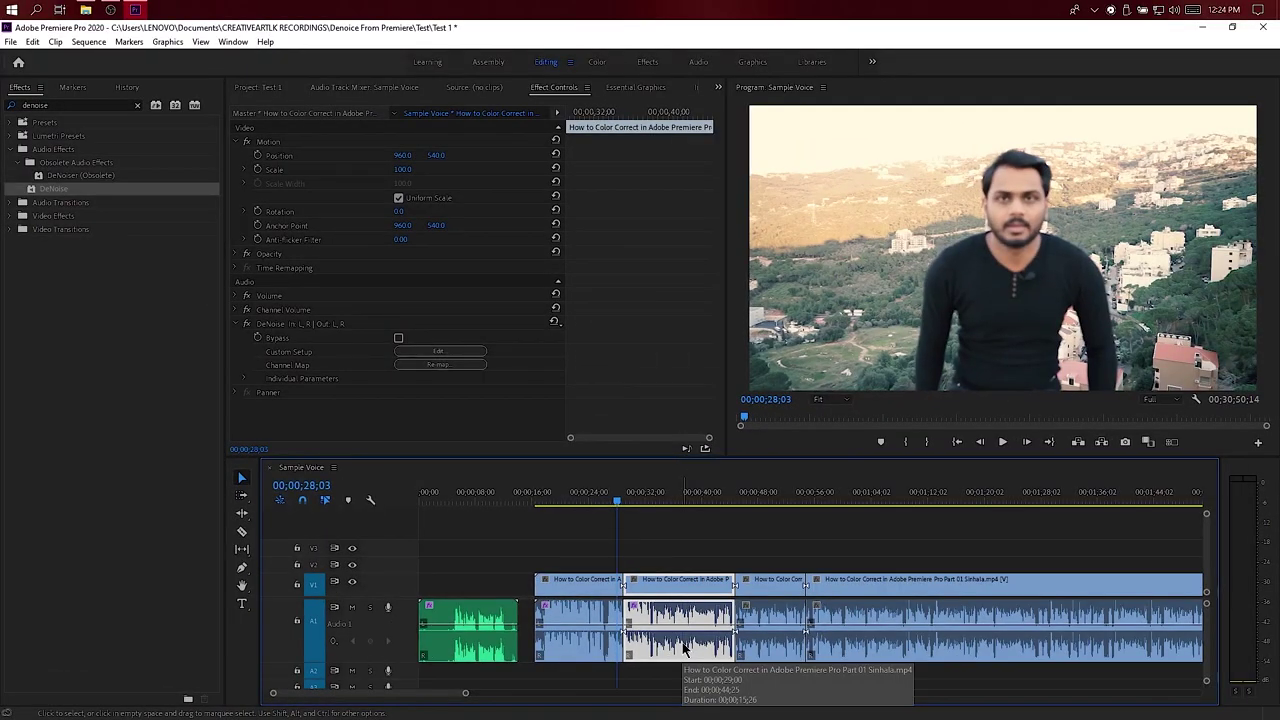
key("shift+1")
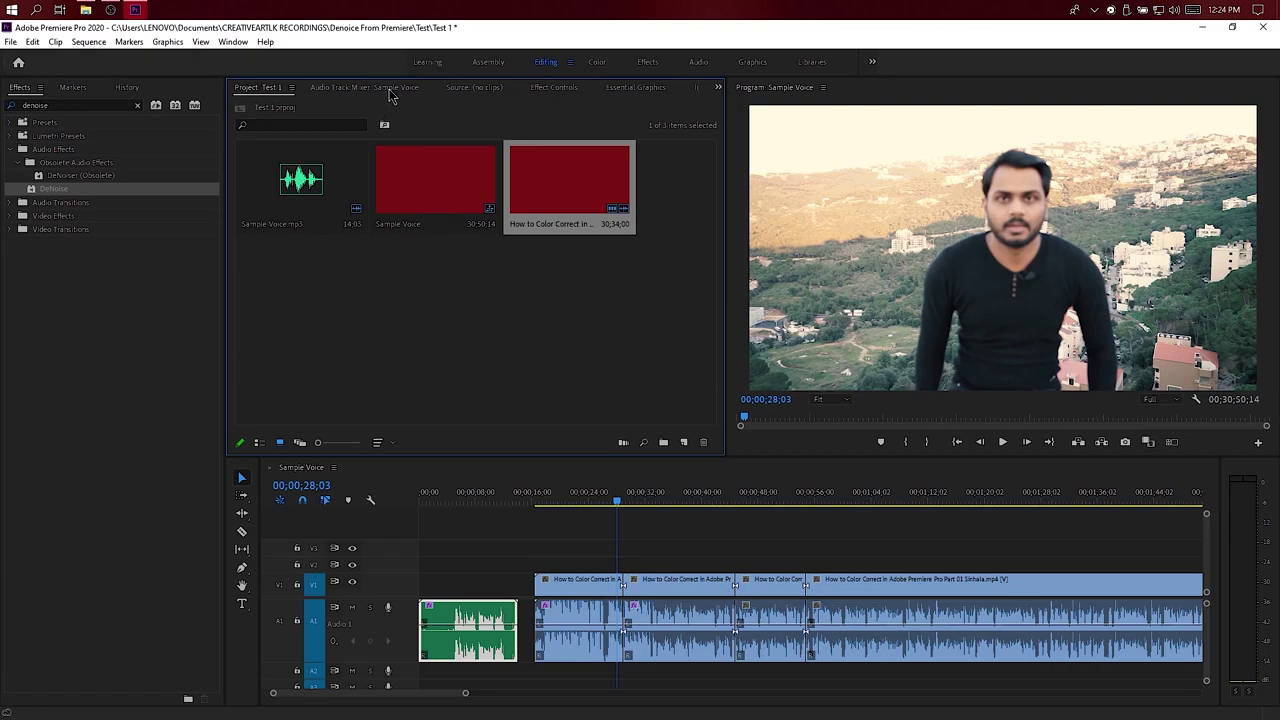
Open the Audio Track Mixer for the Sample Voice sequence
left_click(389, 88)
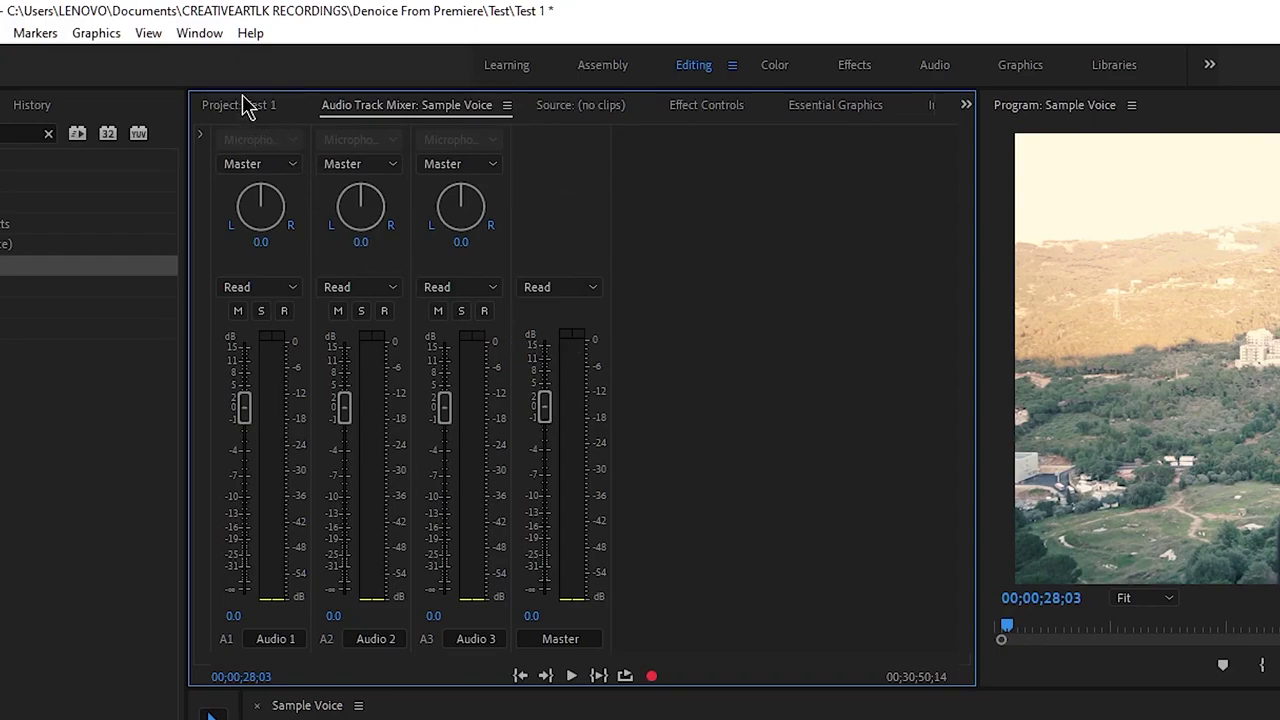
left_click(201, 36)
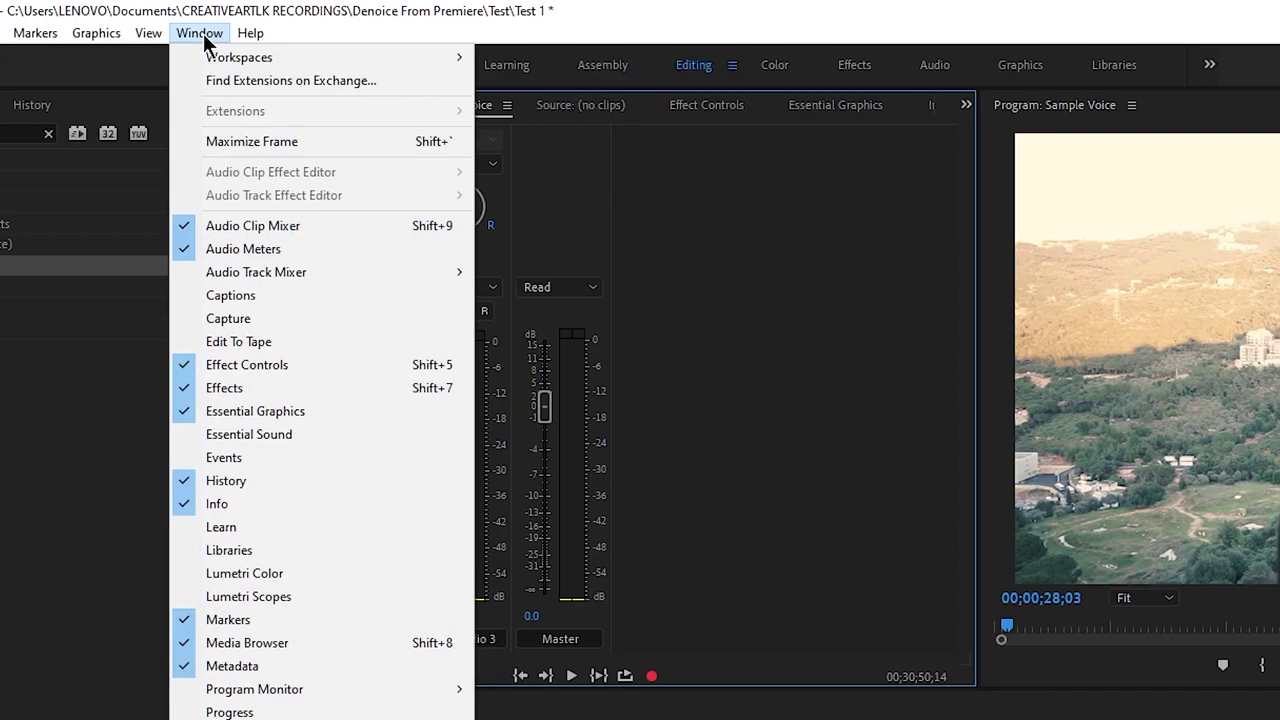
mouse_move(282, 280)
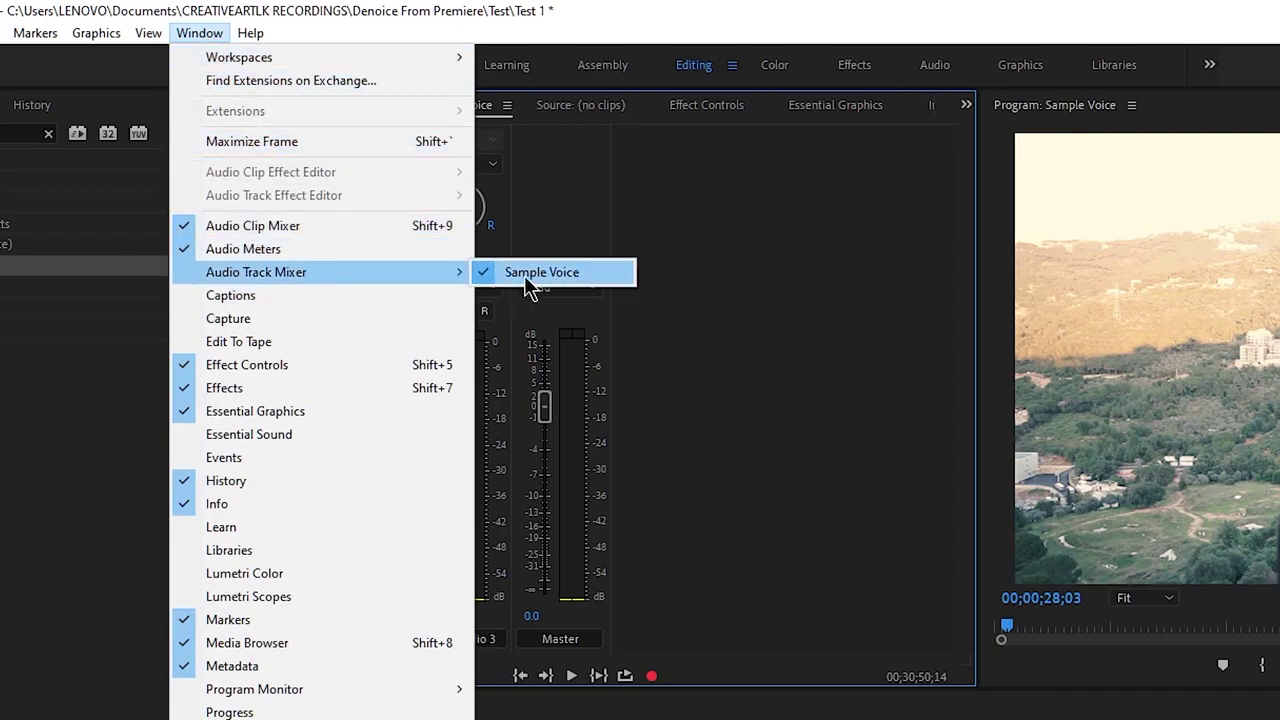
left_click(555, 287)
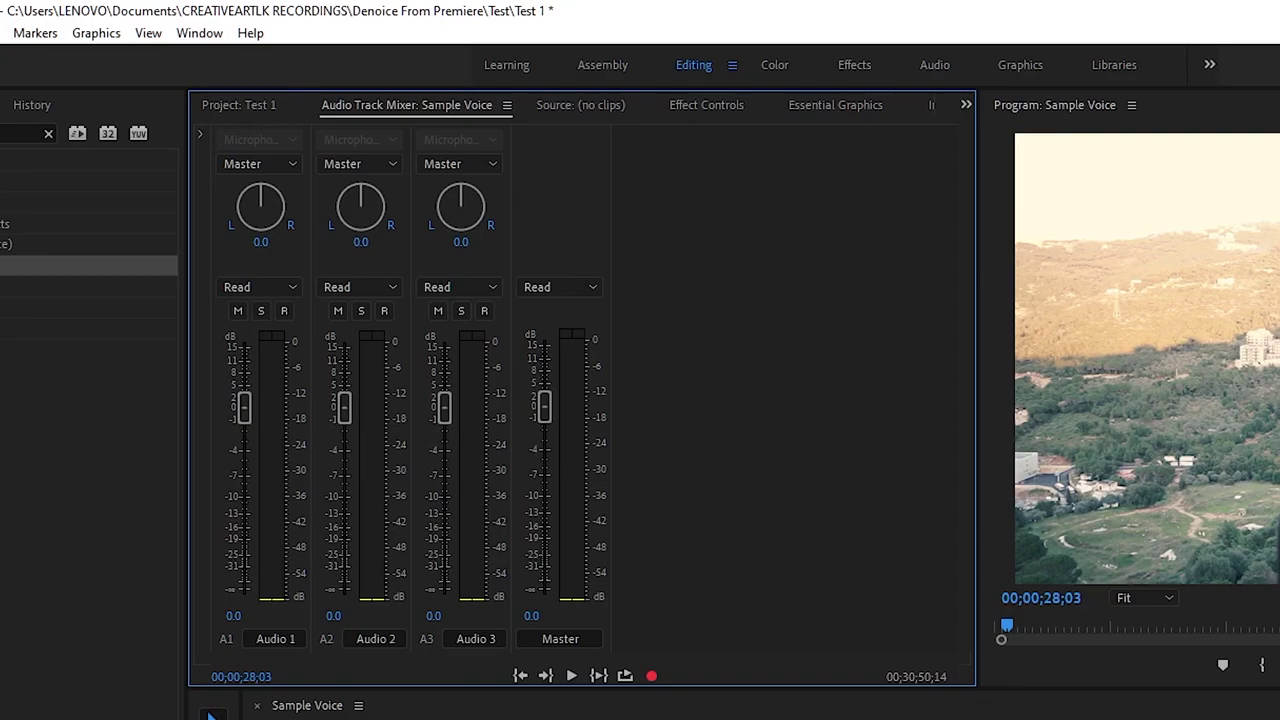
Play the sequence, skip ahead to about 48 seconds, and stop at 00;00;51;11
key("space")
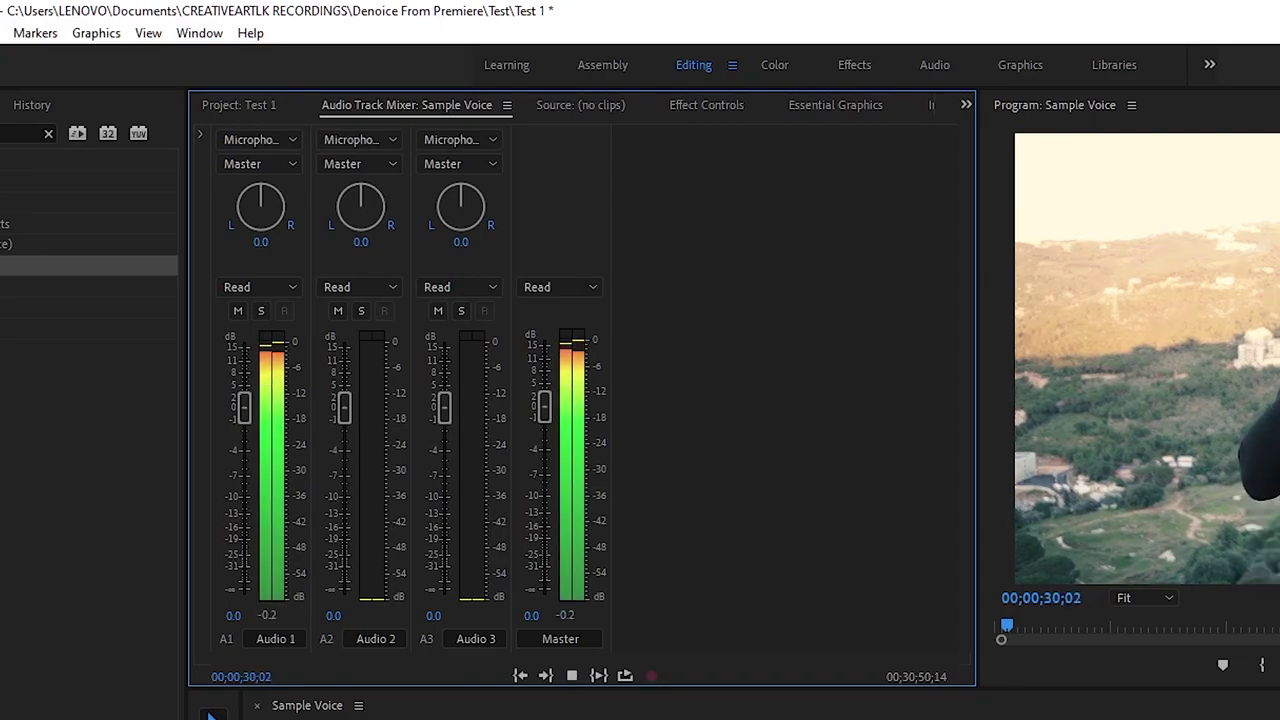
left_click(210, 715)
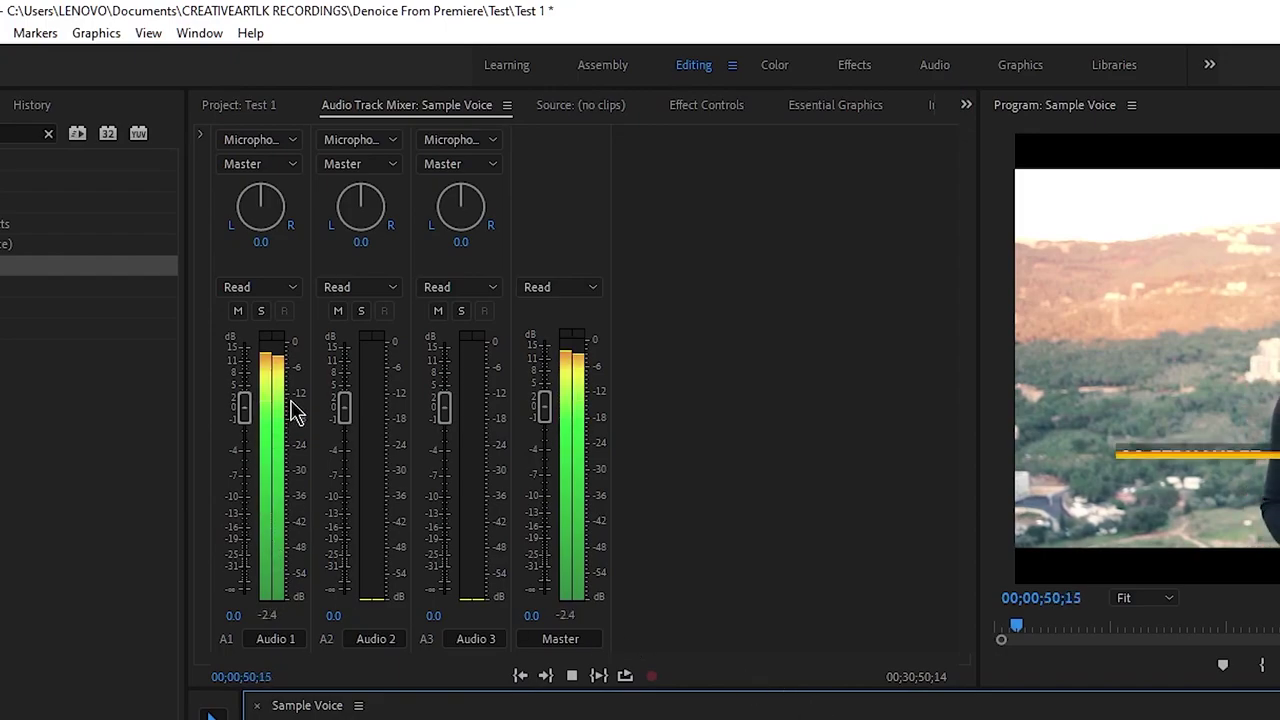
key("space")
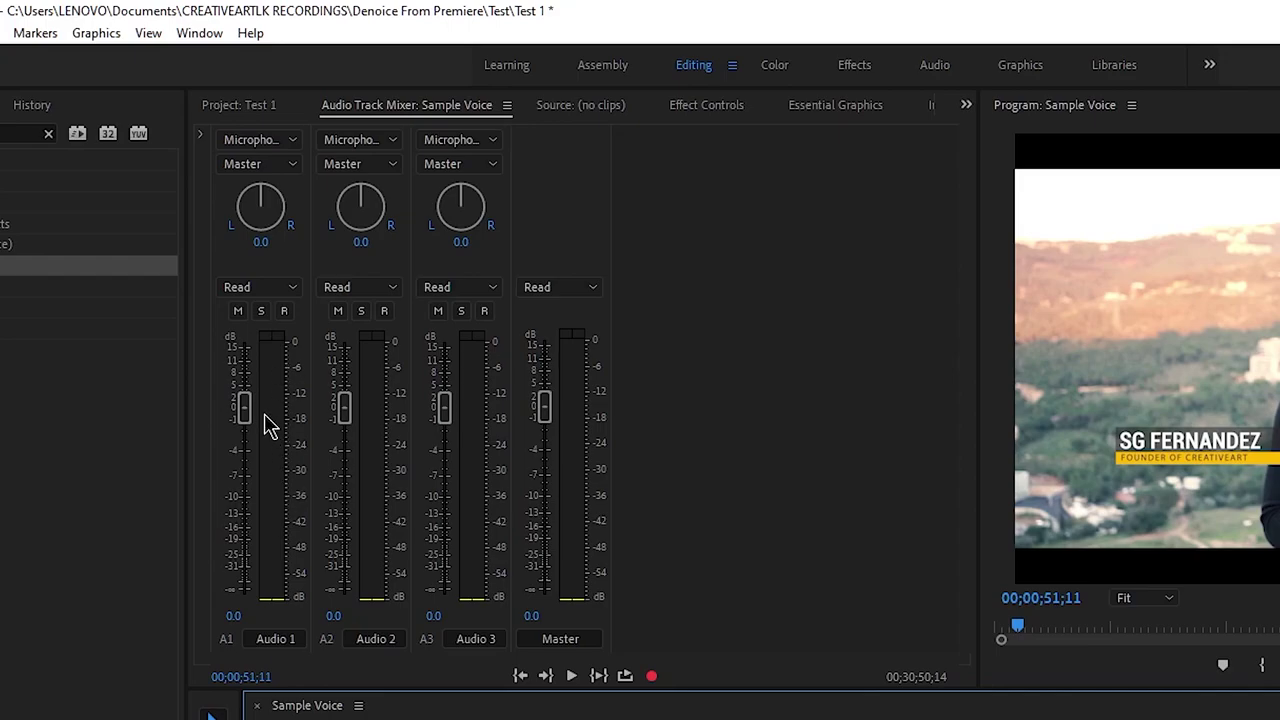
Insert Noise Reduction/Restoration > DeNoise into Audio 1's first mixer effect slot, Amount 40%
left_click(203, 140)
scroll(260, 400, "down", 1)
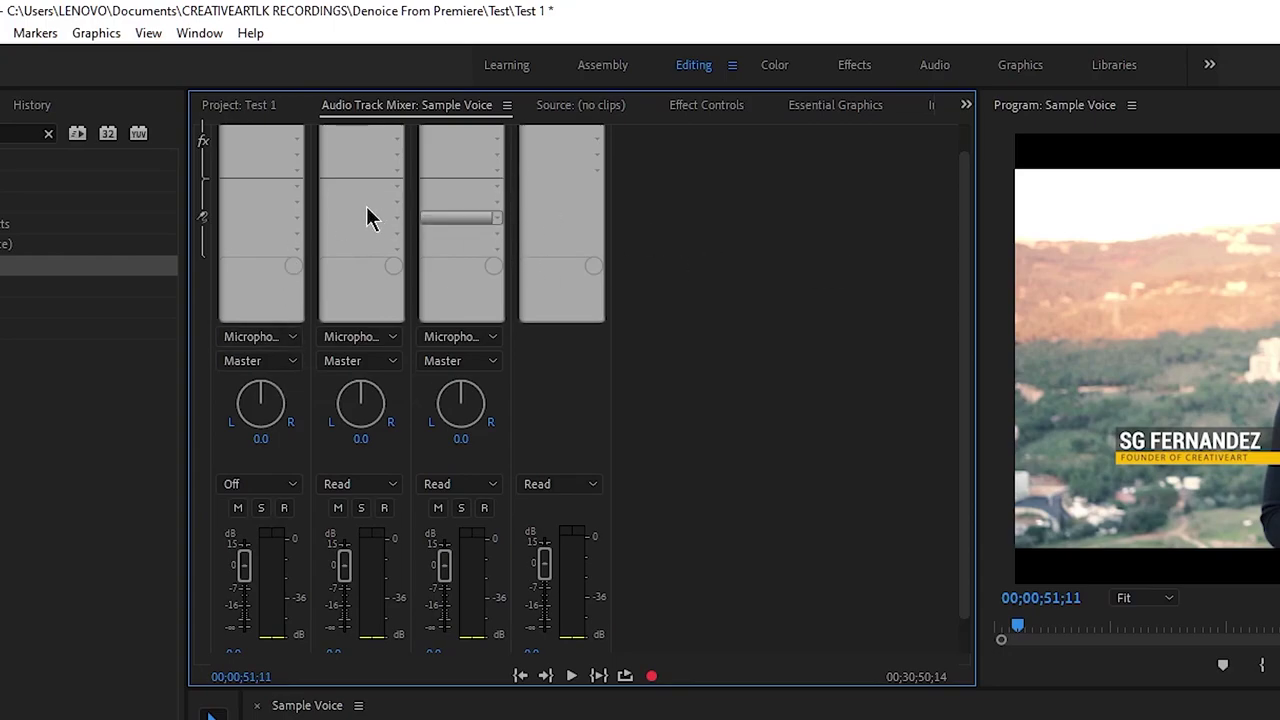
scroll(263, 148, "up", 1)
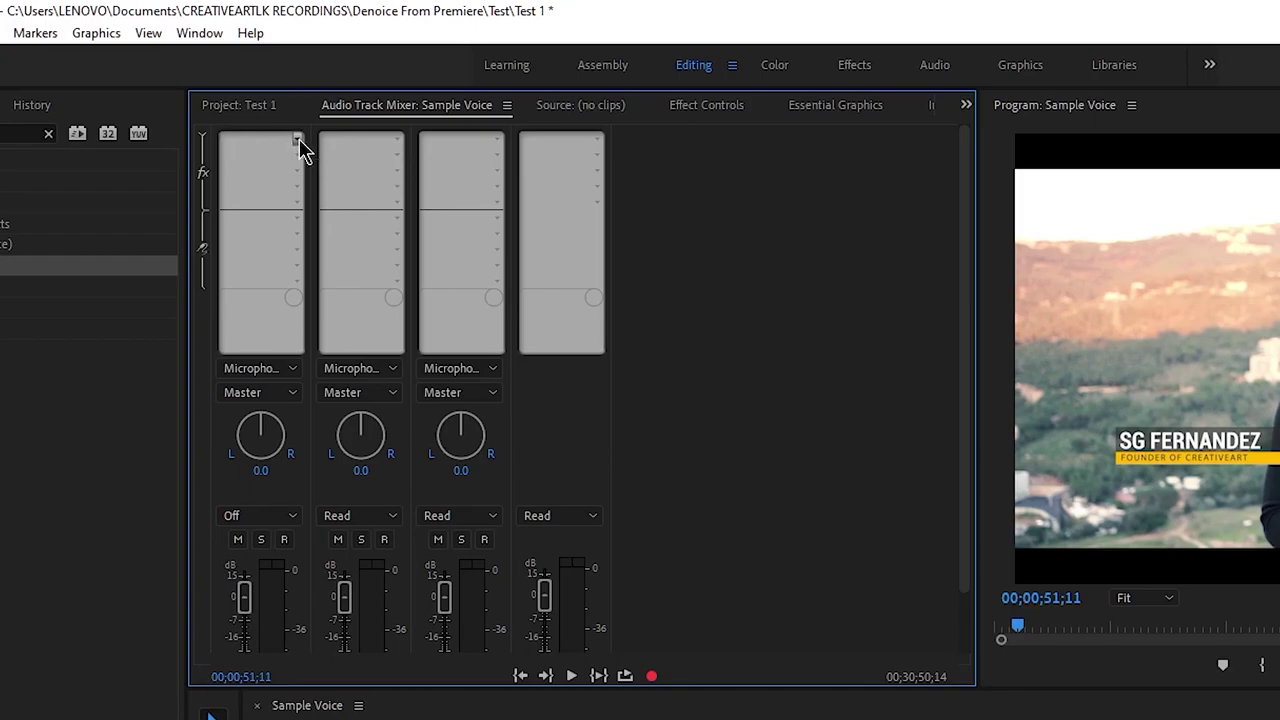
left_click(299, 139)
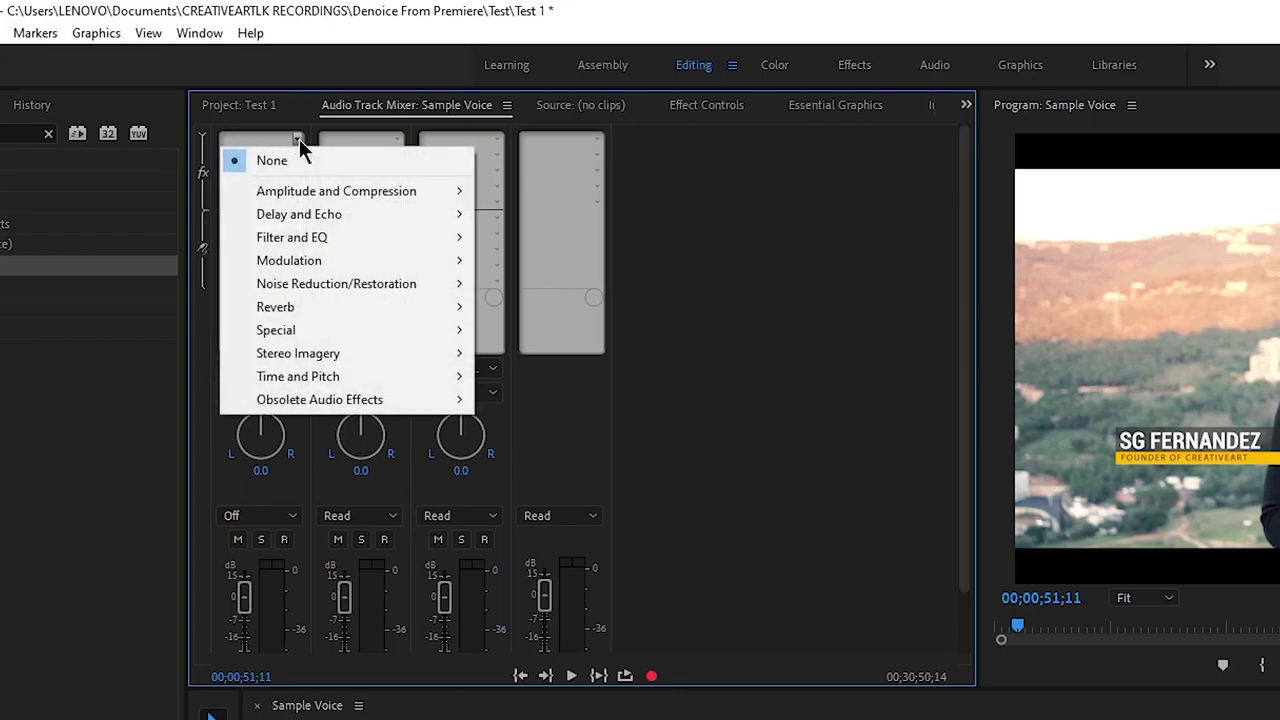
mouse_move(328, 260)
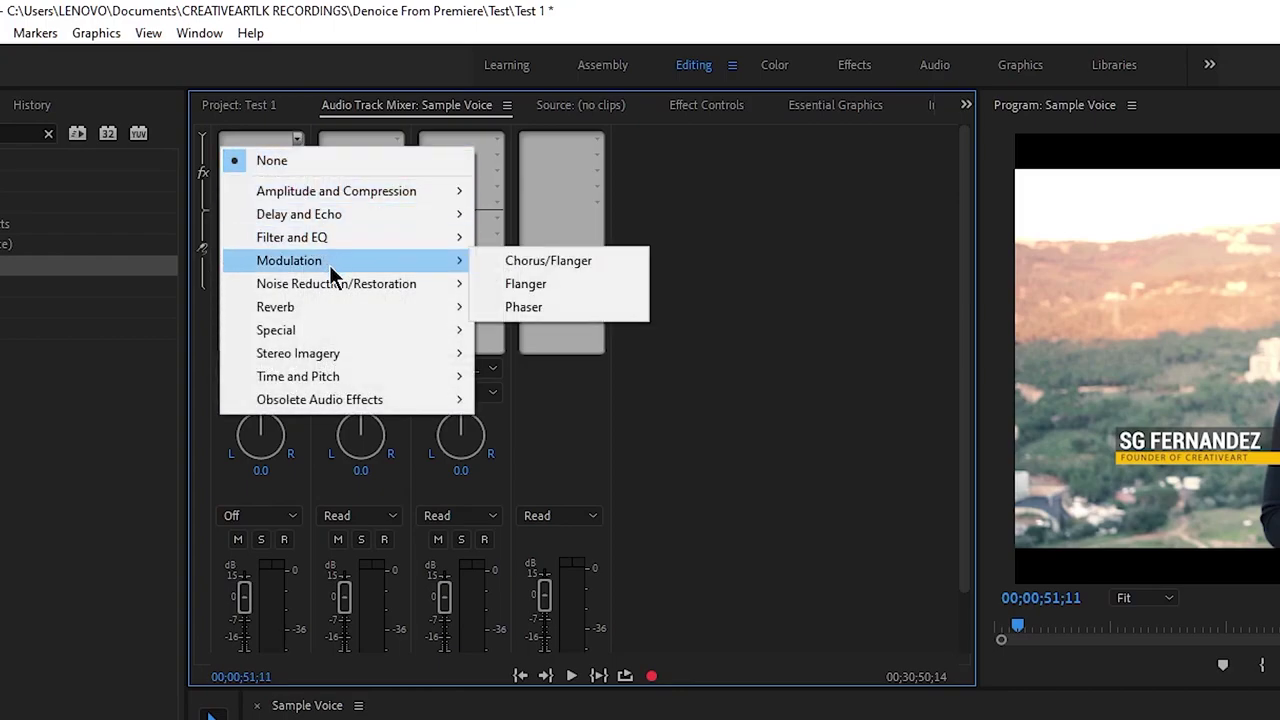
mouse_move(325, 283)
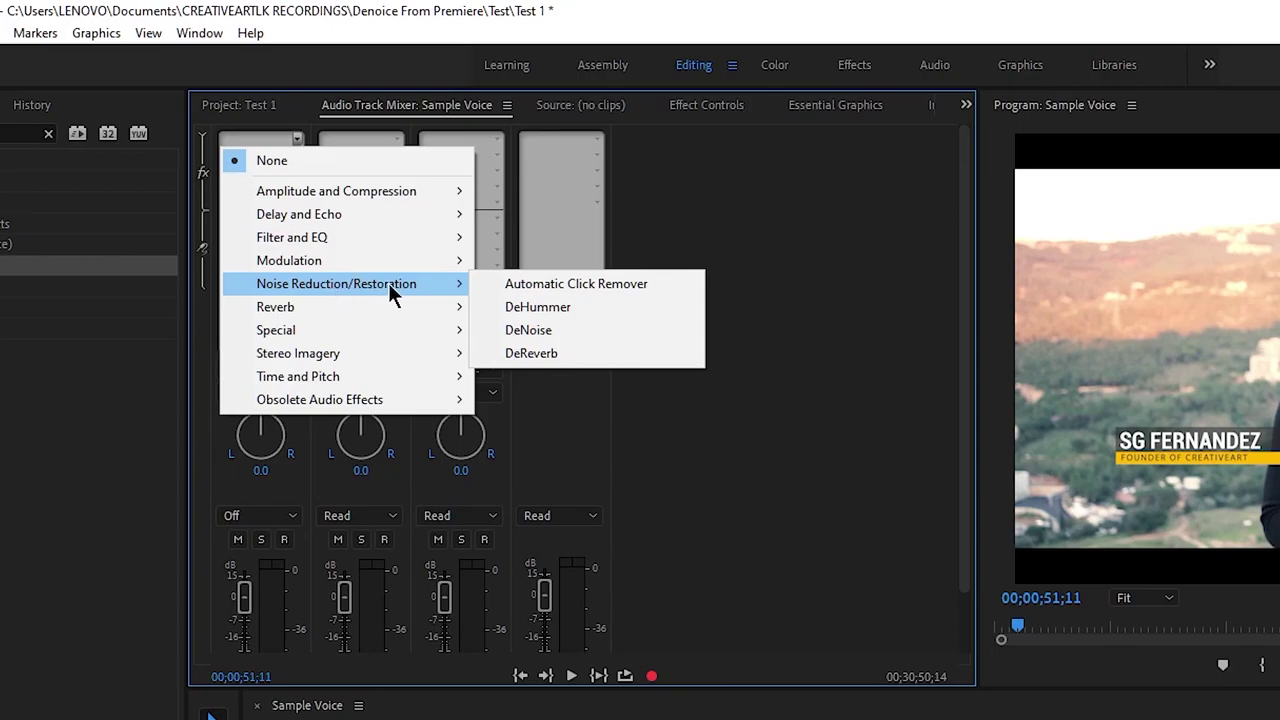
left_click(546, 329)
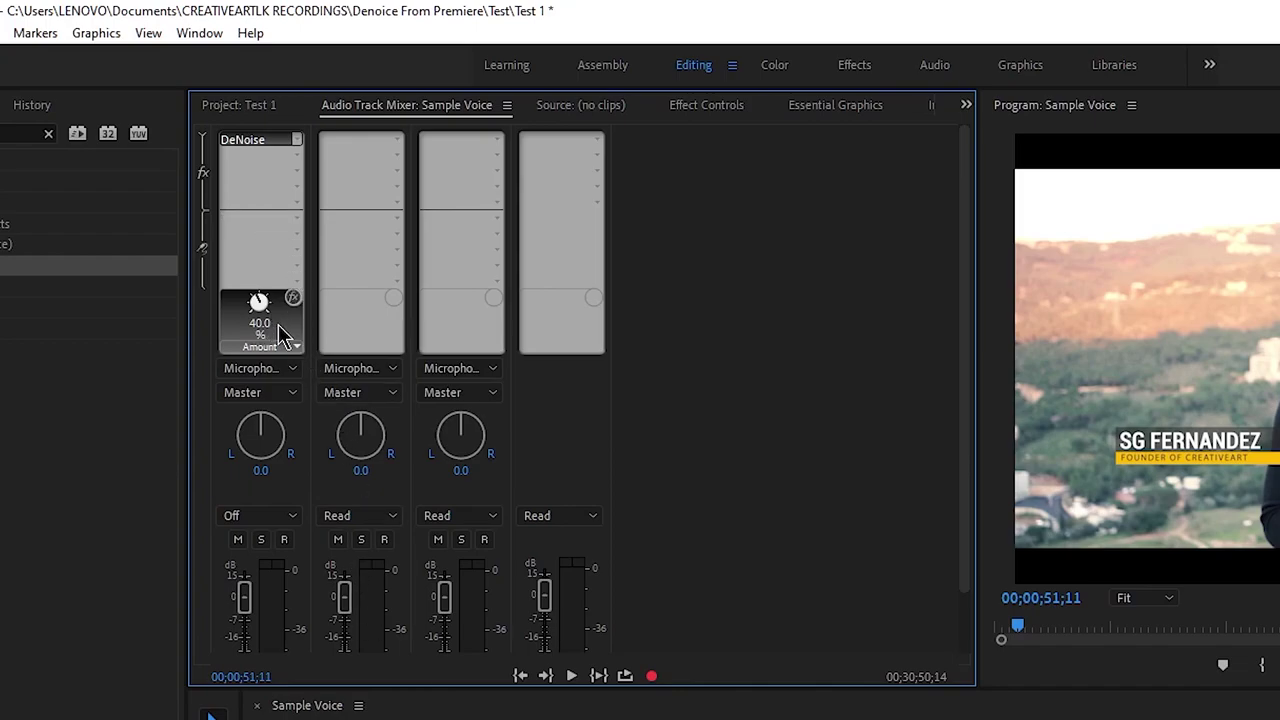
Apply the Light Noise Reduction preset to the A1 track DeNoise, lowering Amount to 20%
double_click(256, 141)
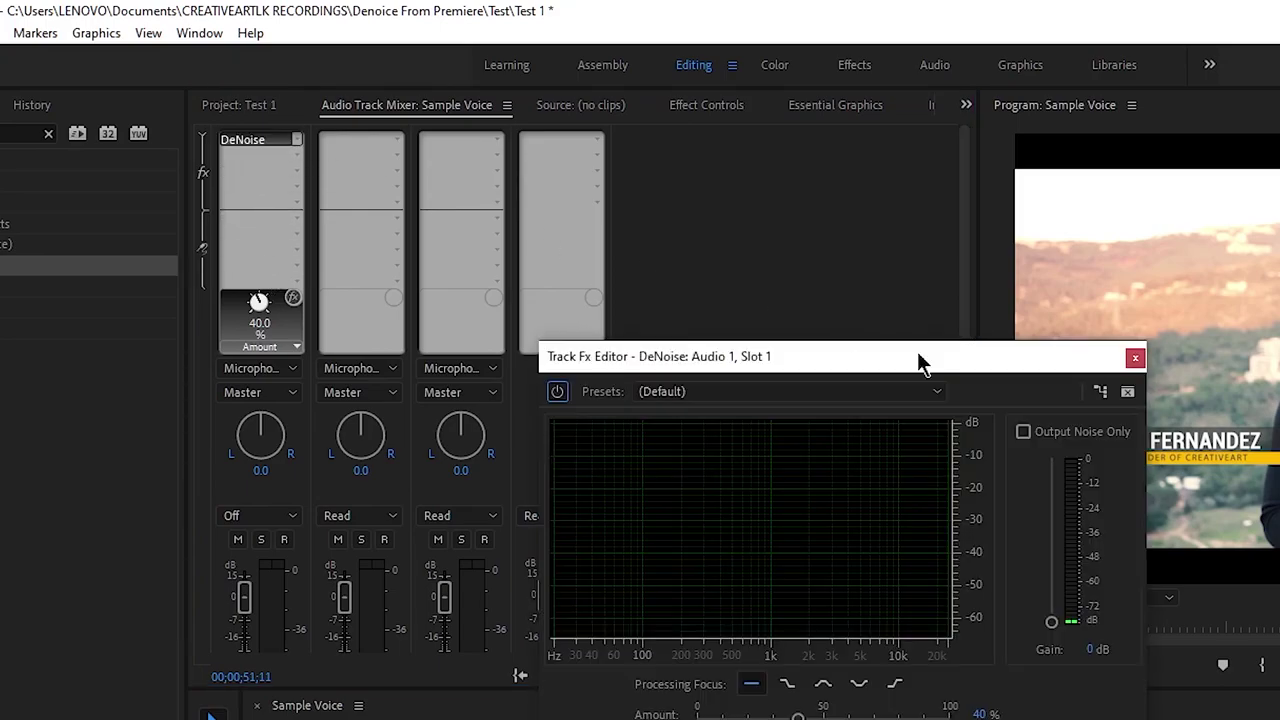
left_click(1134, 351)
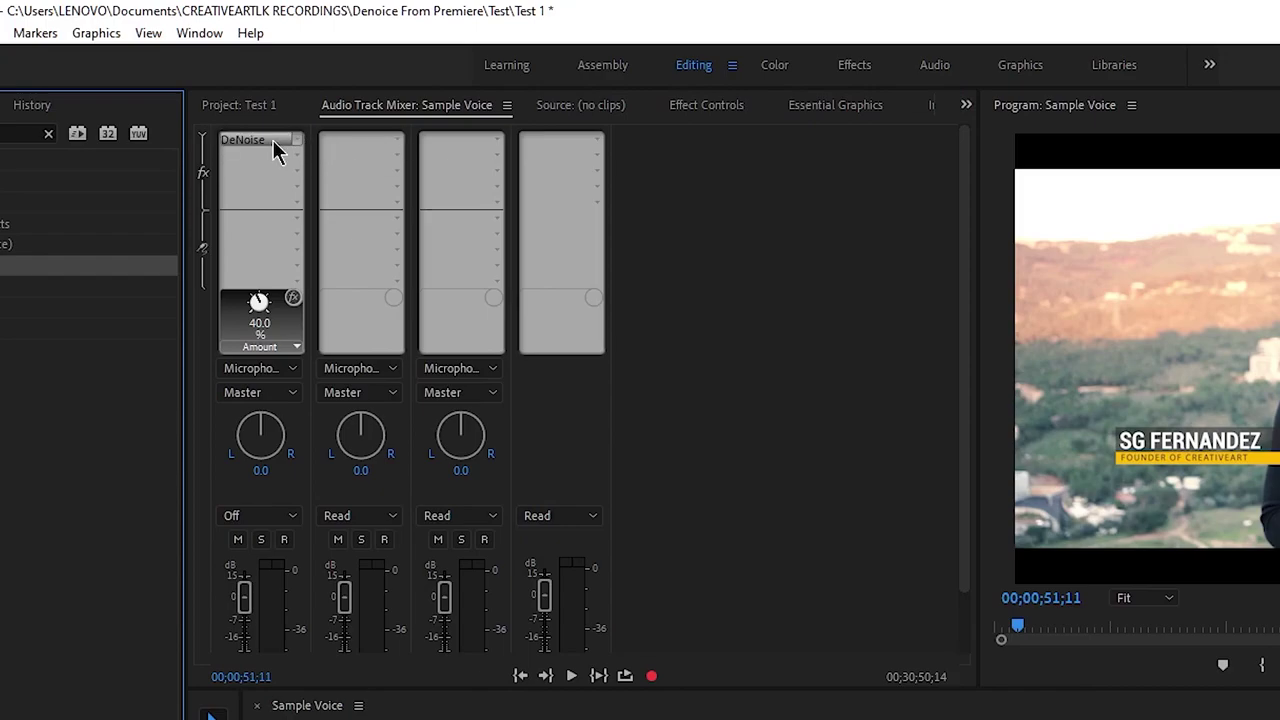
right_click(256, 138)
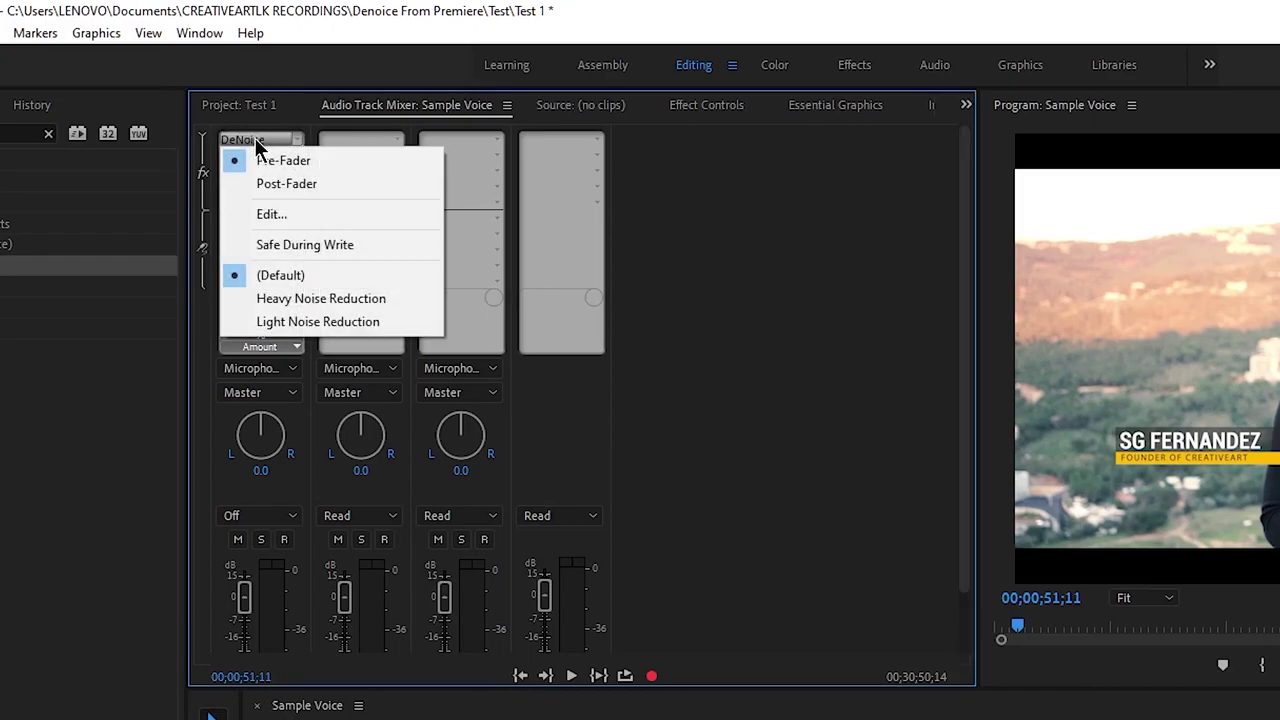
left_click(276, 216)
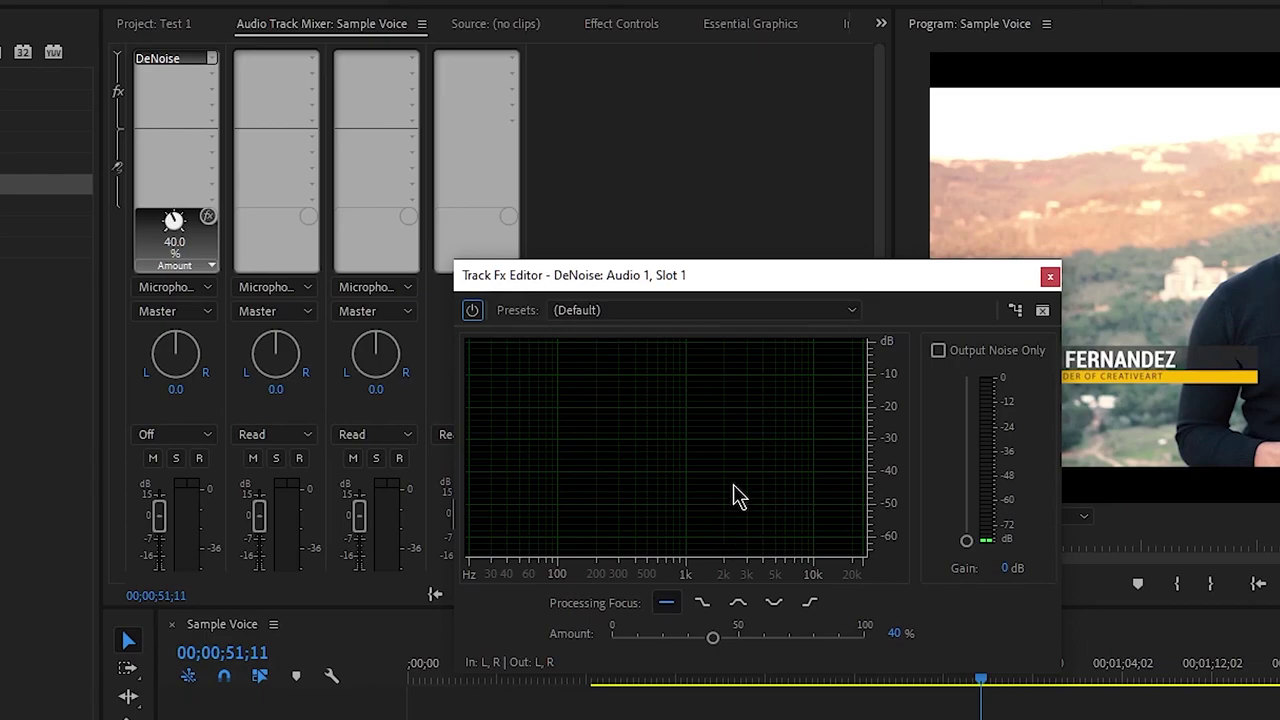
left_click(608, 313)
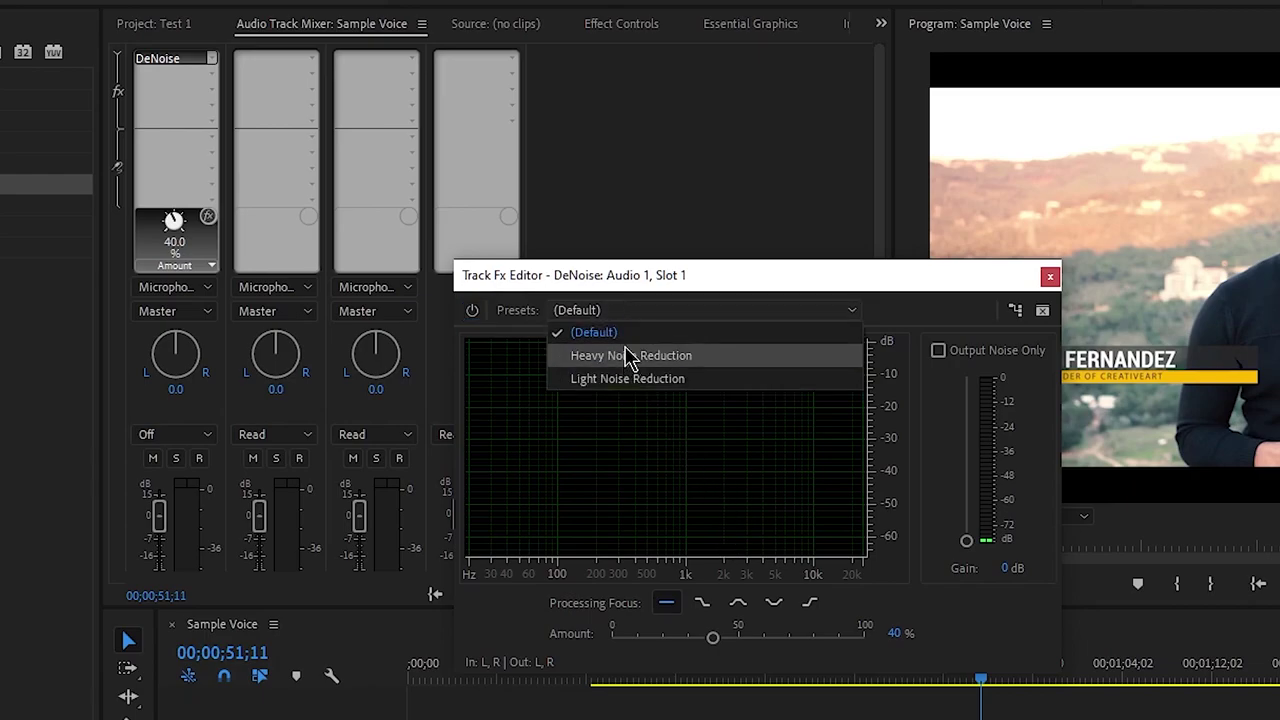
left_click(641, 333)
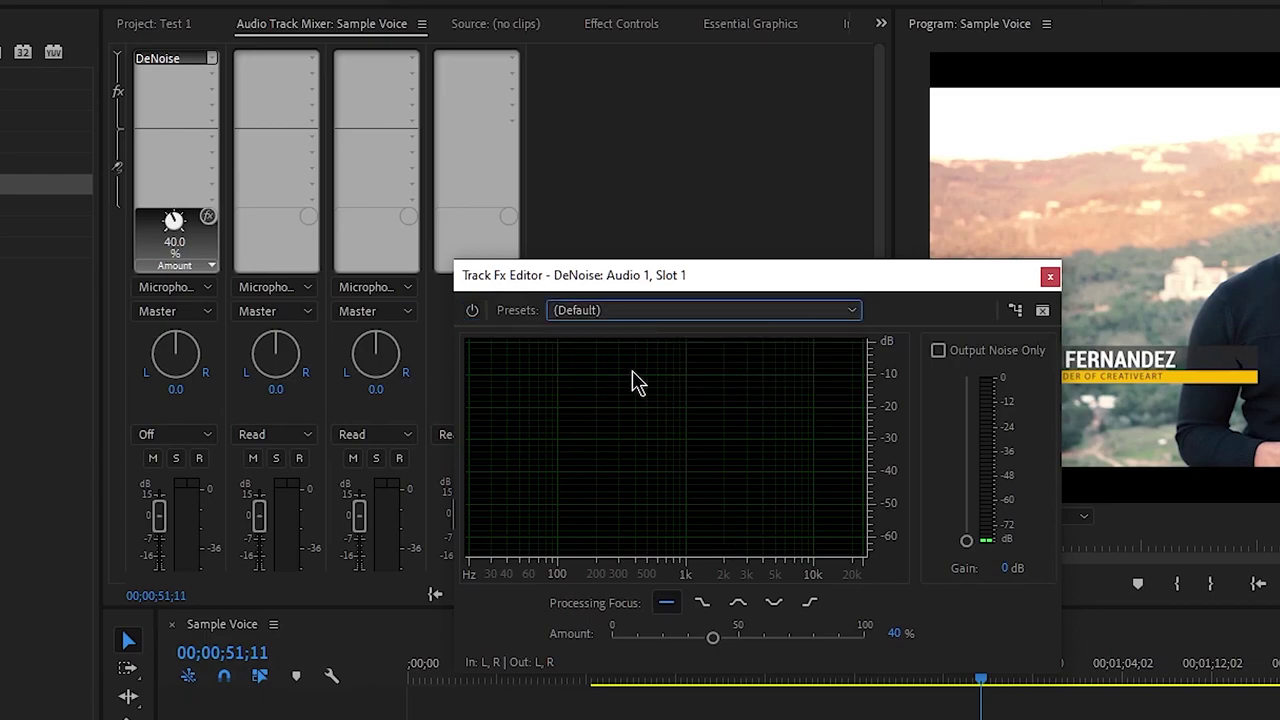
left_click(623, 313)
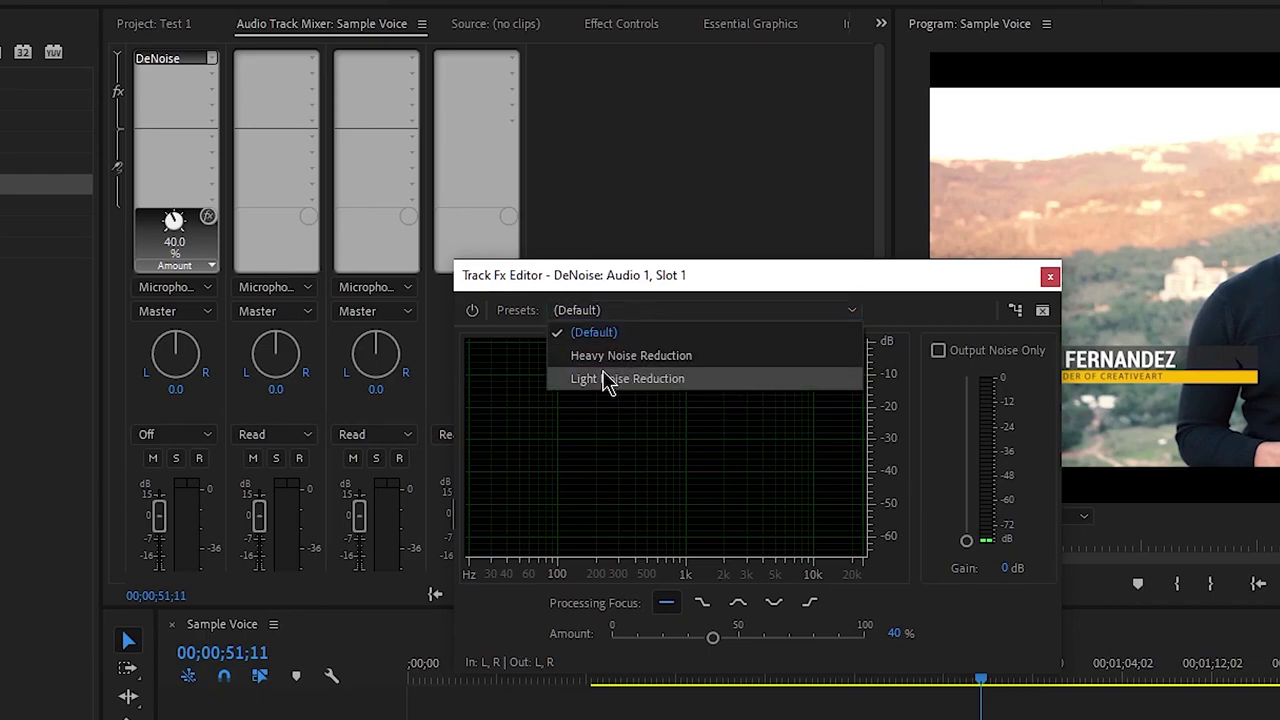
left_click(655, 384)
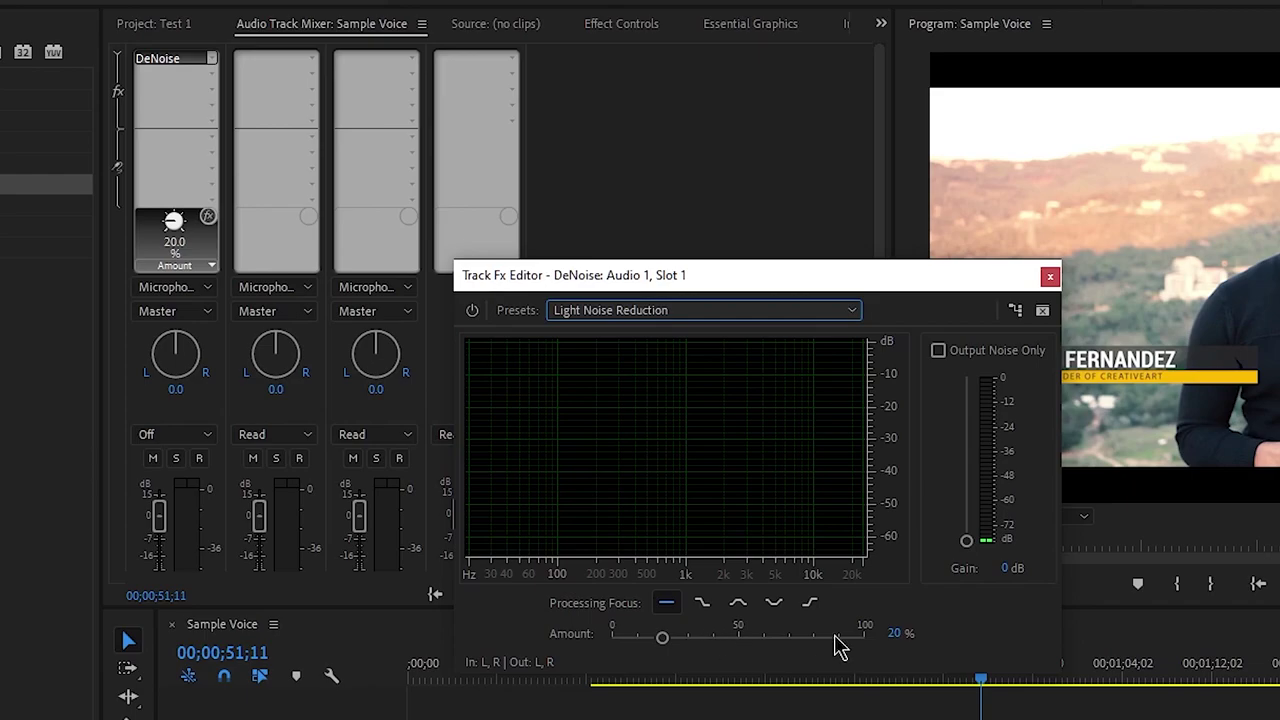
left_click(1050, 276)
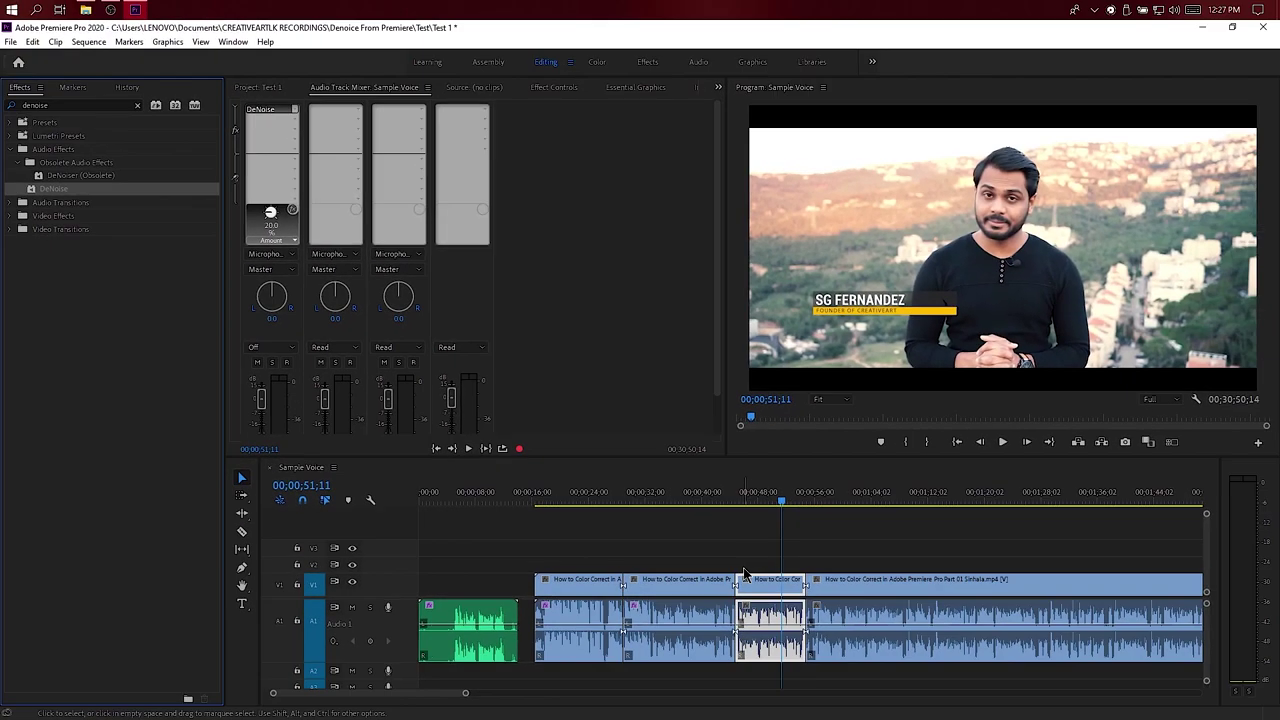
Zoom the timeline back in and select the green Sample Voice audio clip
left_click(717, 620)
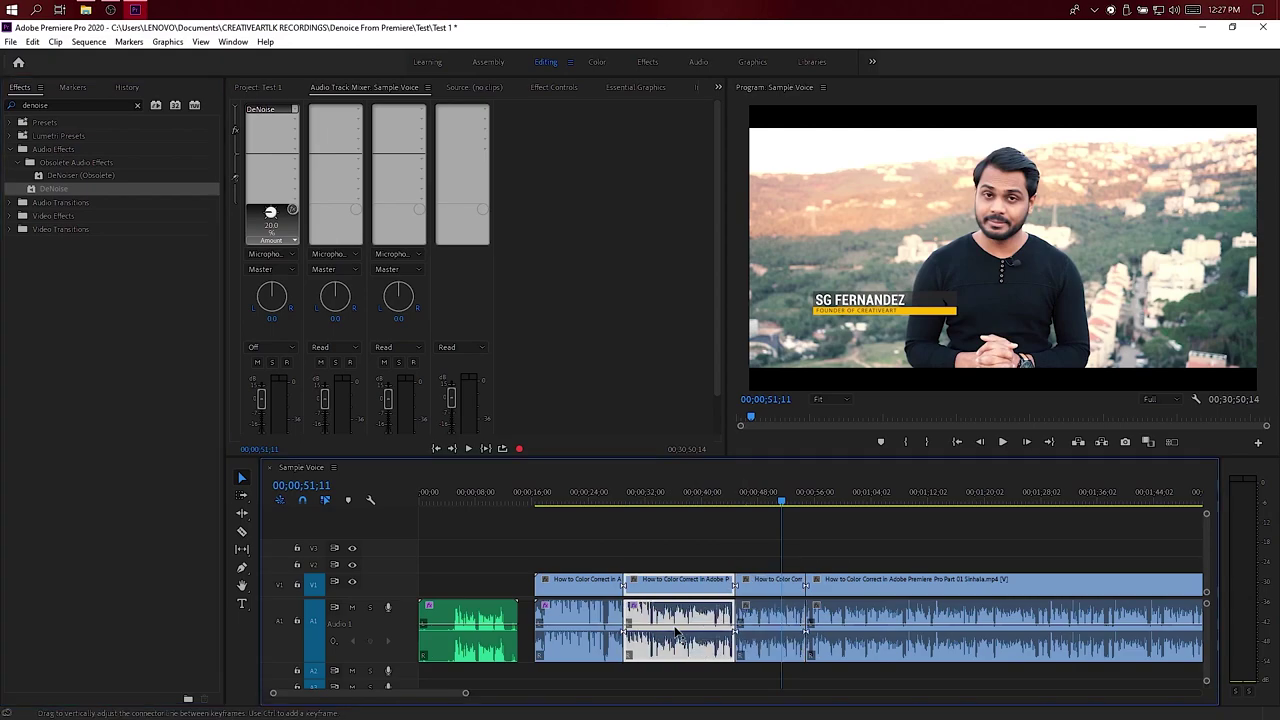
key("minus")
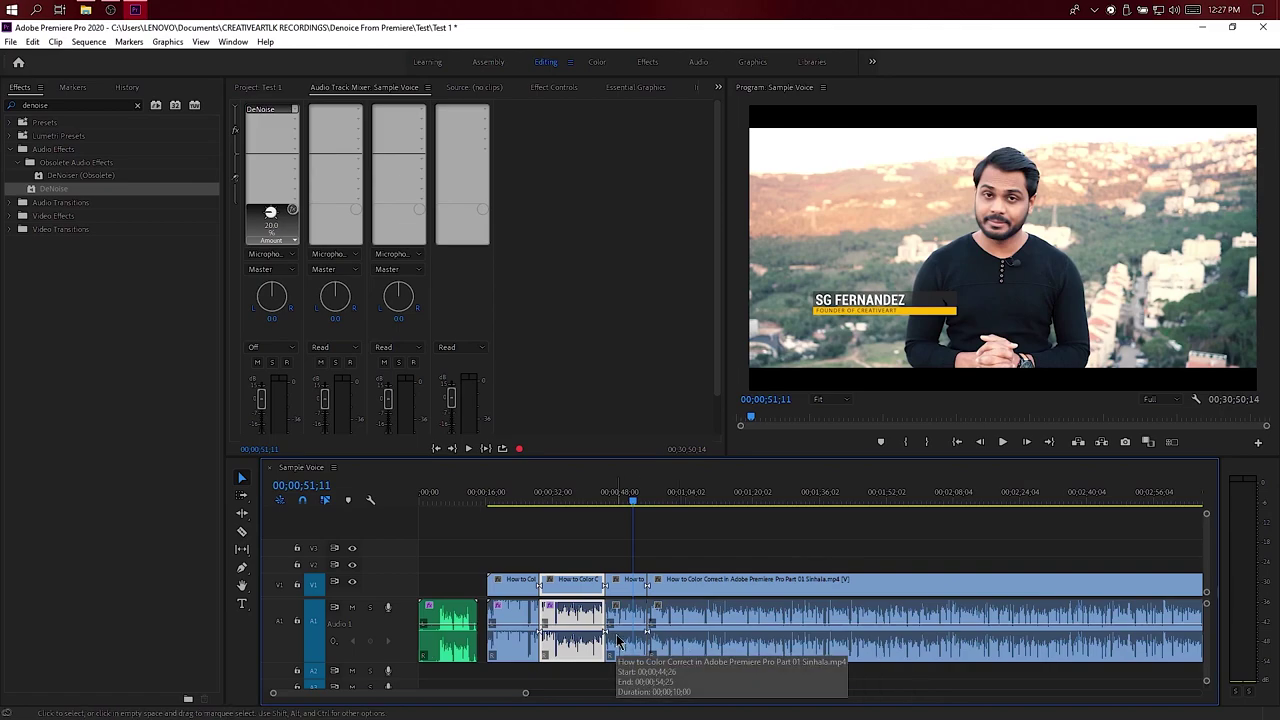
key("equal")
scroll(606, 633, "up", 1)
key("equal")
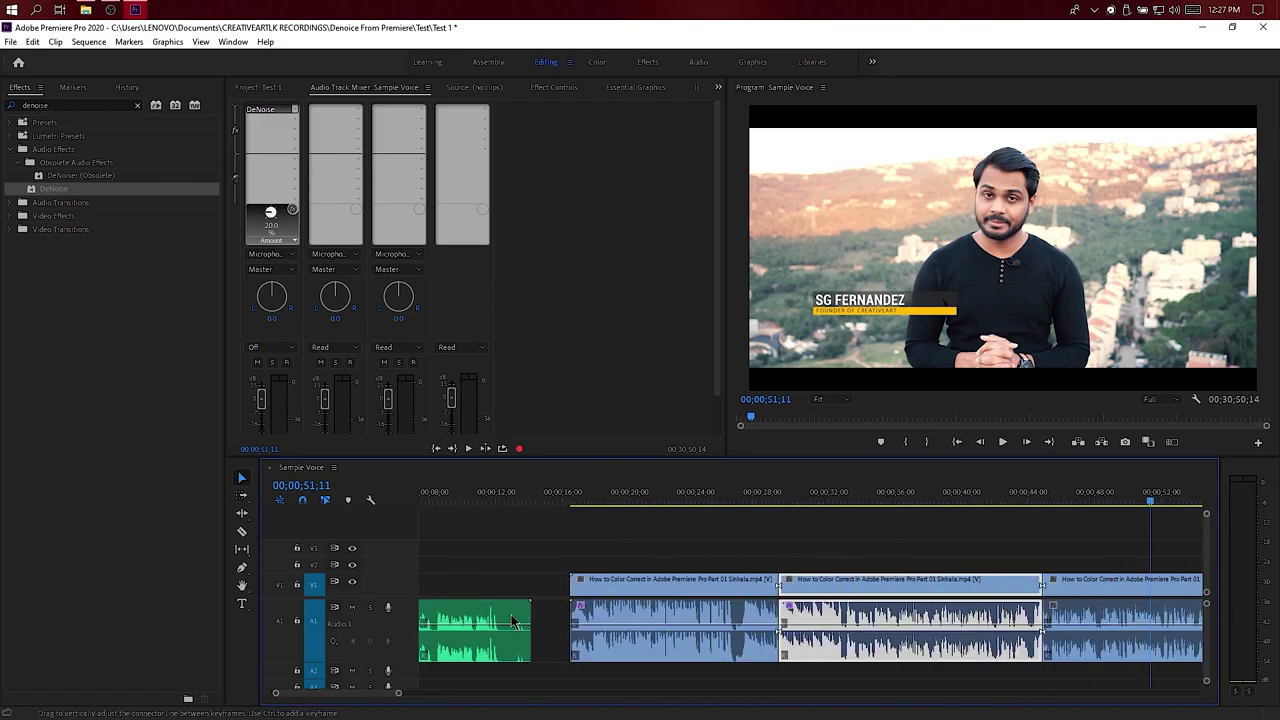
scroll(512, 620, "up", 3)
left_click(533, 633)
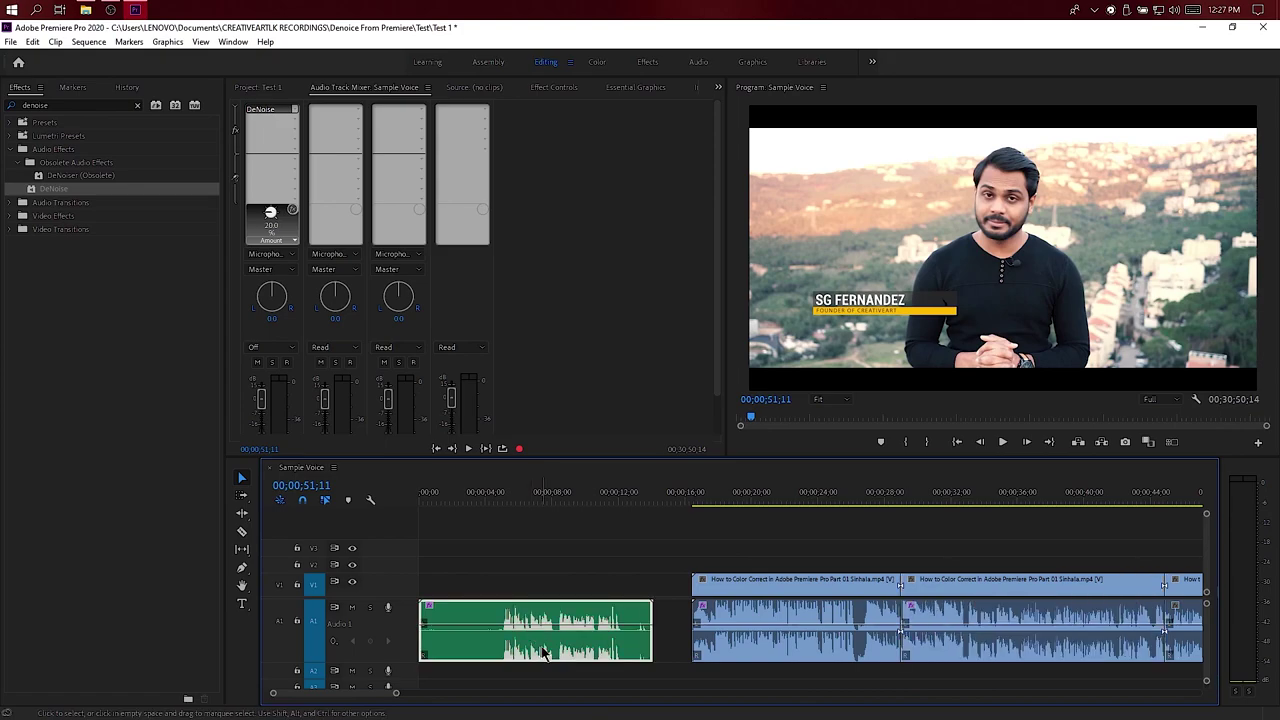
Delete the clip's own DeNoise effect, then return to the Audio Track Mixer
left_click(555, 90)
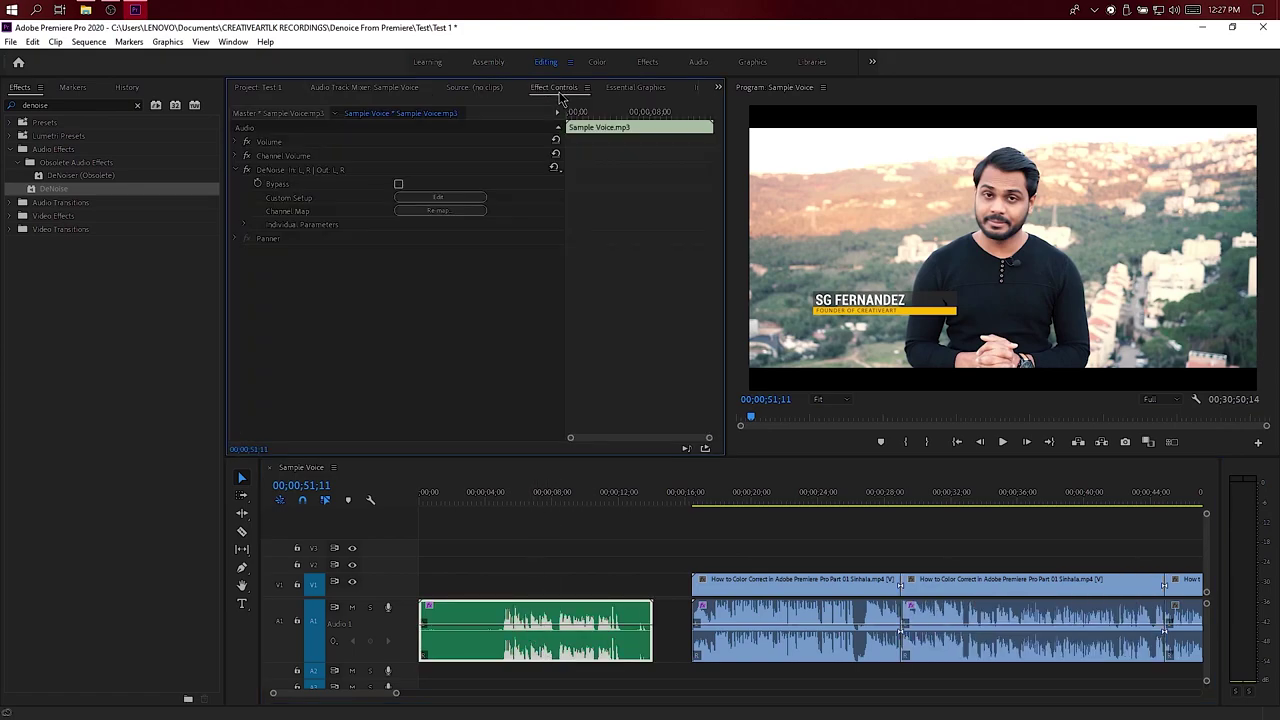
left_click(267, 172)
key("Delete")
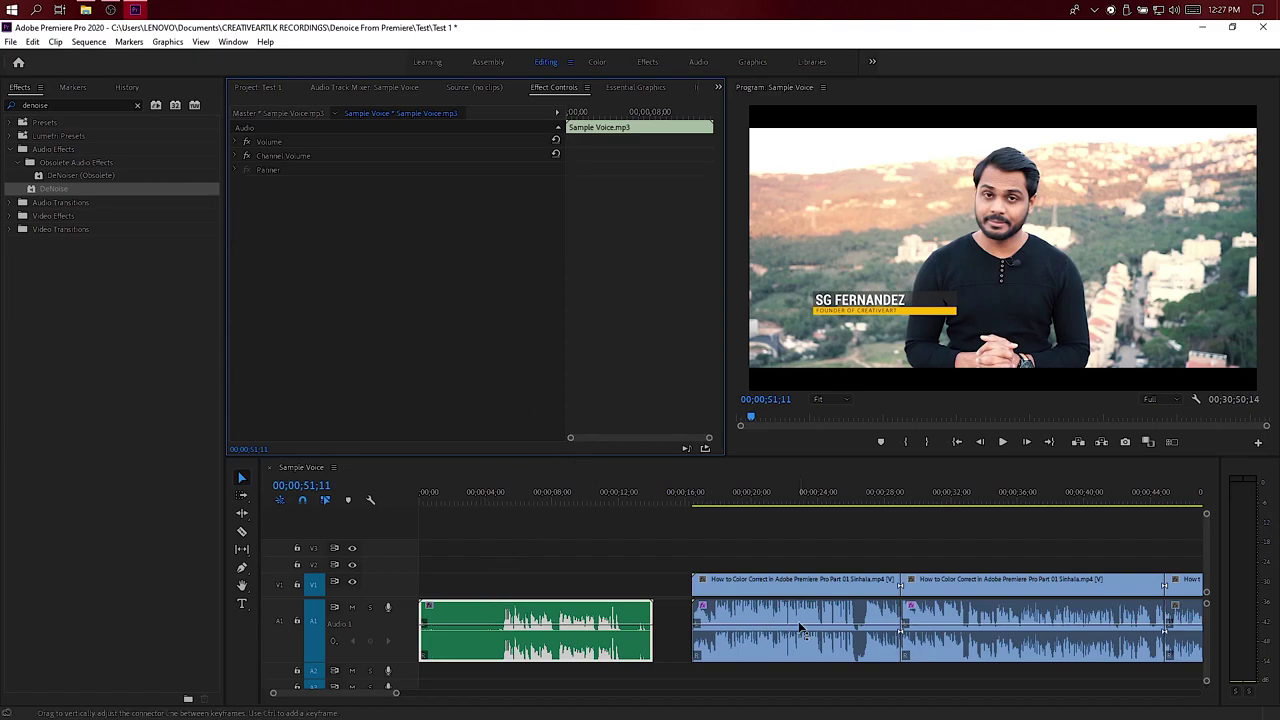
left_click(593, 643)
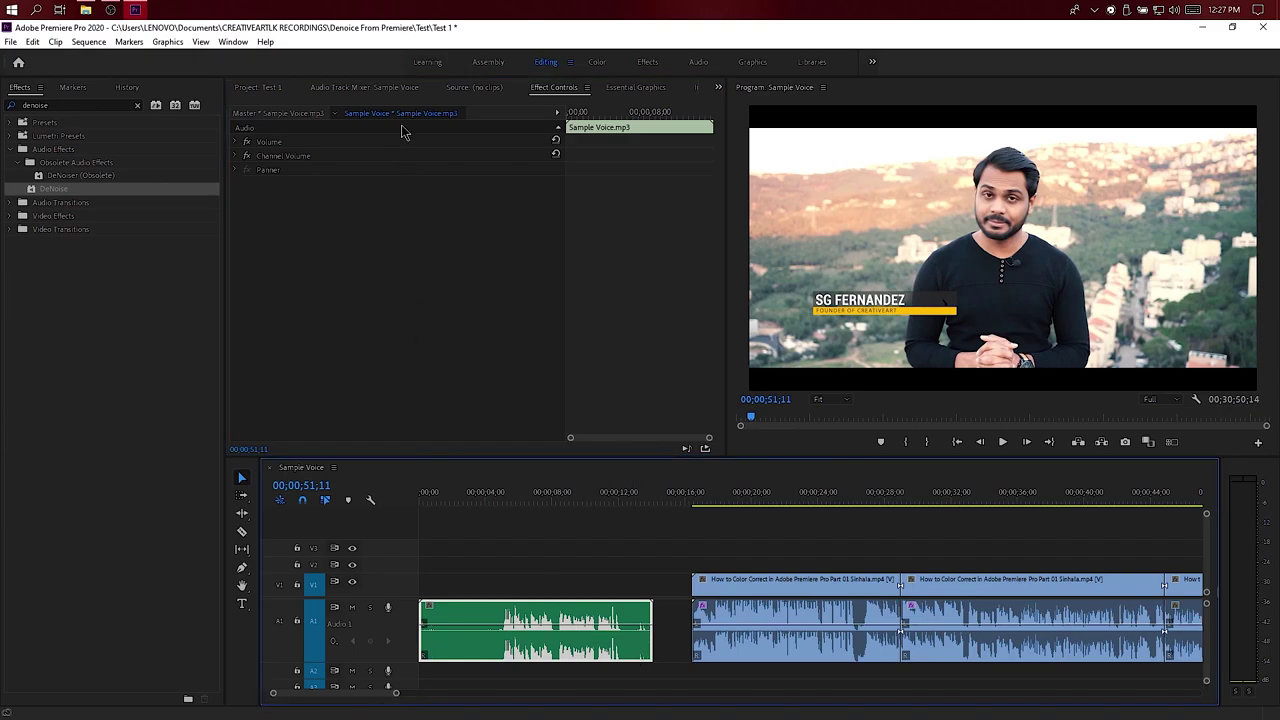
left_click(380, 88)
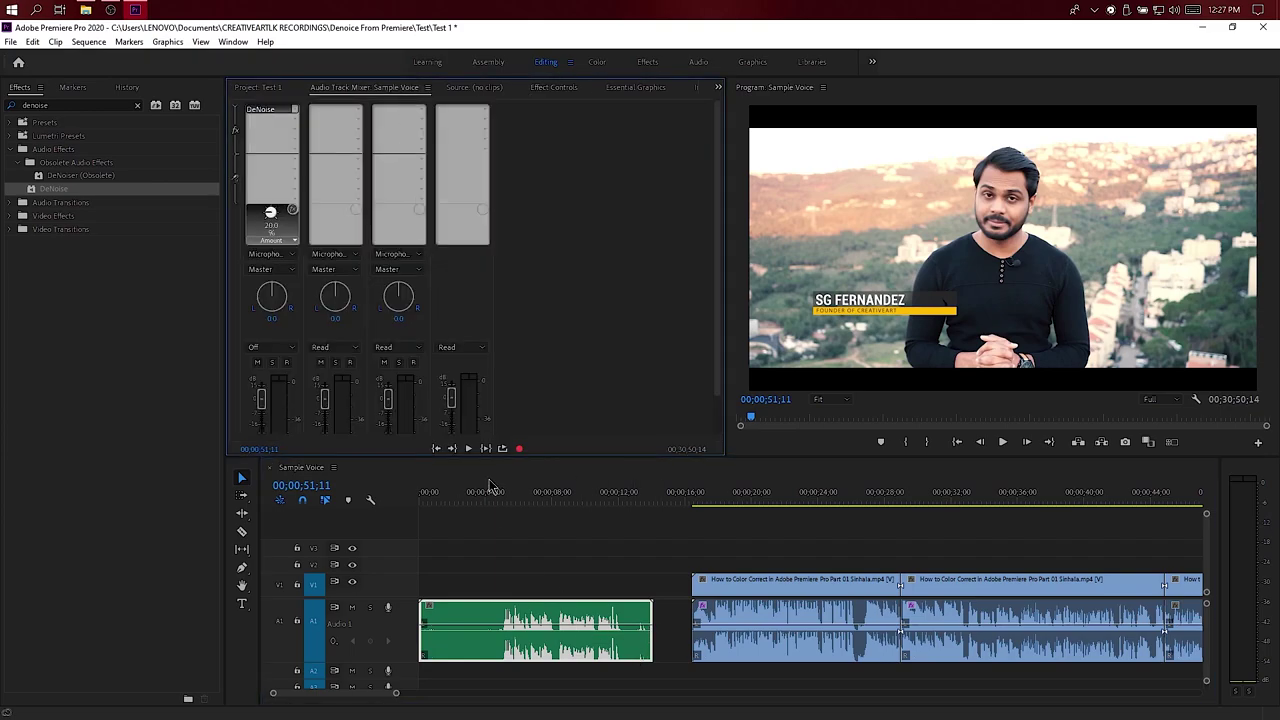
Play the sequence from the start and raise the track DeNoise Amount to 100%
left_click_drag(455, 498, 421, 498)
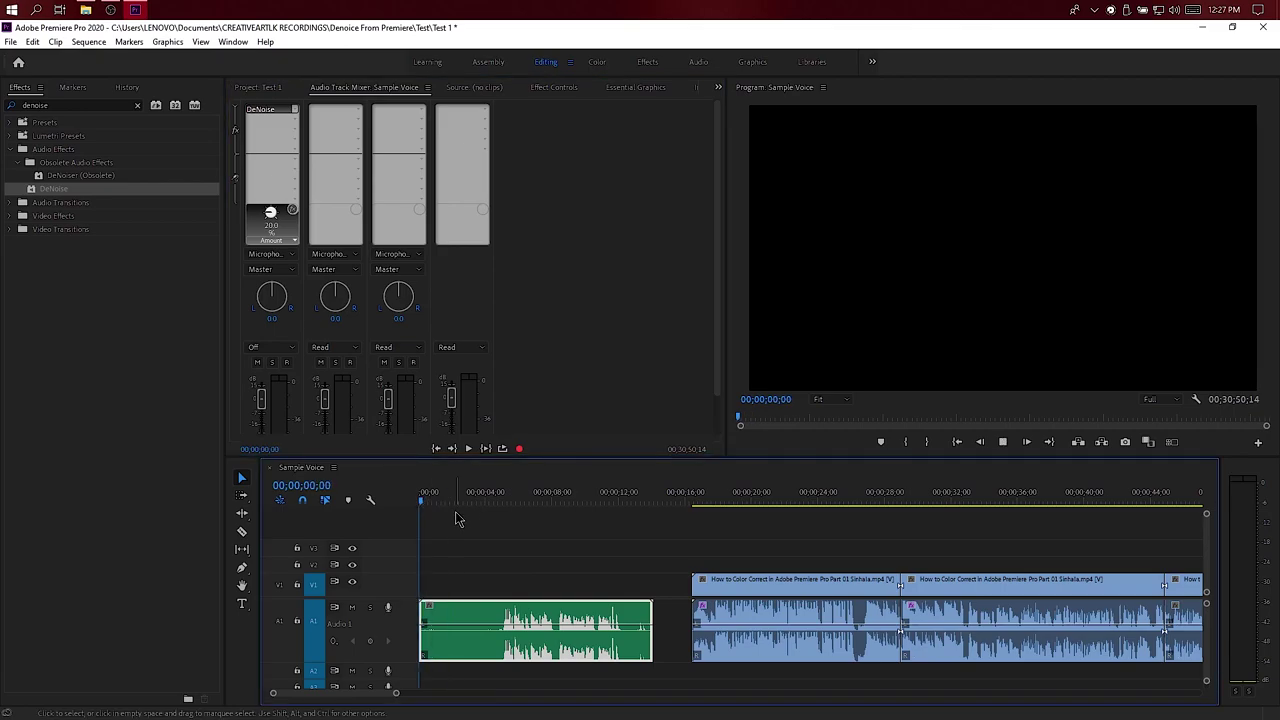
key("space")
key("space")
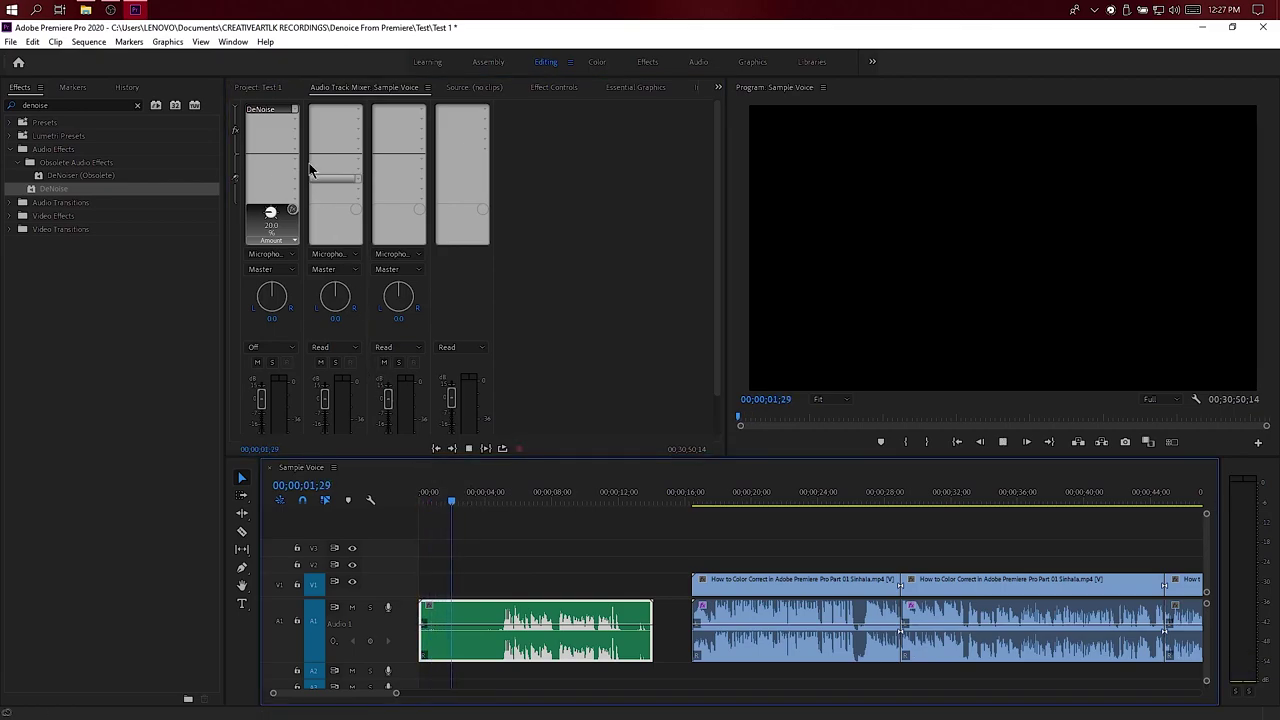
double_click(268, 108)
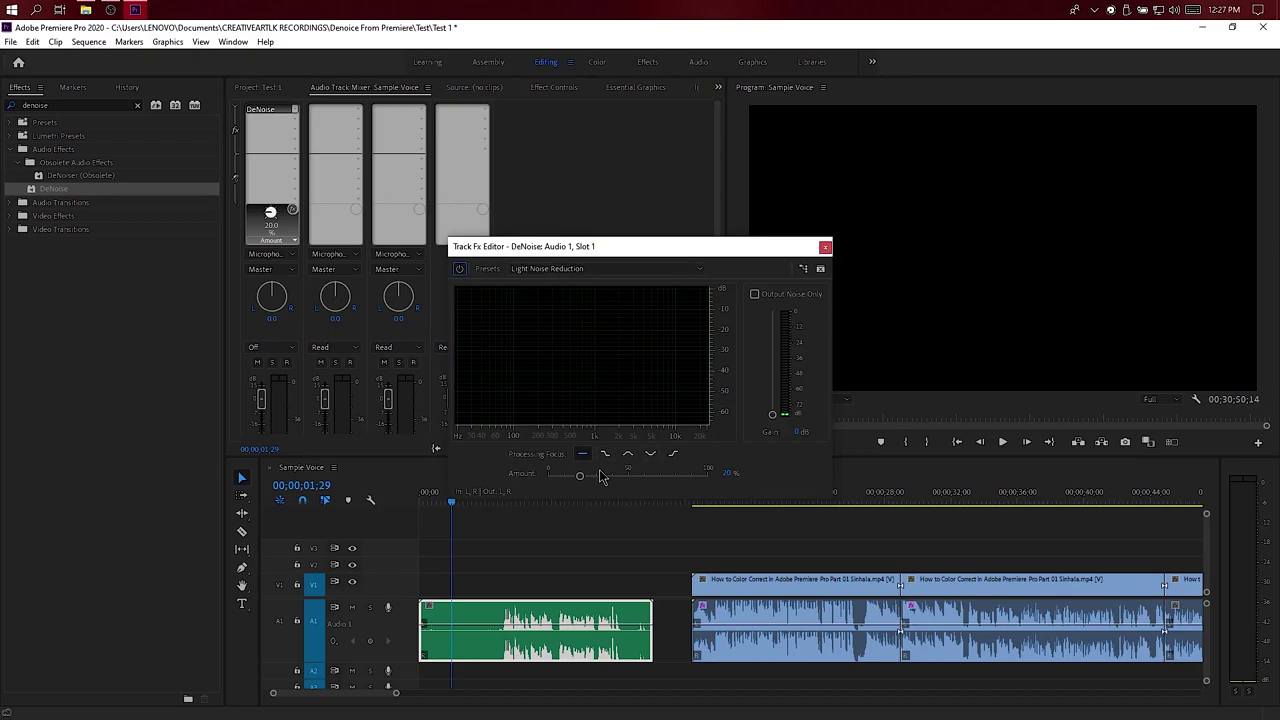
left_click_drag(594, 483, 708, 476)
left_click(425, 500)
key("space")
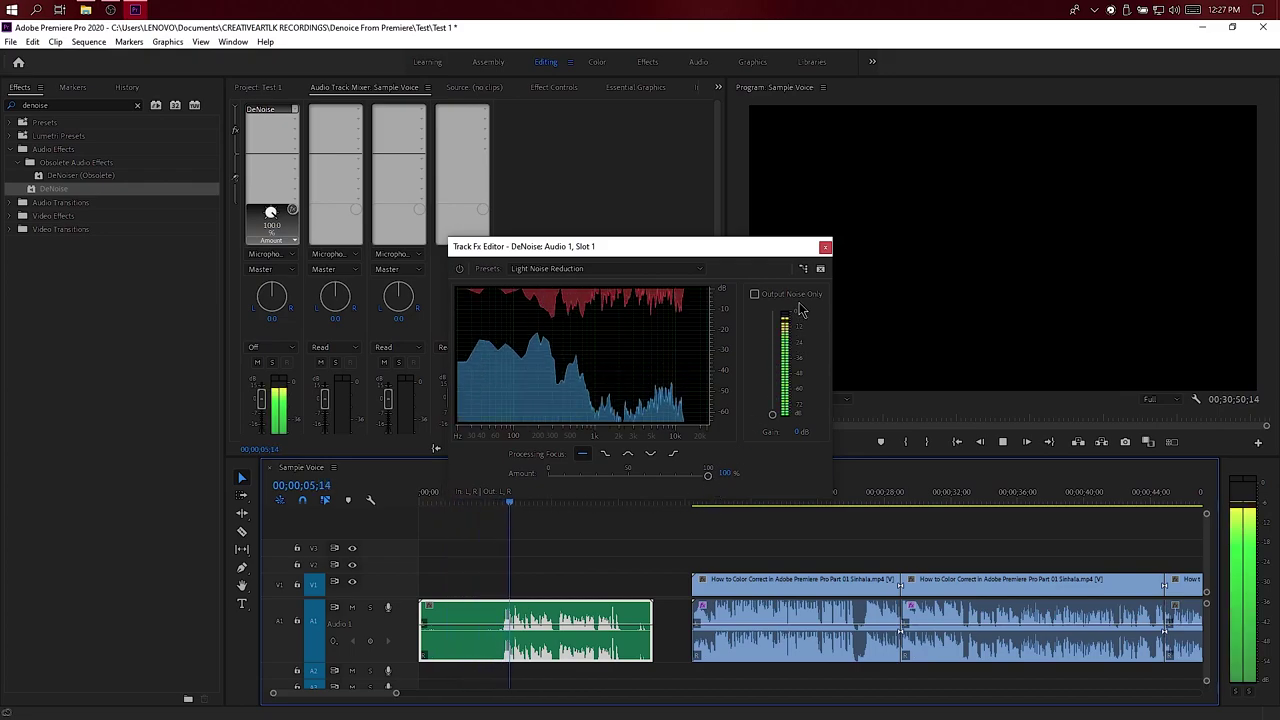
Bypass the track DeNoise, then clear A1's effect slot by setting it to None
left_click(825, 248)
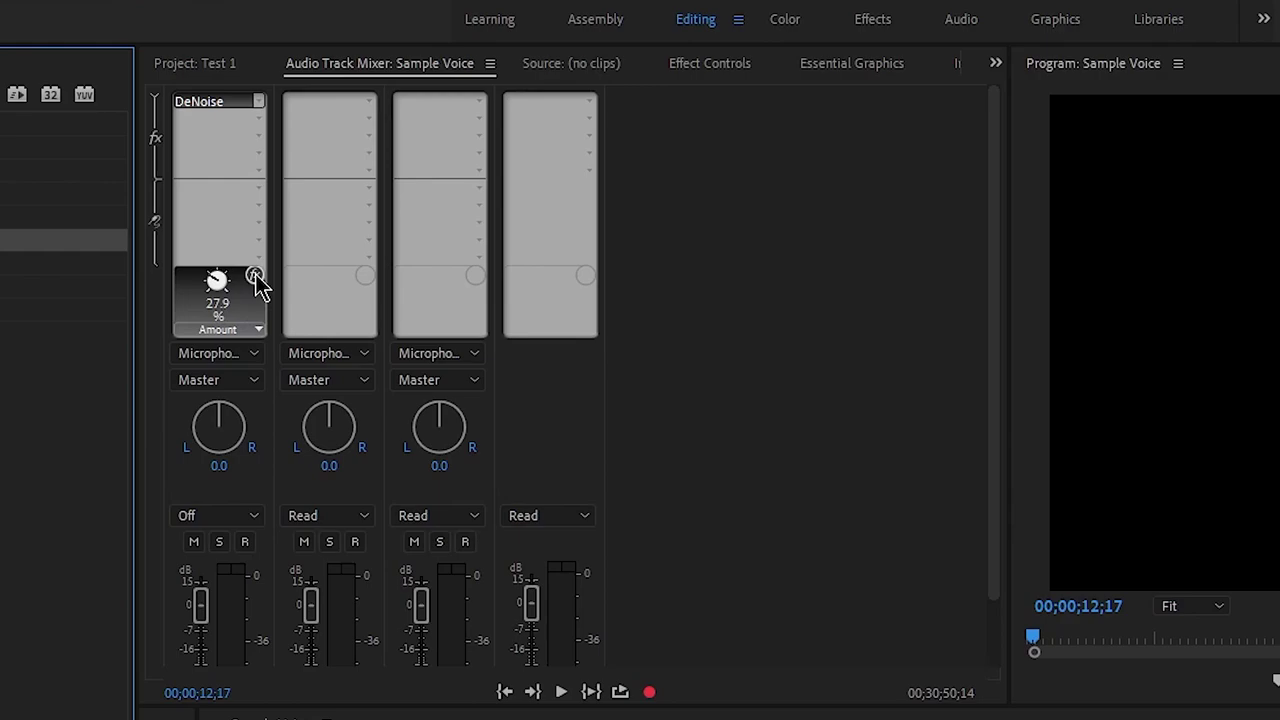
left_click(255, 277)
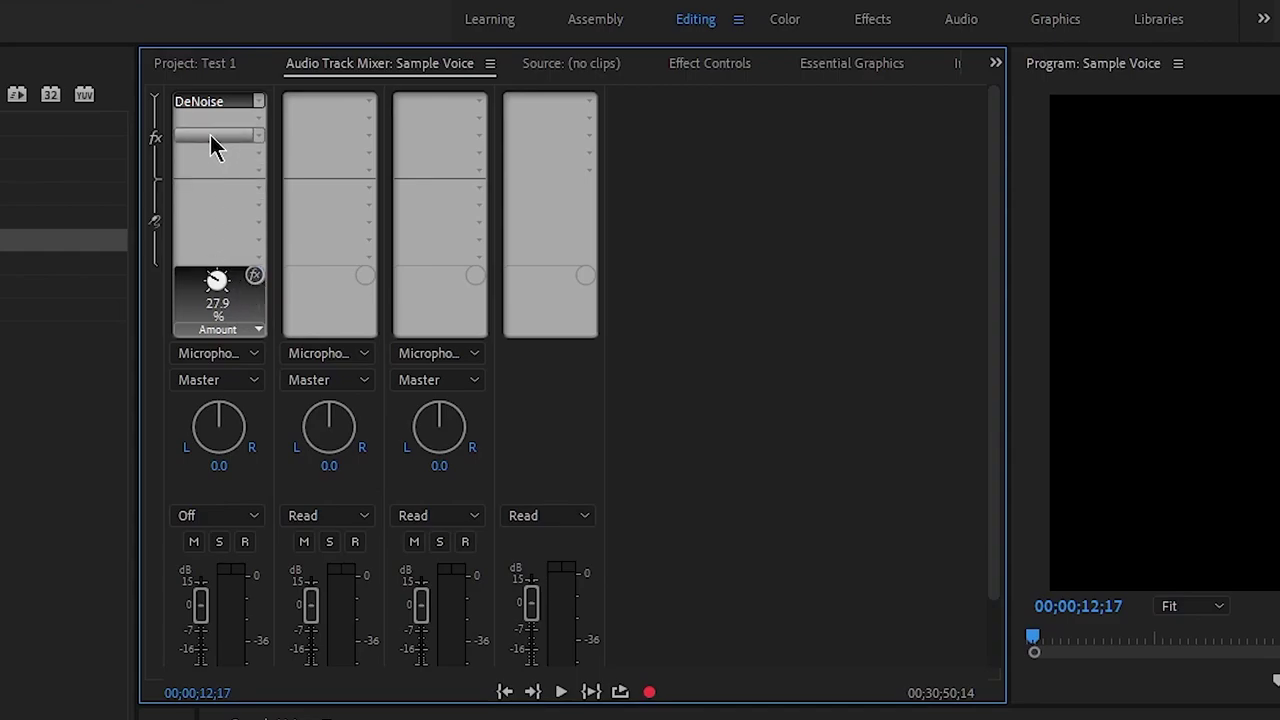
left_click(258, 106)
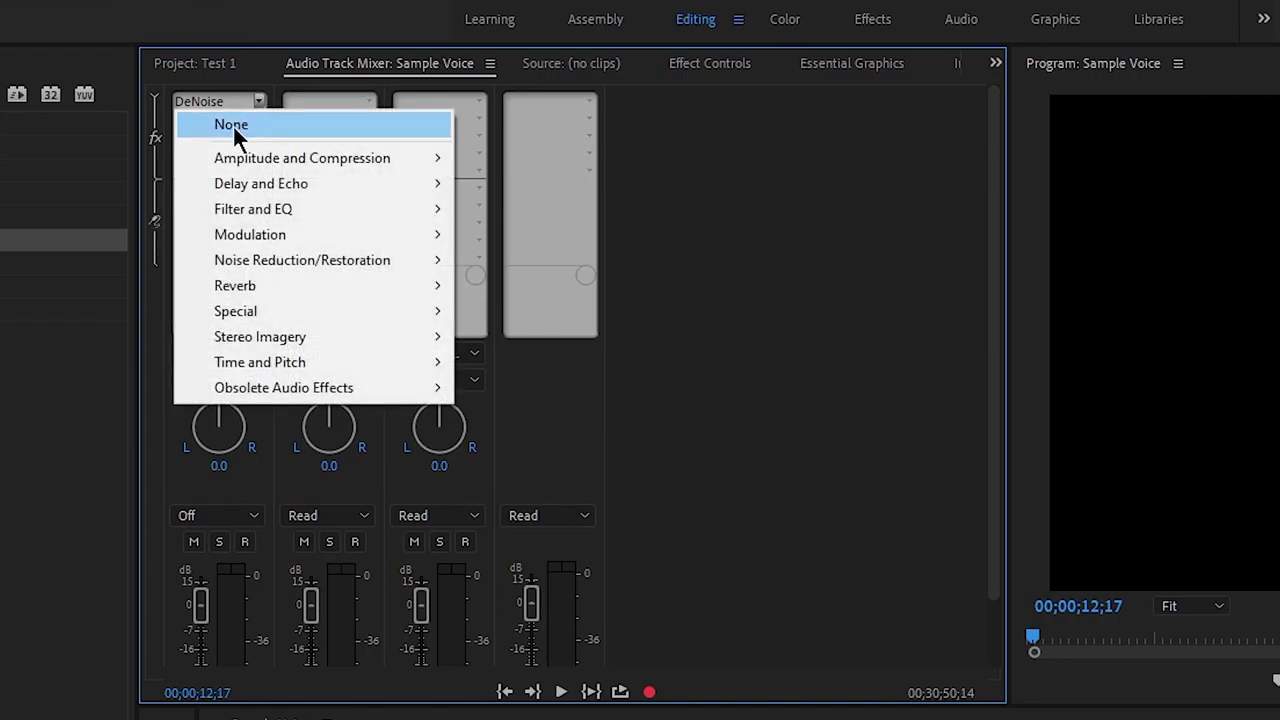
left_click(232, 124)
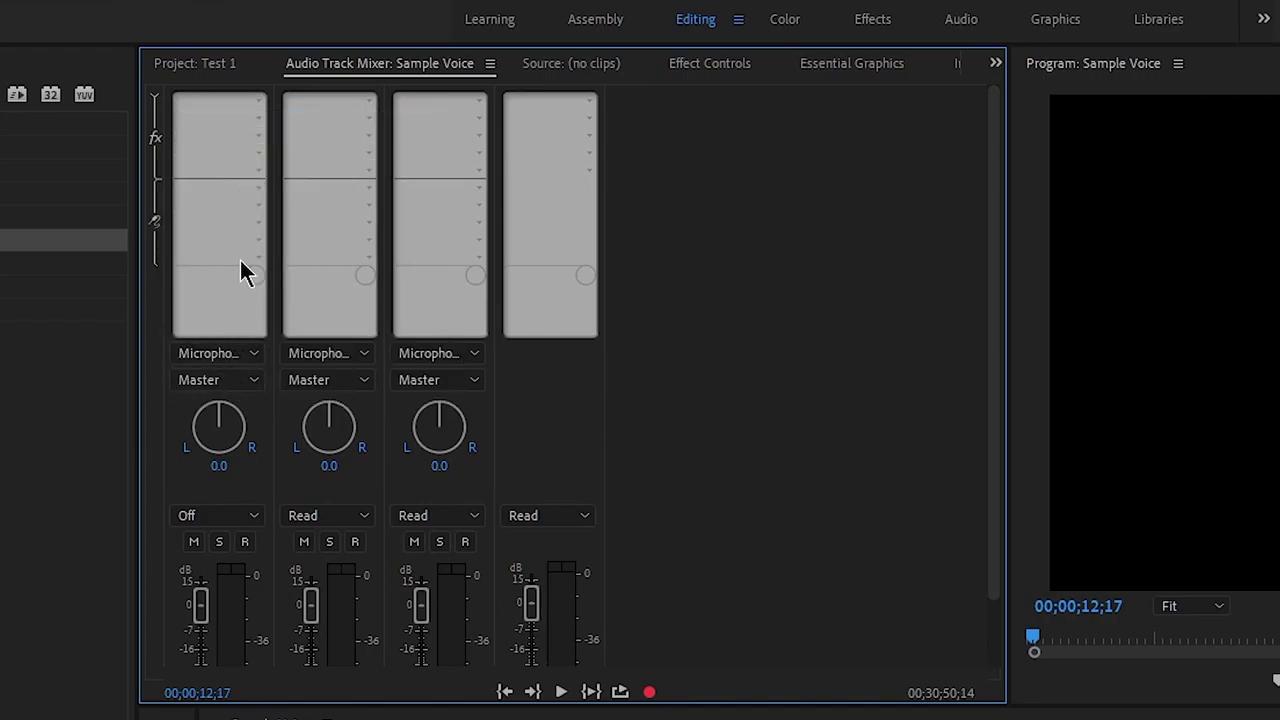